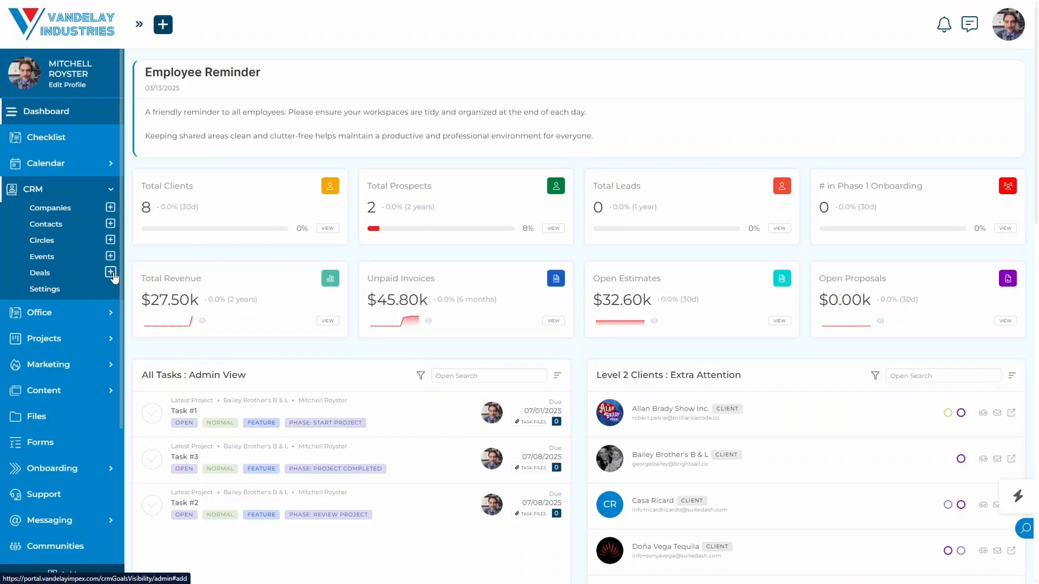
Step: Start a new CRM deal with Allan Brady Show Inc. as its target
left_click(40, 275)
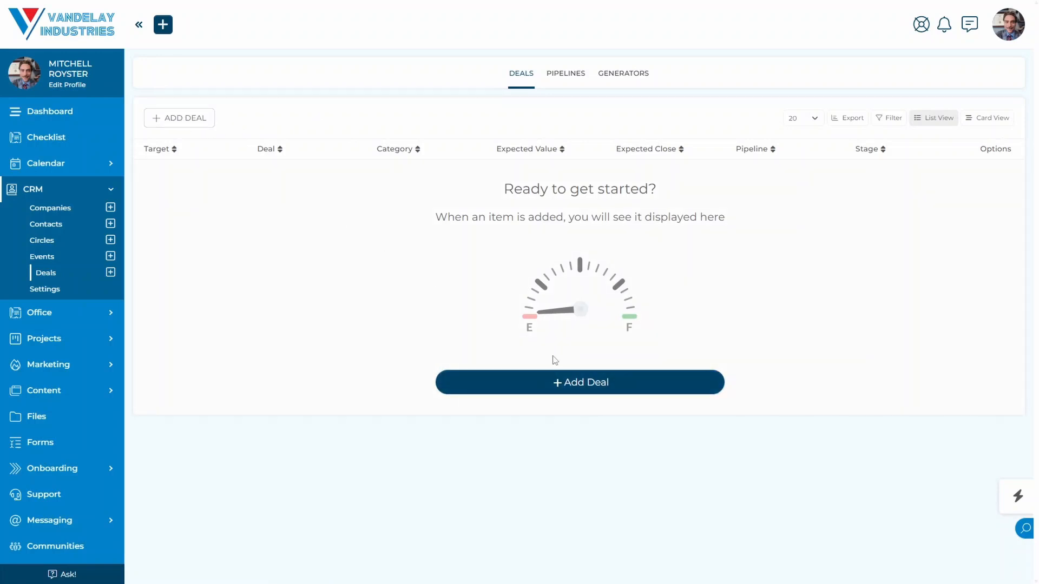
left_click(558, 387)
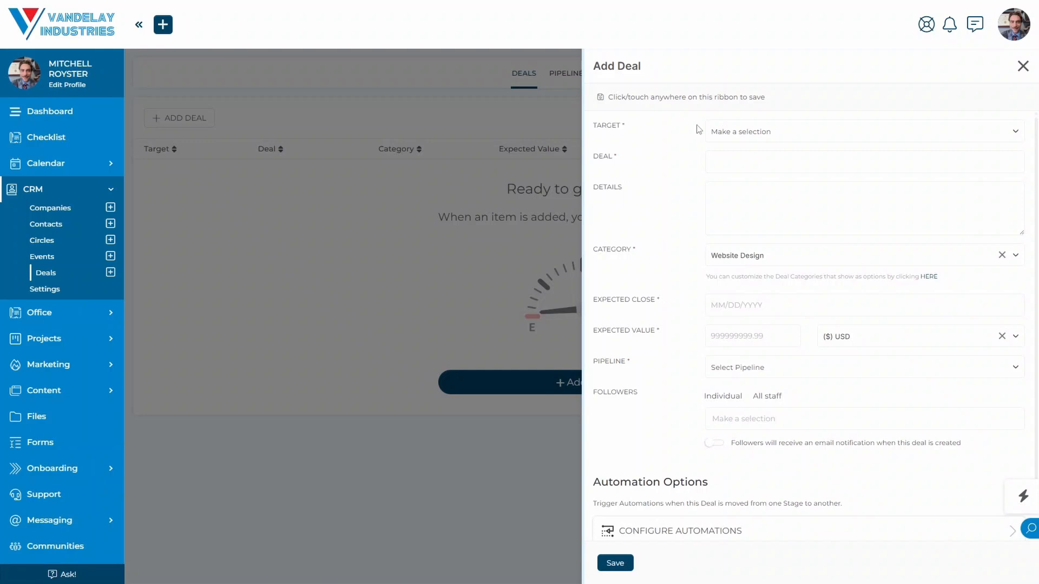
left_click(766, 134)
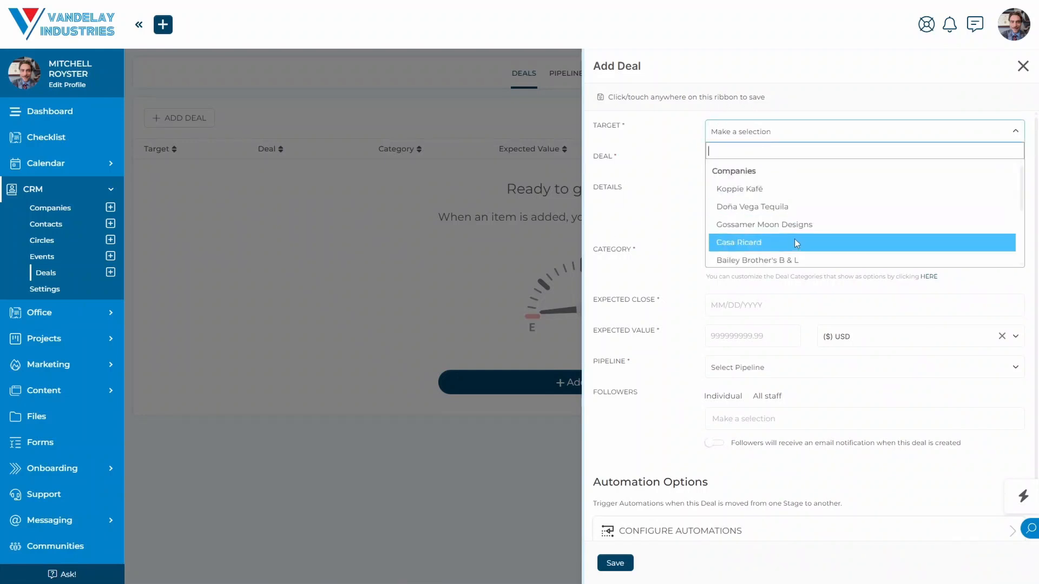
scroll(794, 242, "down", 2)
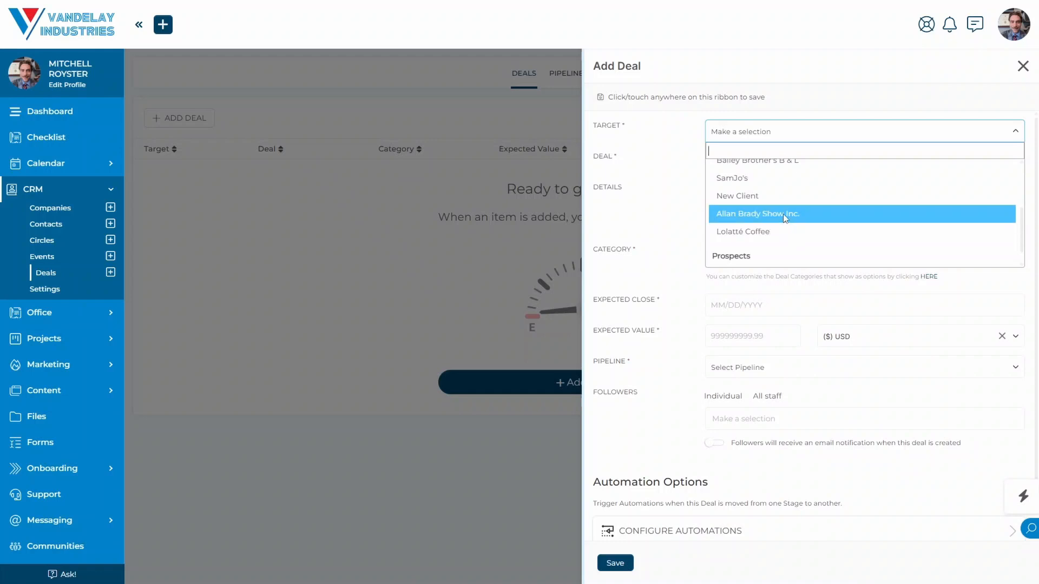
left_click(783, 213)
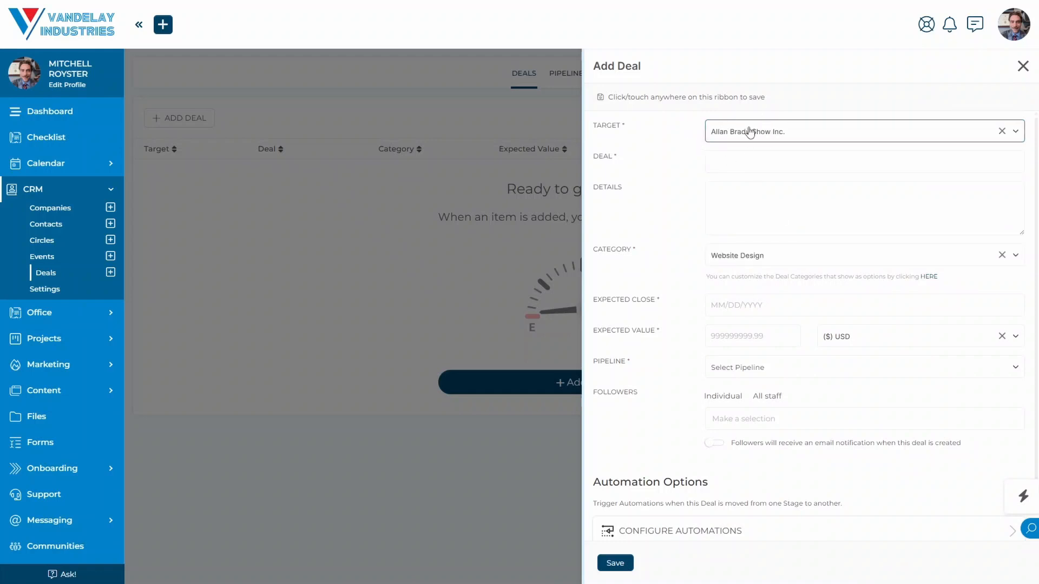
Step: Name the deal "Newest Deal" and set its category to Photo Shoot, leaving the details empty
left_click(735, 163)
type("New")
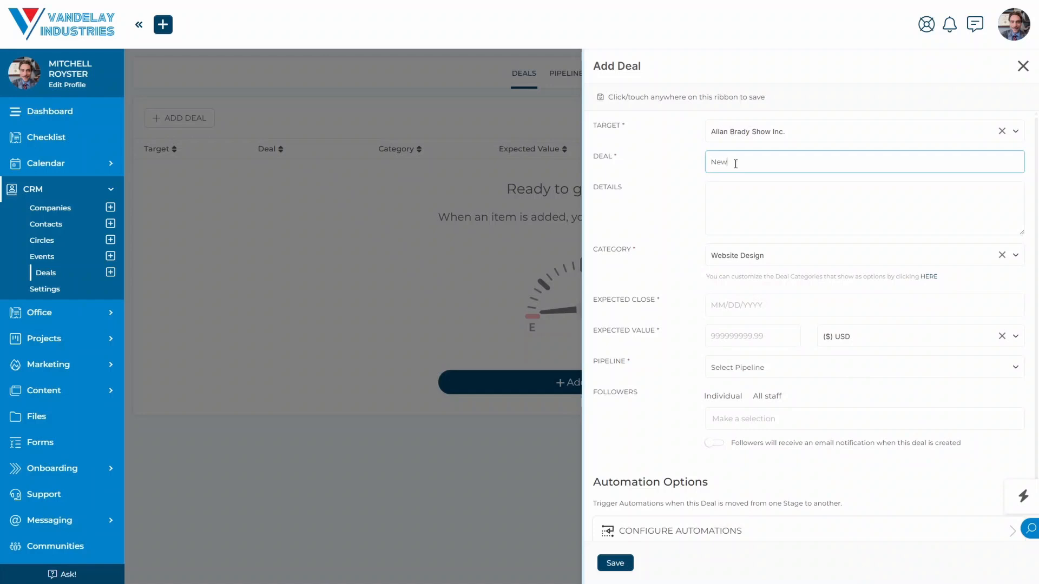
type("est Deal")
left_click(708, 200)
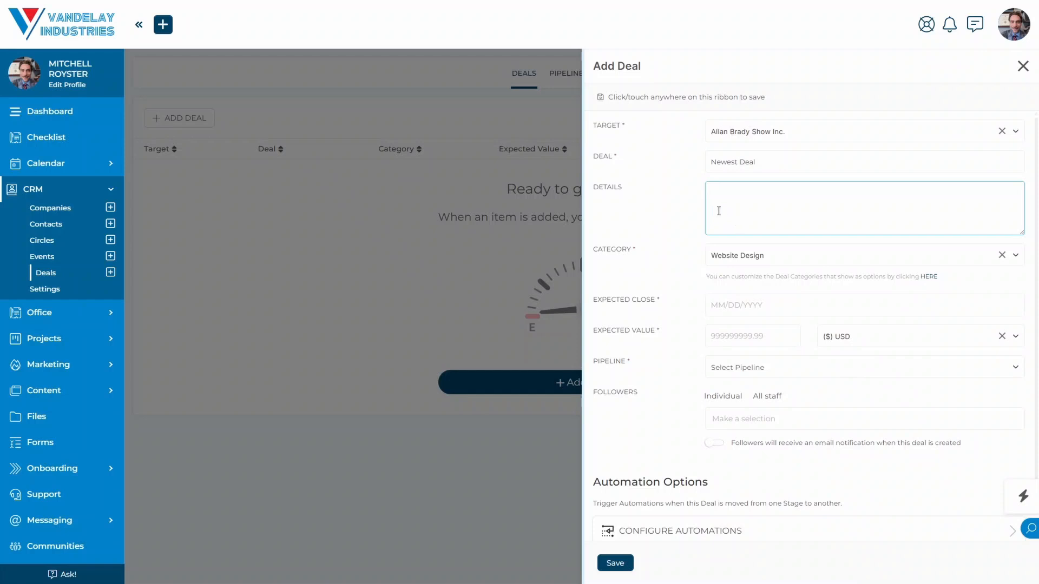
left_click(646, 217)
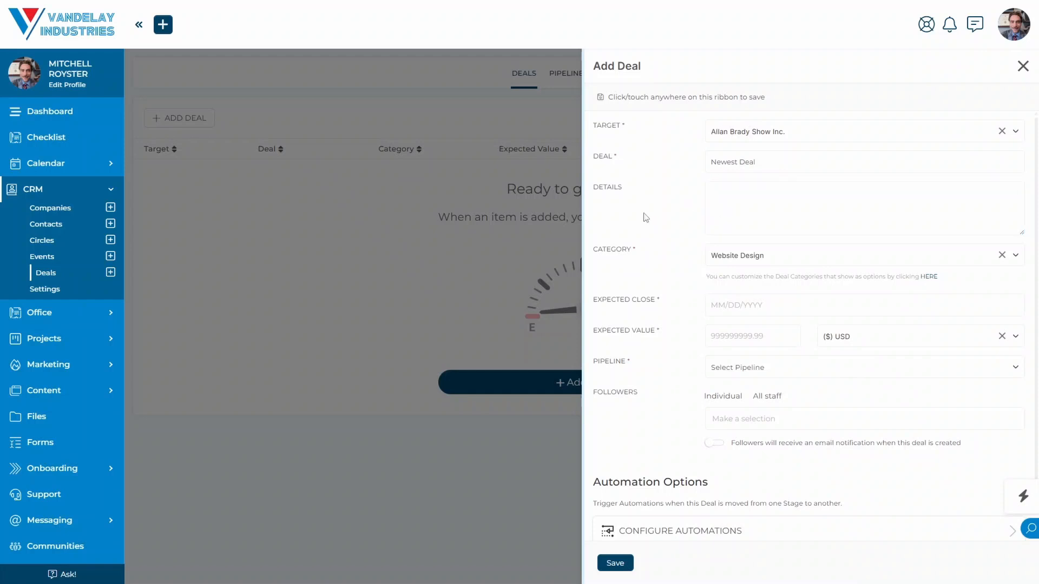
left_click(770, 258)
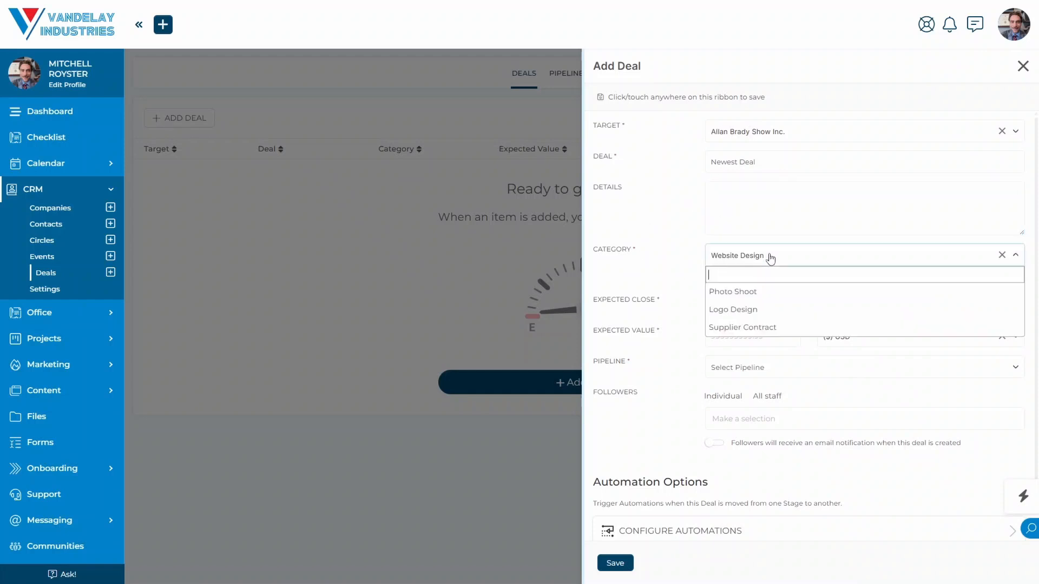
left_click(756, 291)
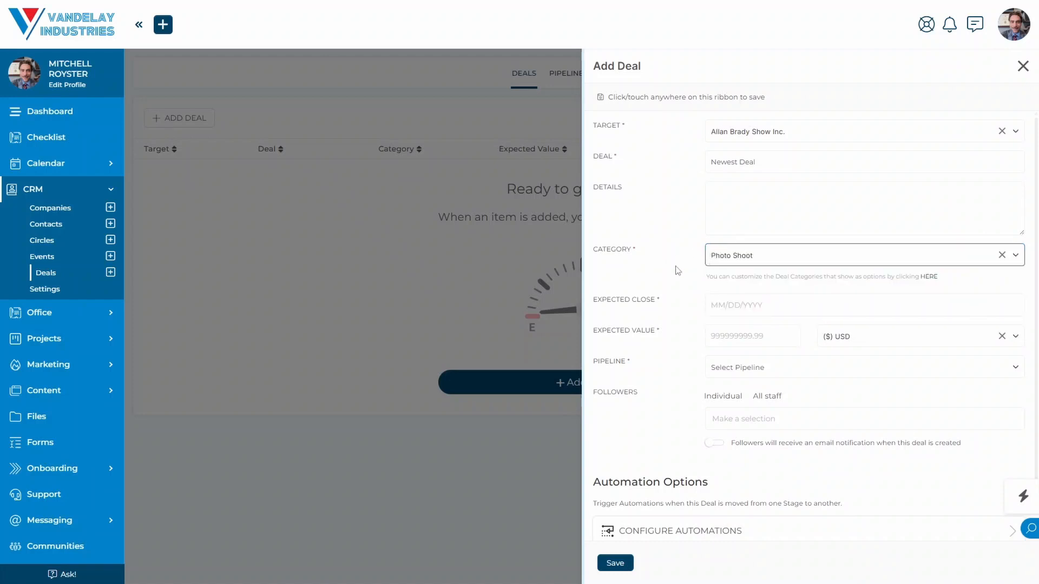
left_click(677, 271)
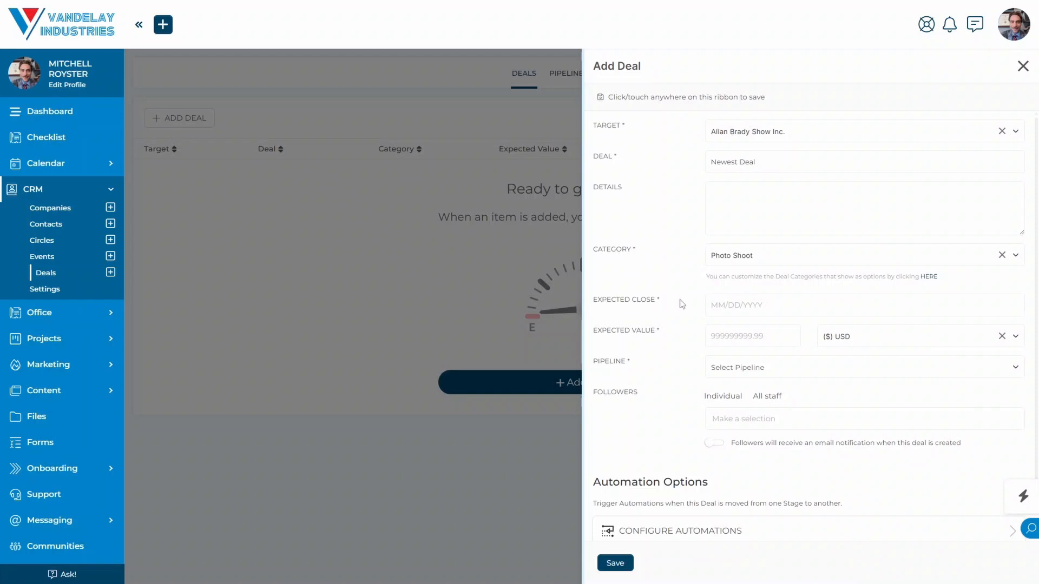
Step: Set the deal's expected close date to 04/28/2025
left_click(775, 305)
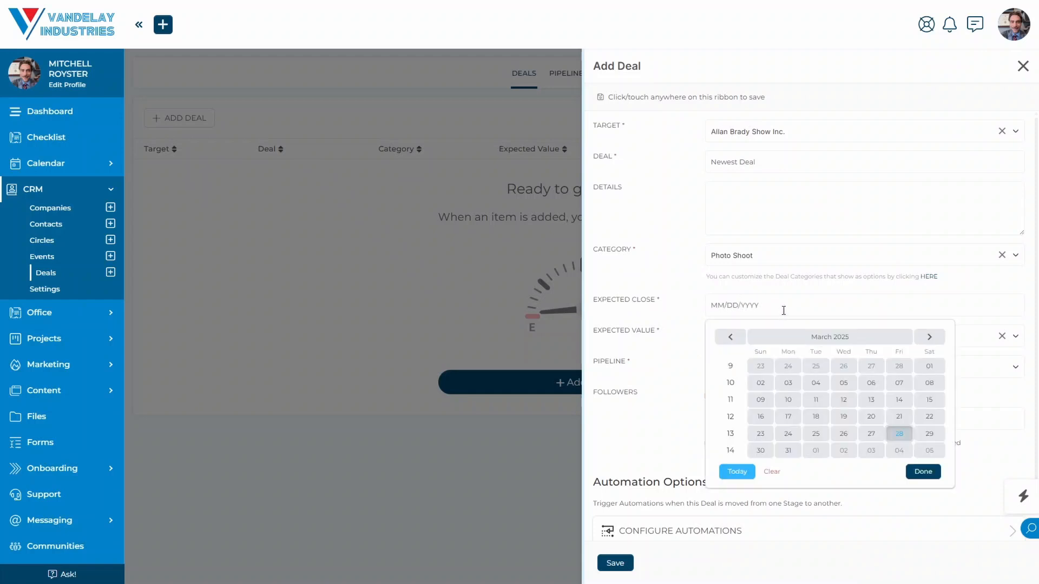
left_click(932, 338)
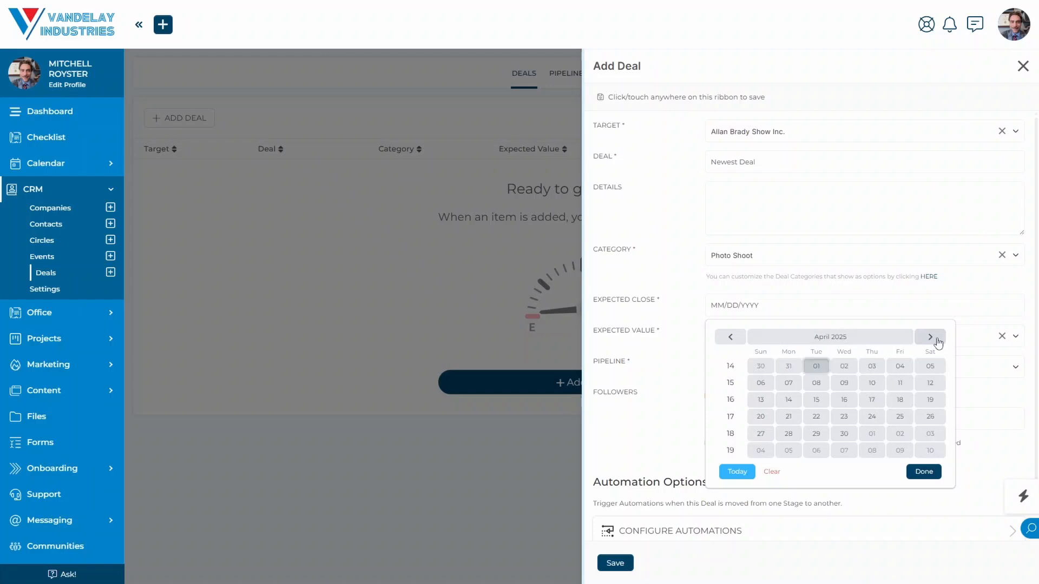
left_click(789, 434)
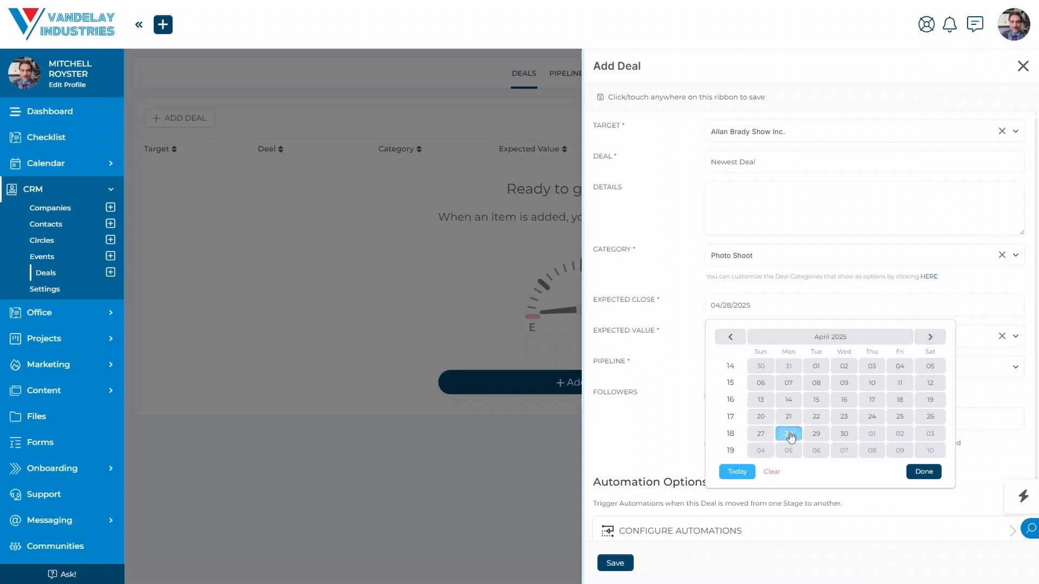
left_click(925, 472)
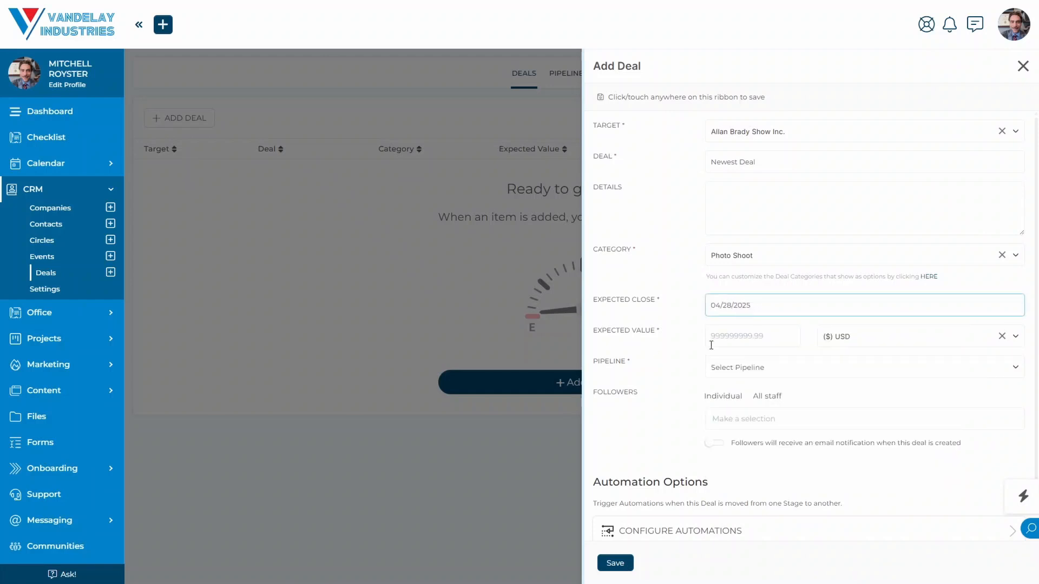
Step: Set the deal's expected value to 1500.00, keeping USD as the currency
left_click(729, 337)
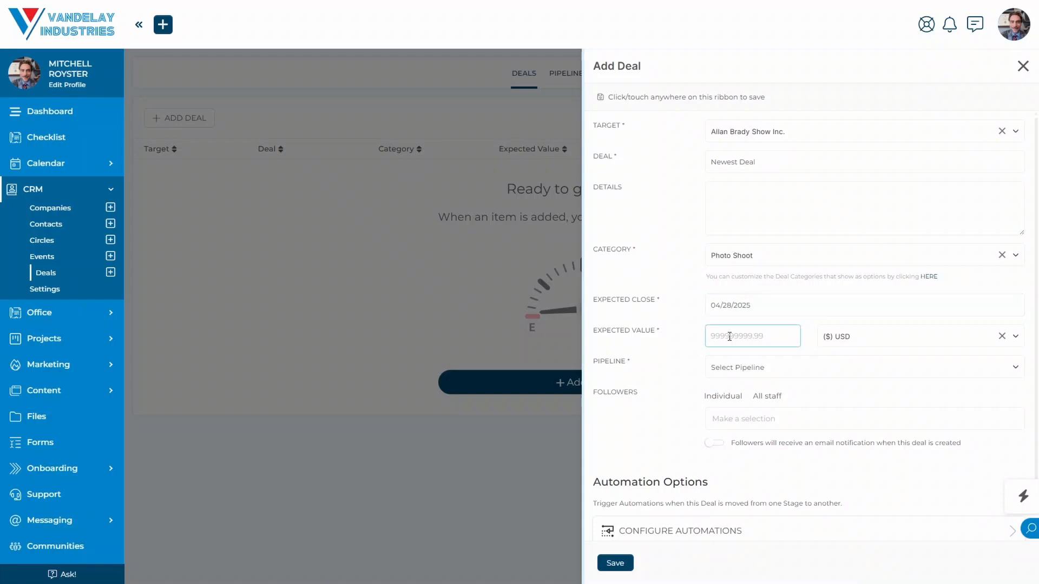
type("1500.00")
left_click(671, 343)
left_click(879, 339)
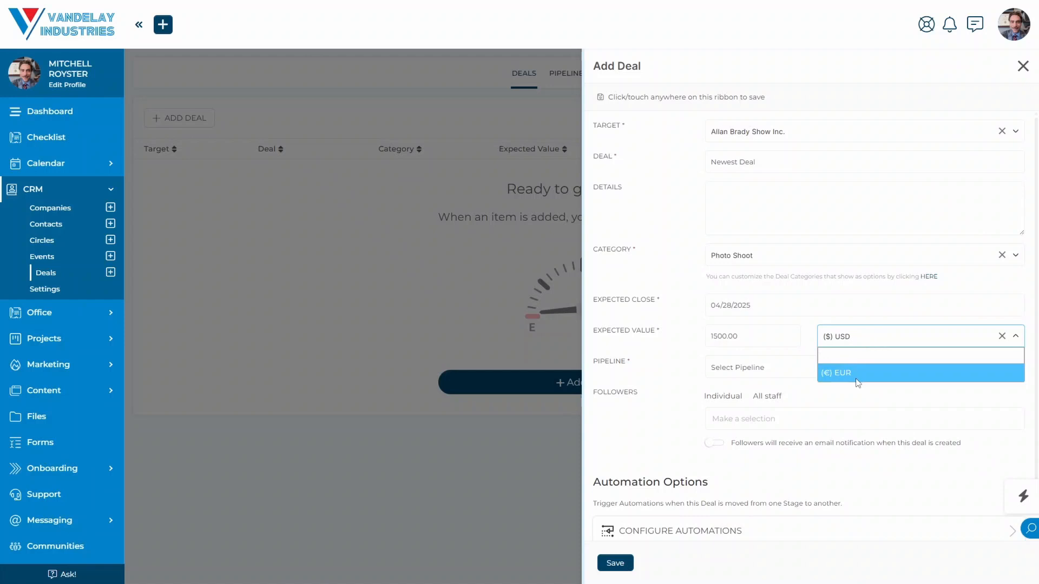
left_click(656, 352)
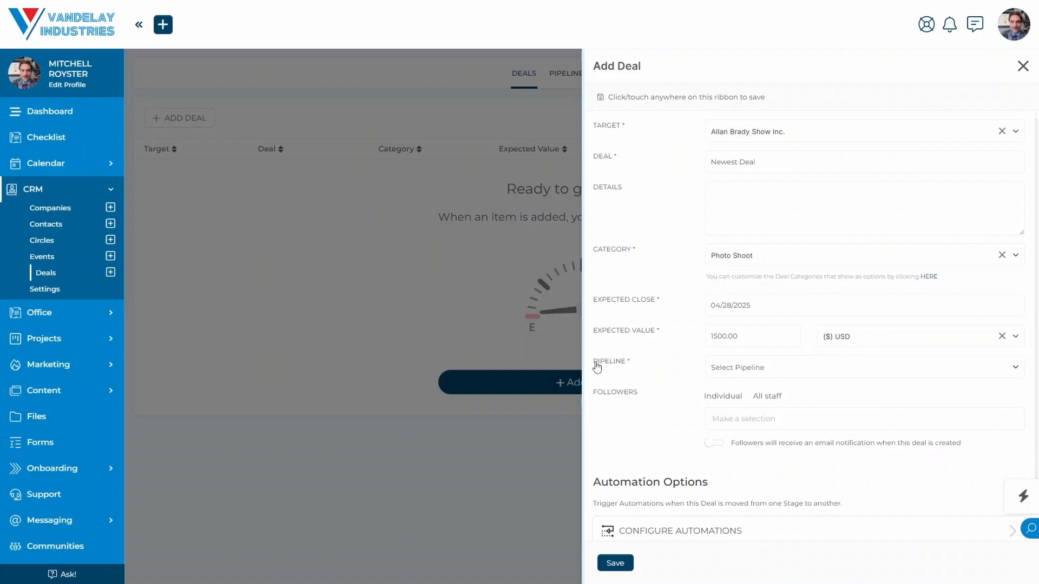
Step: Assign the deal to the Café Nervosa Franchise Purchase pipeline, keeping it at the first stage
left_click_drag(597, 363, 627, 368)
left_click(660, 373)
left_click(792, 373)
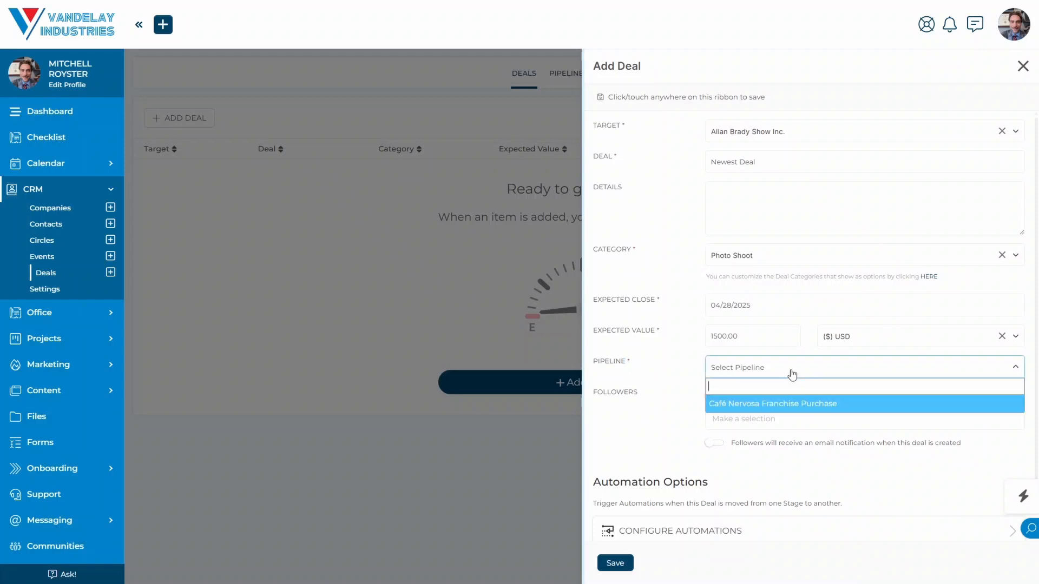
left_click(783, 402)
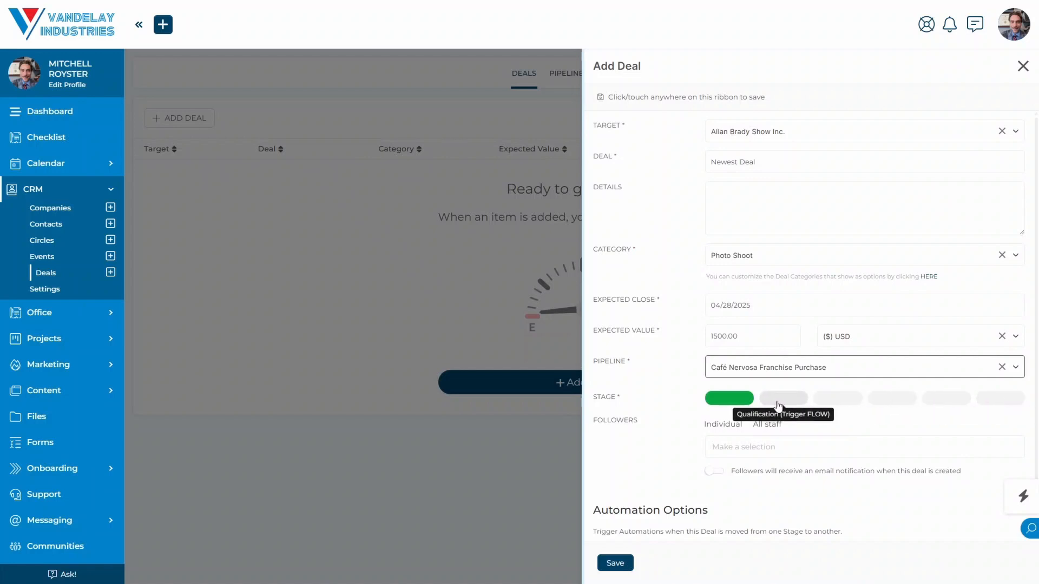
left_click(673, 402)
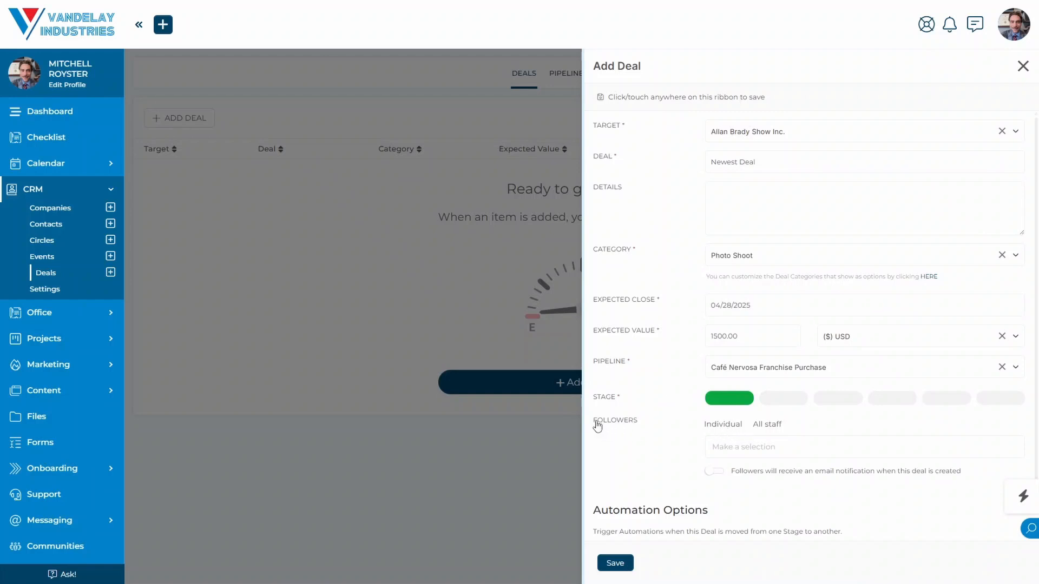
Step: Add the signed-in admin and the super admin as individual followers and enable their email notification for the deal's creation
left_click_drag(593, 425, 638, 426)
left_click(694, 445)
left_click(724, 448)
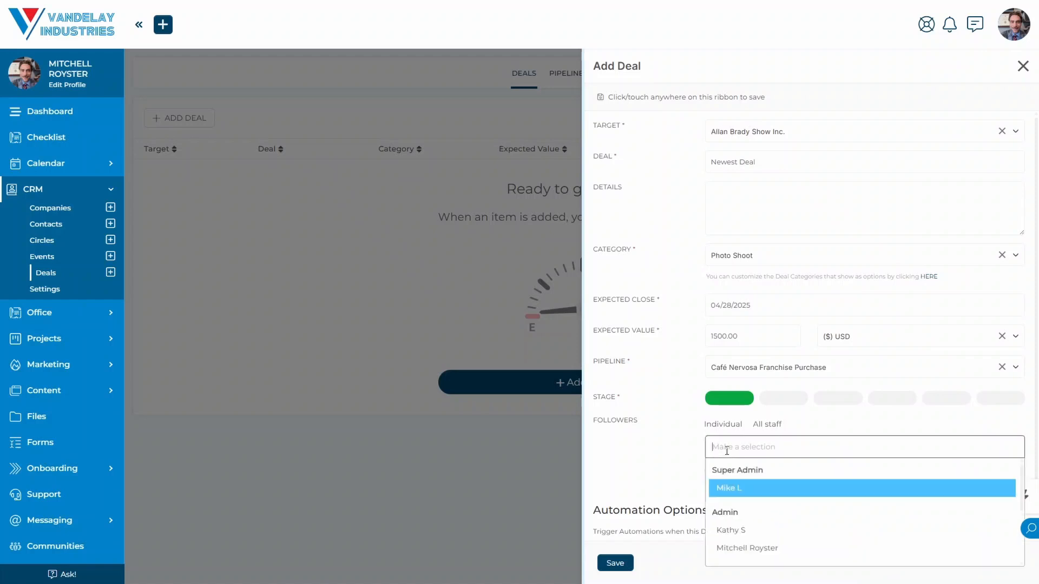
left_click(777, 546)
left_click(861, 448)
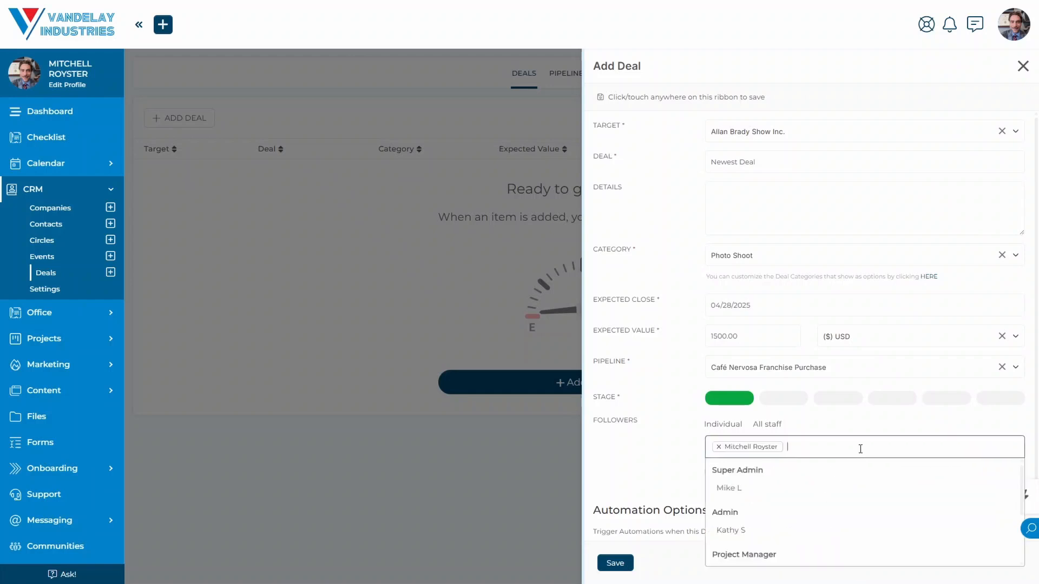
left_click(807, 496)
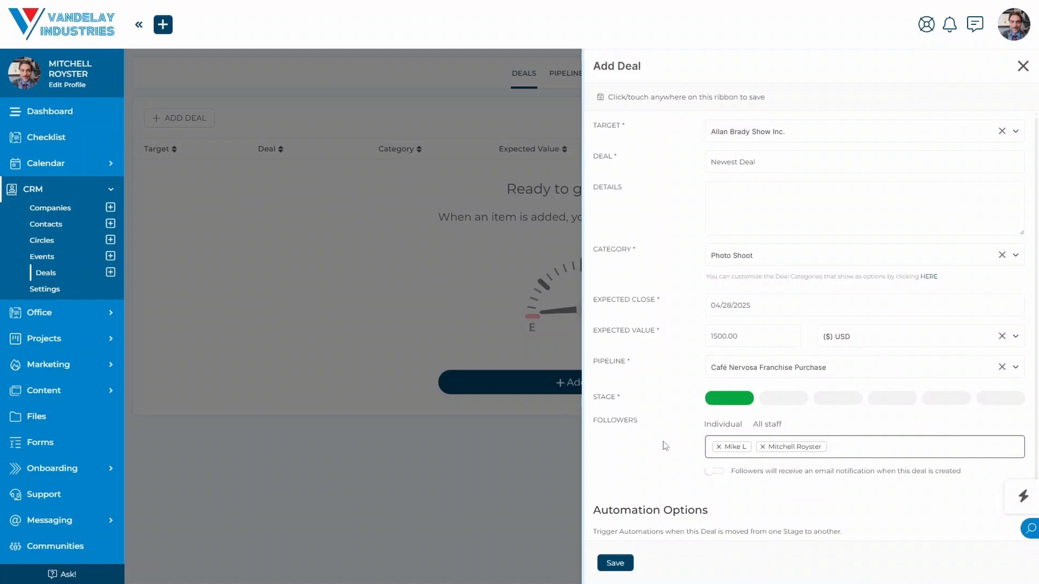
left_click(719, 474)
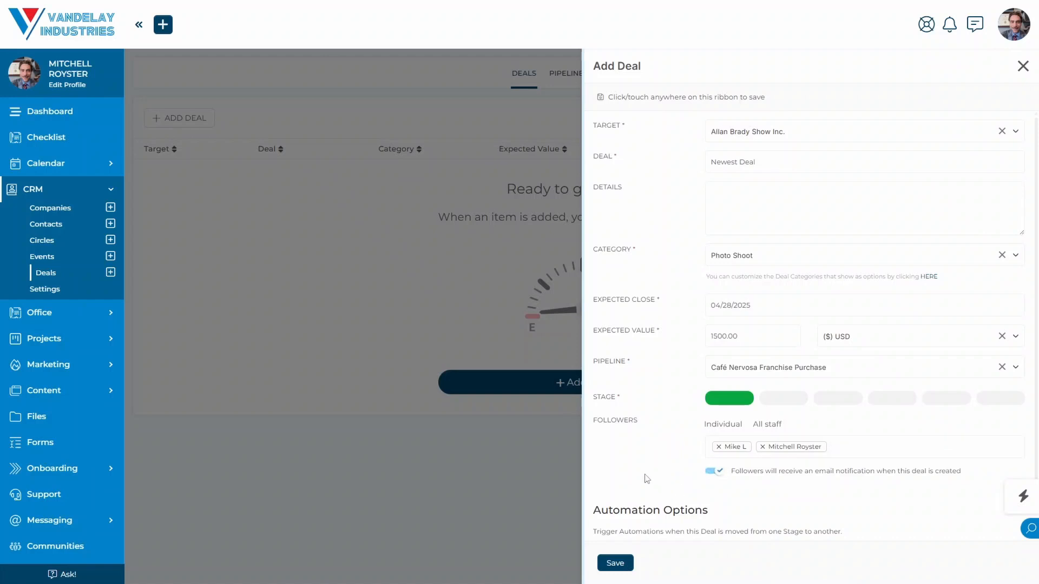
Step: Save the new deal without configuring any automations
scroll(647, 482, "down", 1)
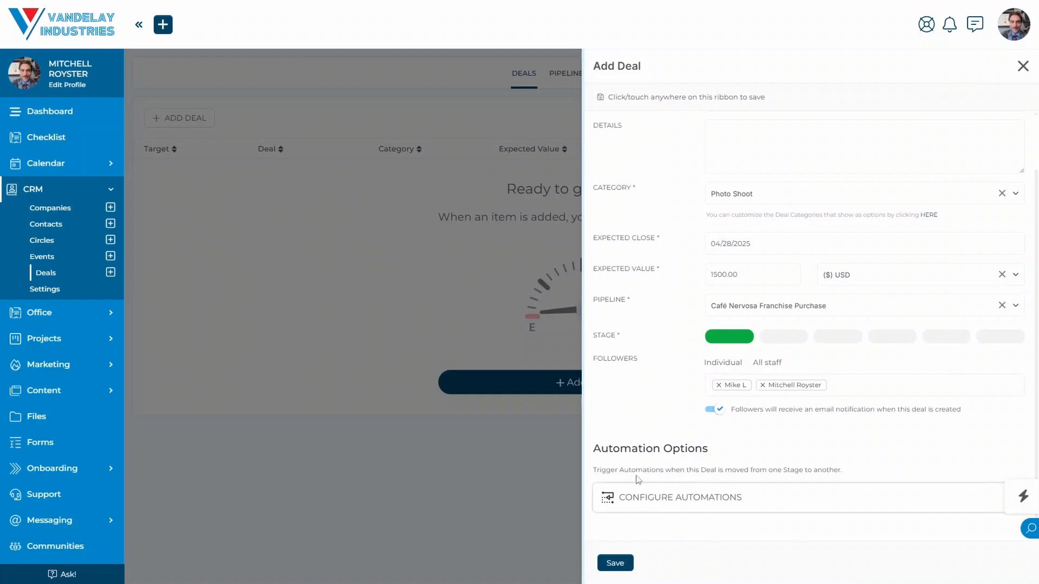
left_click(615, 565)
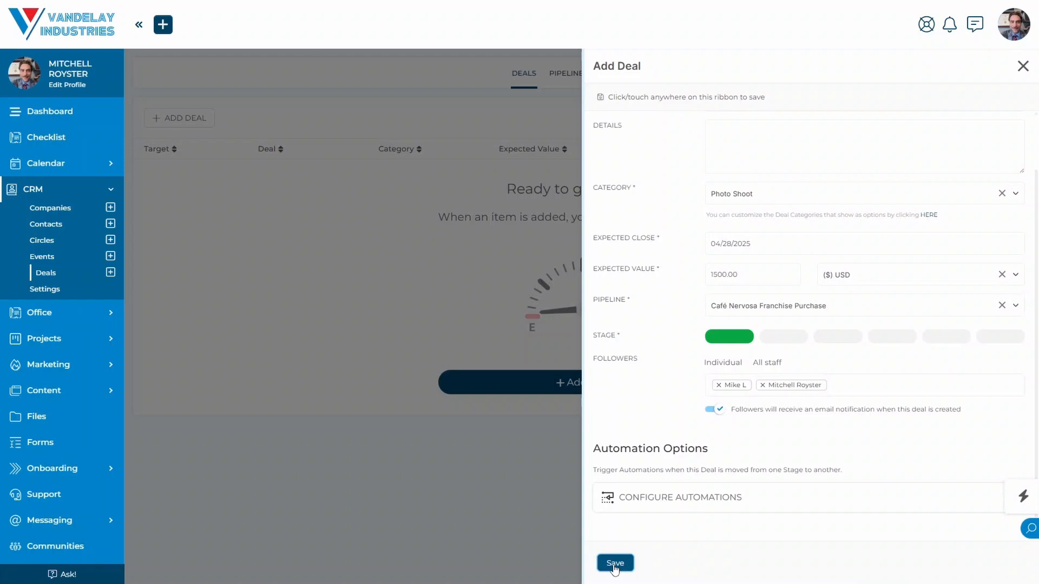
left_click(615, 565)
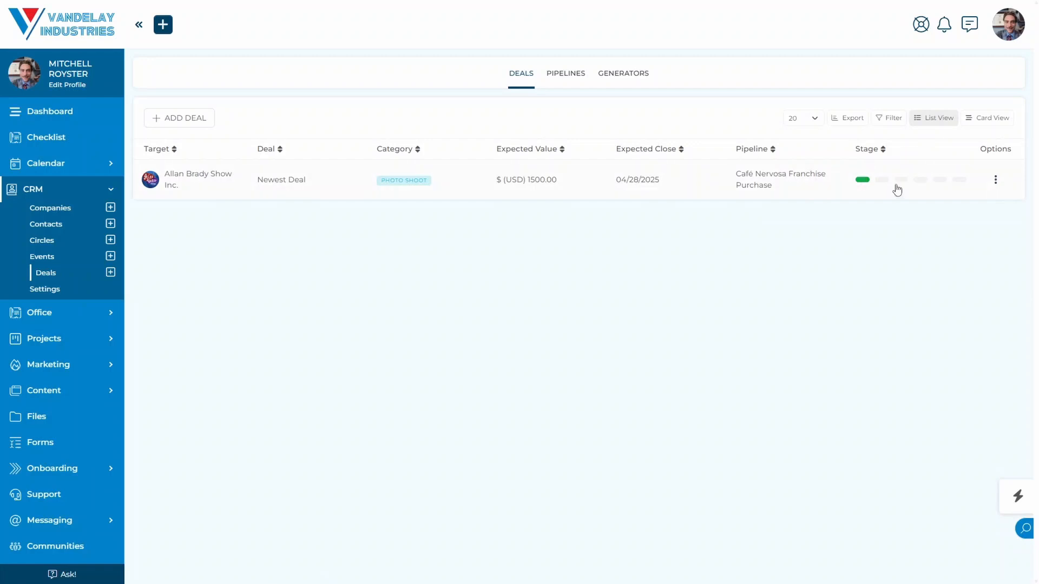
Step: Open the Newest Deal record and review its category, value and history
left_click(356, 192)
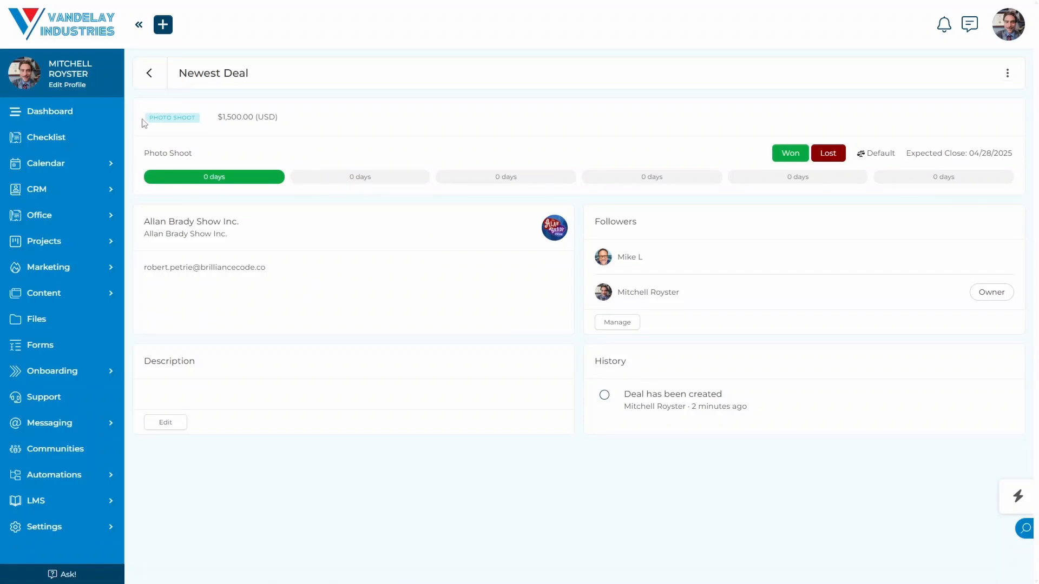
left_click_drag(144, 122, 281, 123)
left_click(280, 123)
left_click_drag(731, 394, 624, 395)
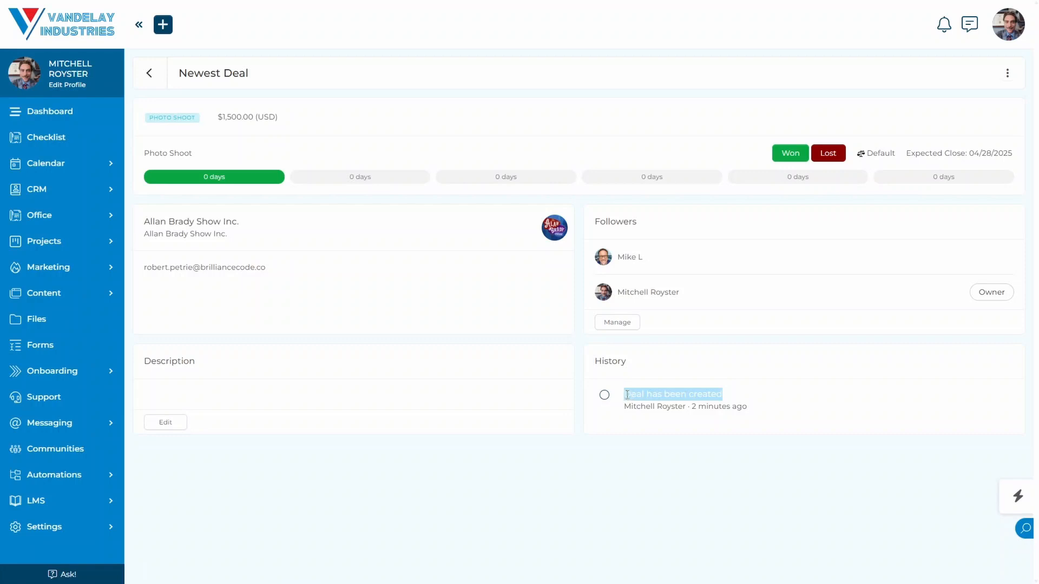
left_click(473, 433)
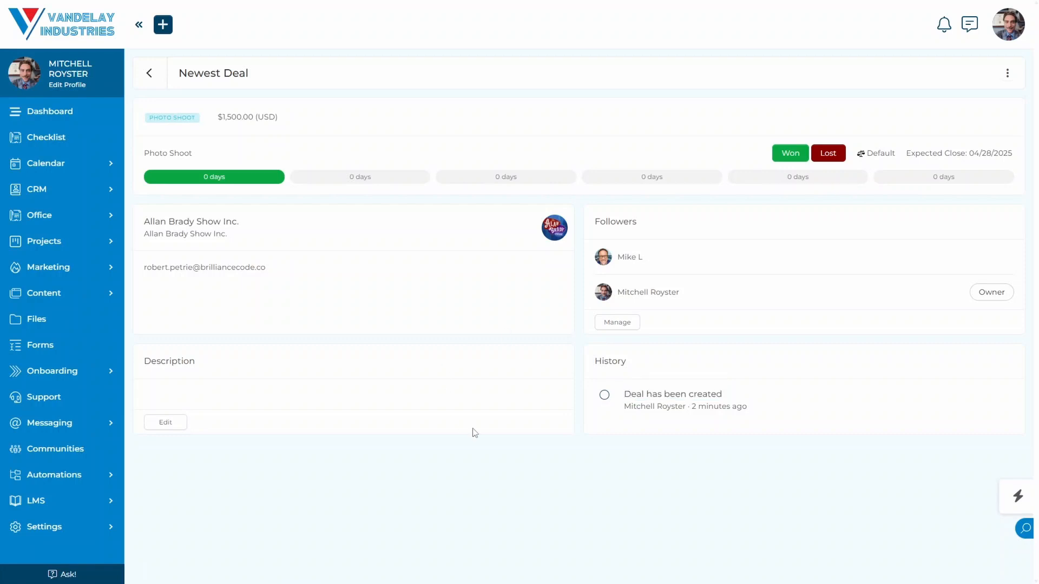
Step: Set the deal's description to "Edited Description" and save it
left_click(178, 422)
type("Edited Description")
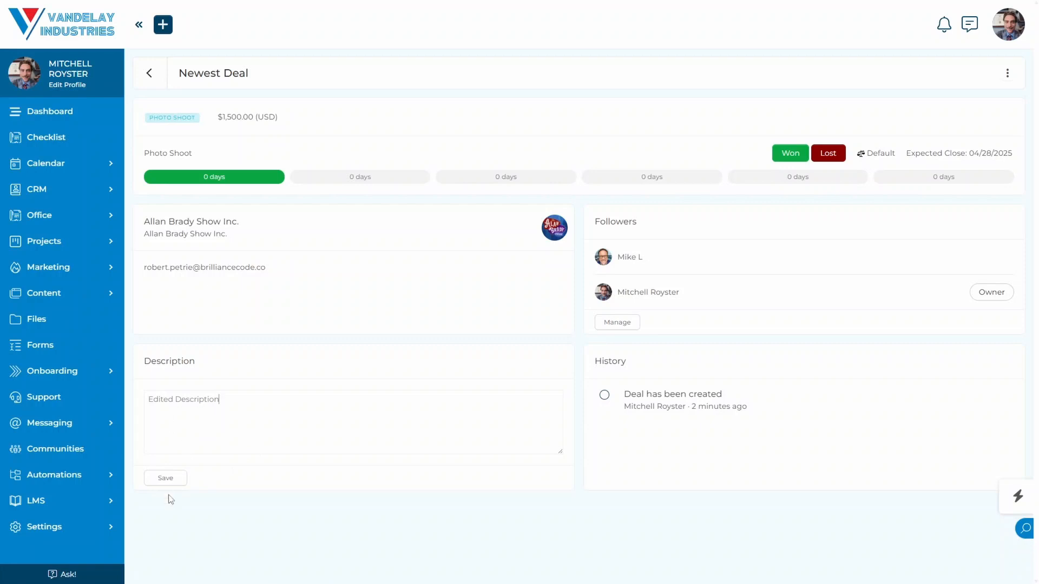
left_click(167, 479)
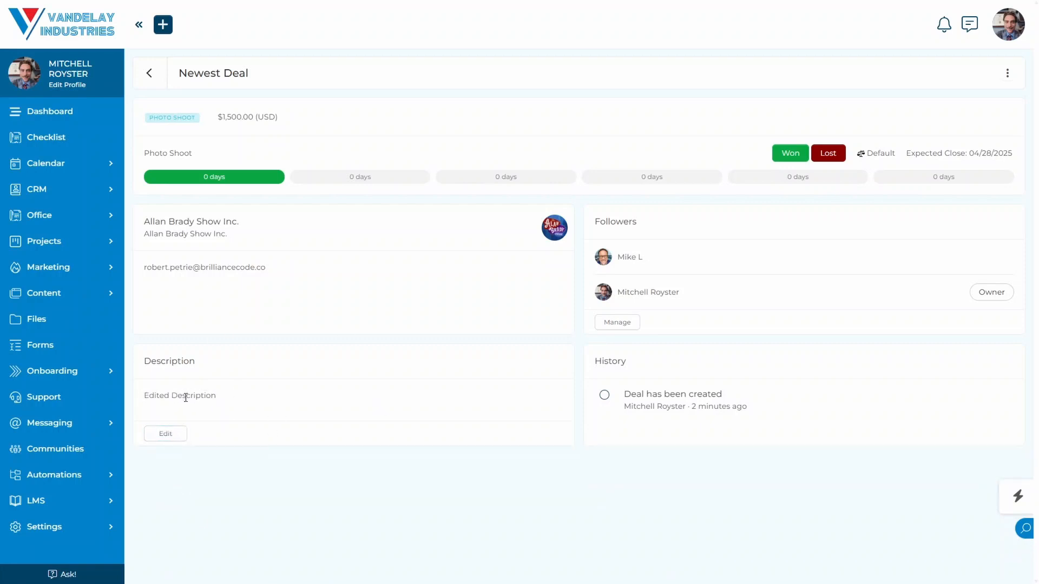
left_click_drag(218, 400, 145, 401)
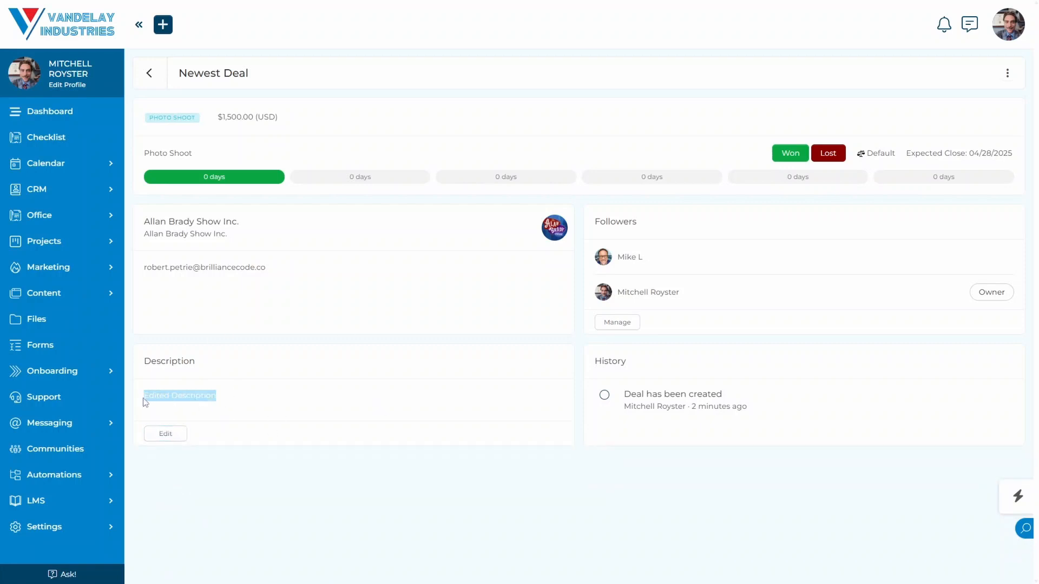
left_click(307, 416)
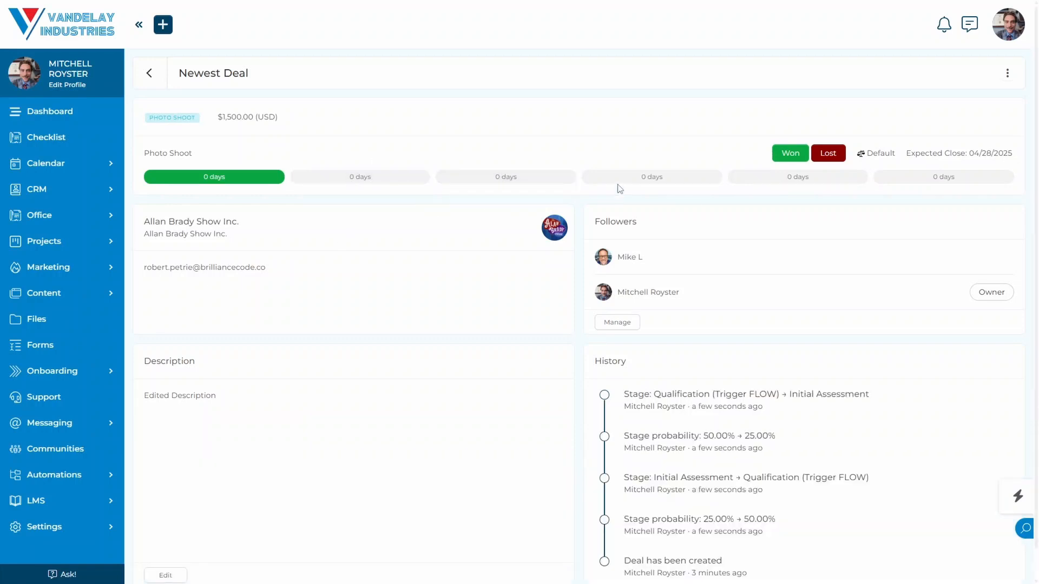
Step: Move the deal to the Franchisee Agreement Sent stage and review the stage changes in its history
scroll(739, 405, "down", 1)
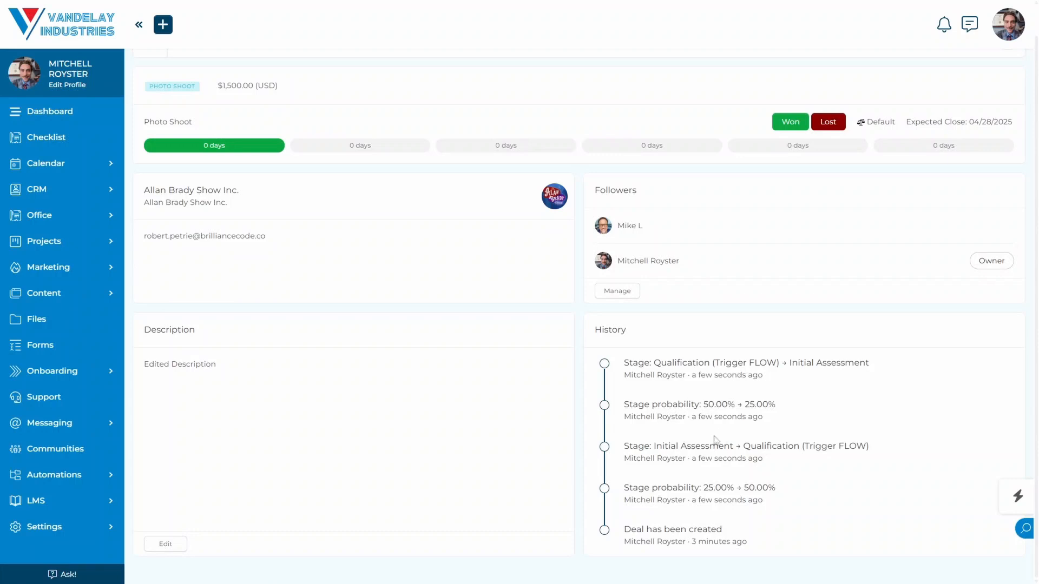
left_click(502, 146)
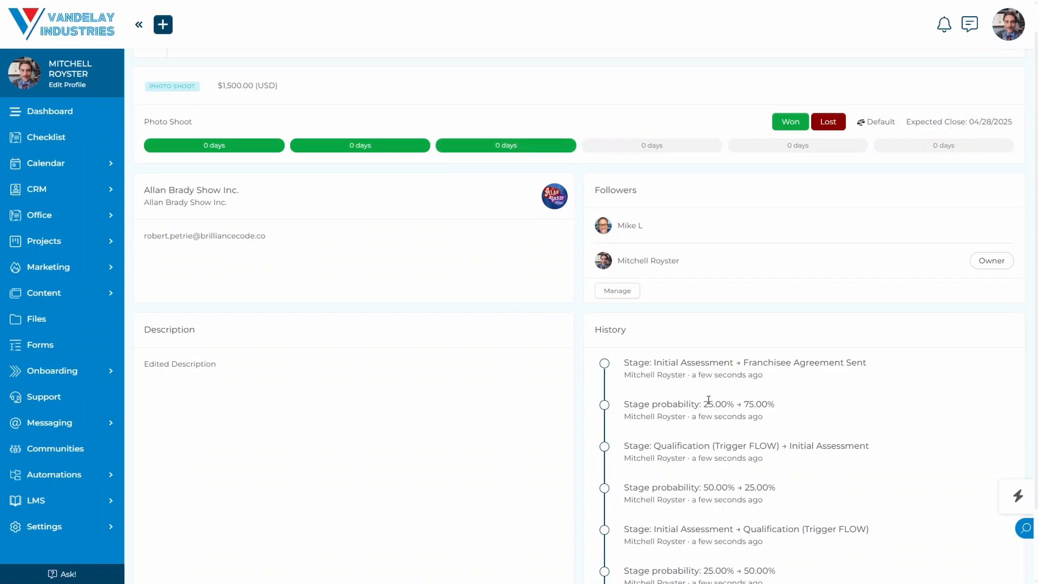
scroll(707, 401, "down", 2)
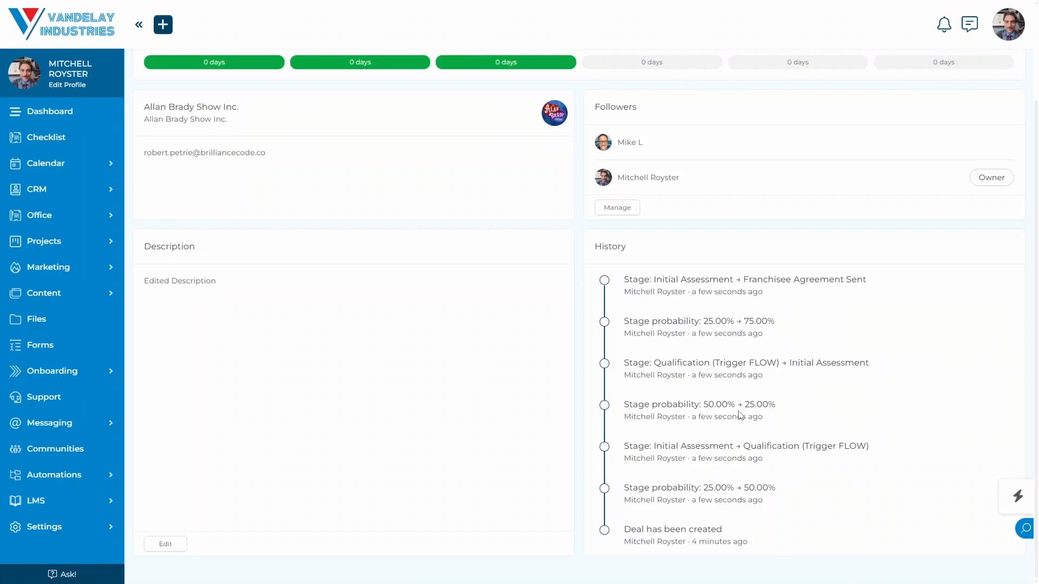
scroll(739, 414, "up", 3)
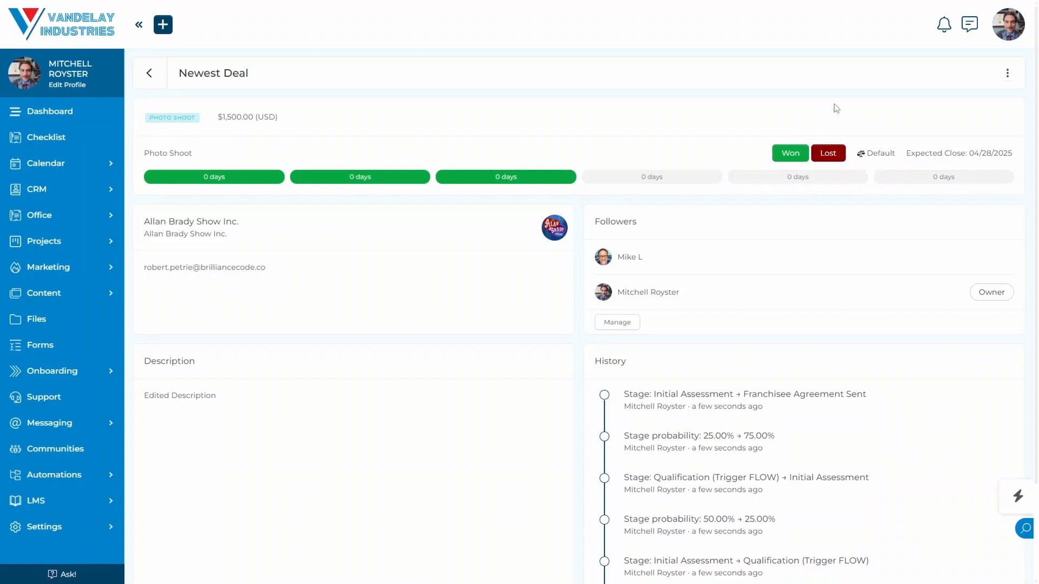
Step: Open the deal's edit form, examine its fields and automation options, and close it without changes
left_click(1007, 76)
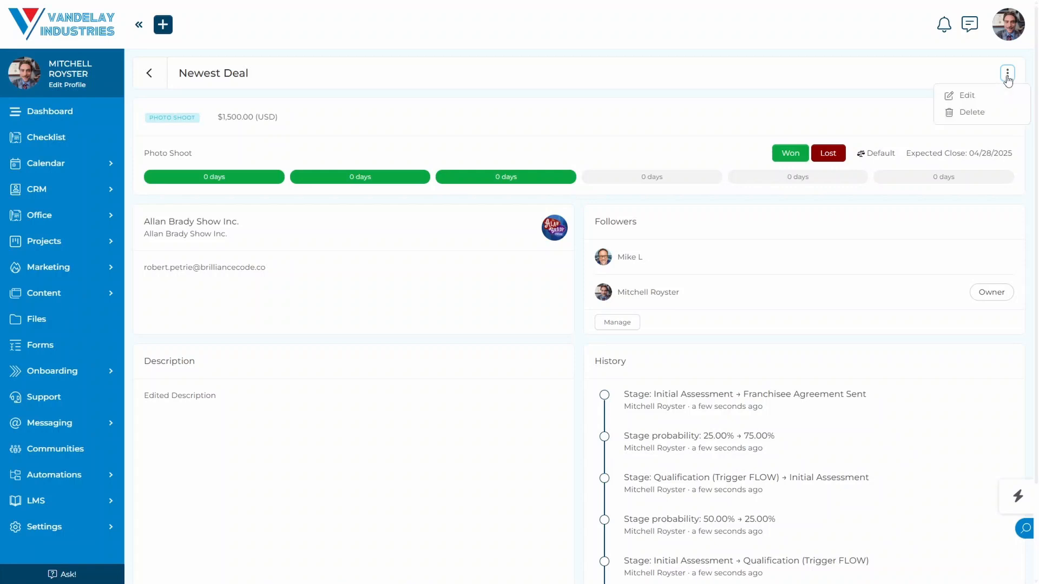
left_click(966, 96)
scroll(525, 212, "down", 2)
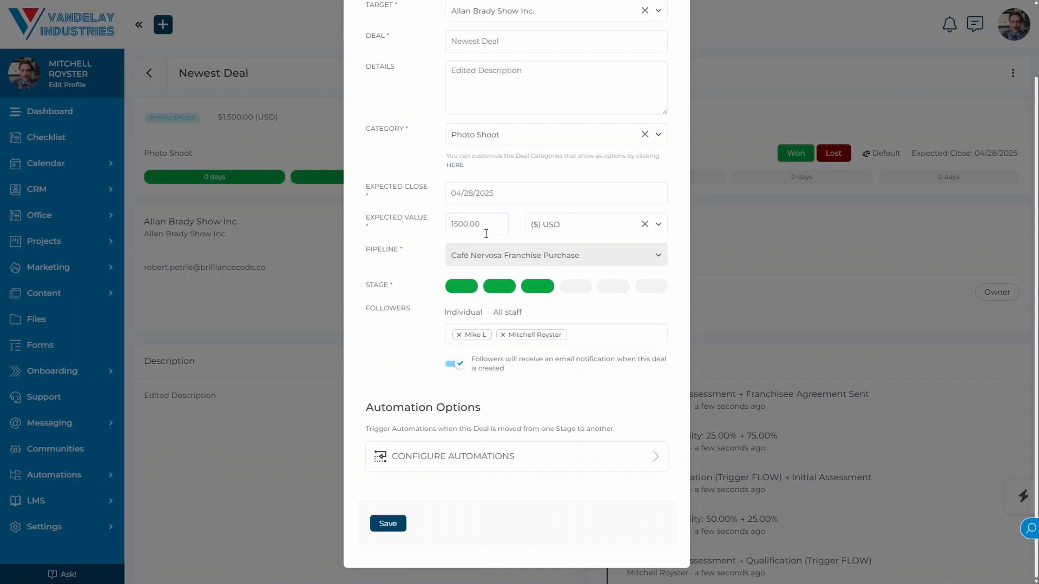
scroll(485, 234, "up", 2)
scroll(485, 265, "down", 2)
scroll(486, 265, "up", 2)
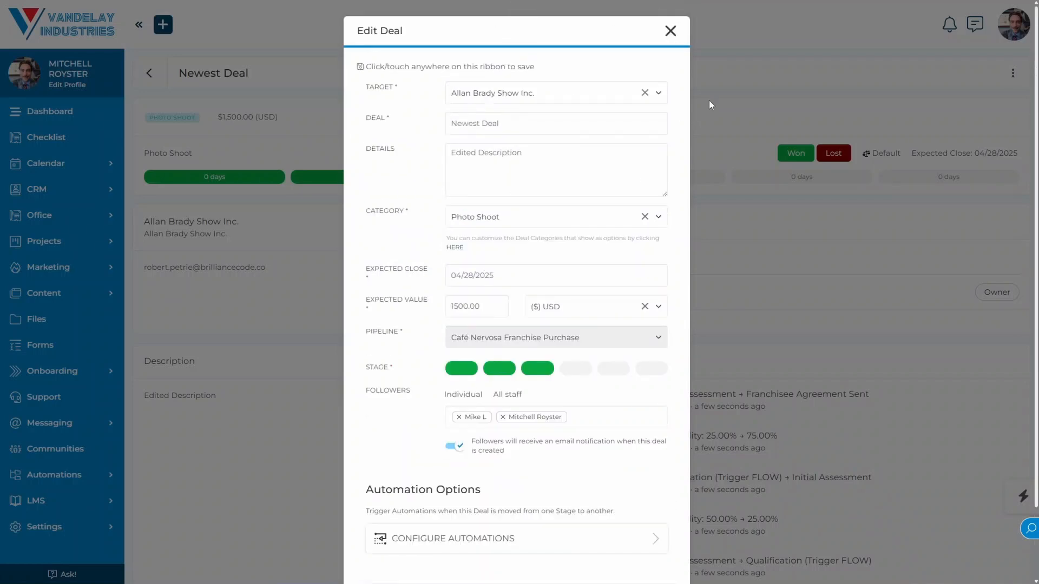
left_click(670, 30)
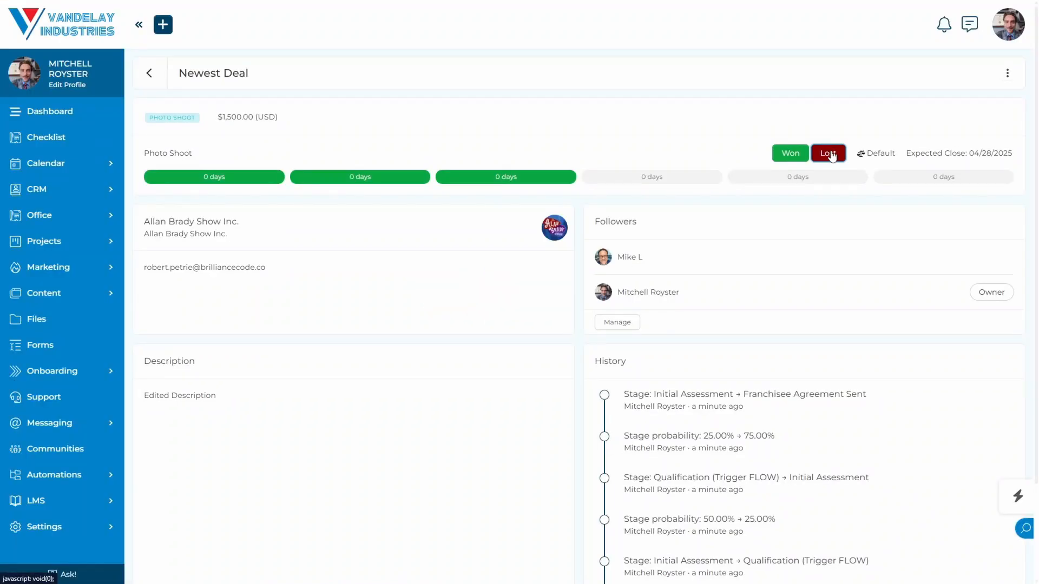
Step: Mark the deal as lost and reopen it in the Initial Assessment stage
left_click(828, 154)
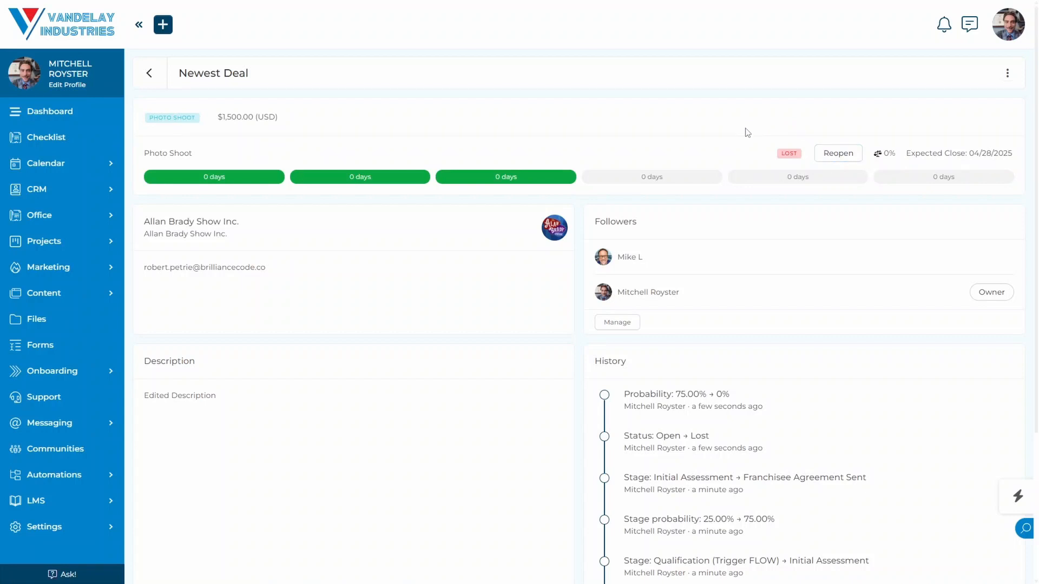
left_click(838, 153)
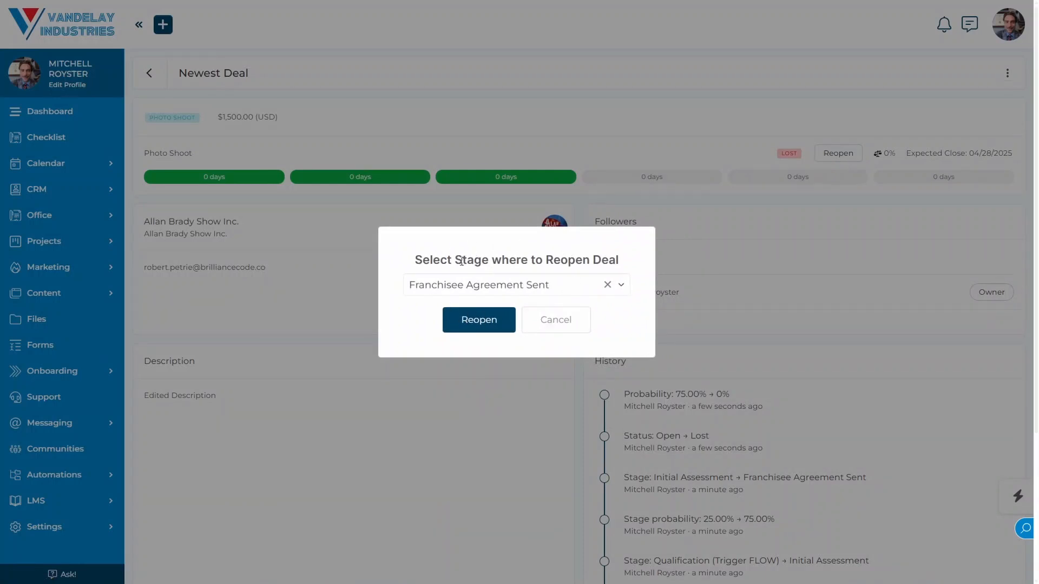
left_click_drag(415, 261, 619, 261)
left_click(621, 285)
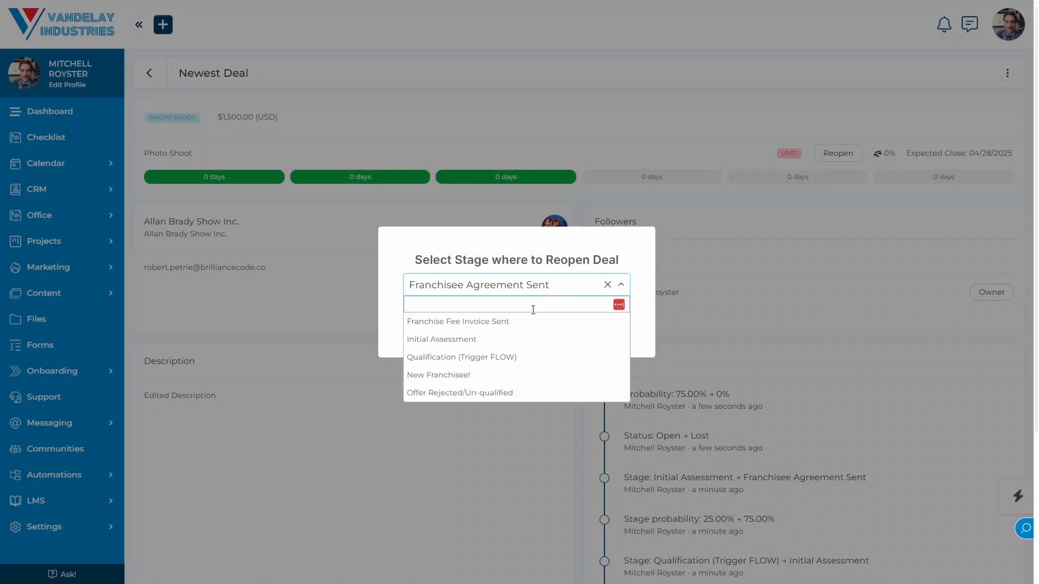
left_click(520, 338)
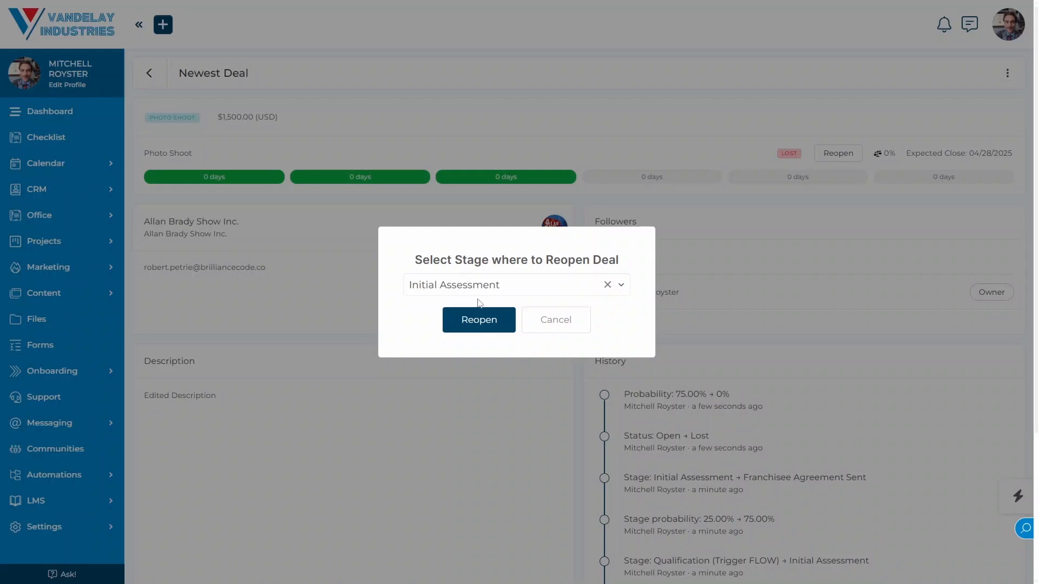
left_click(464, 321)
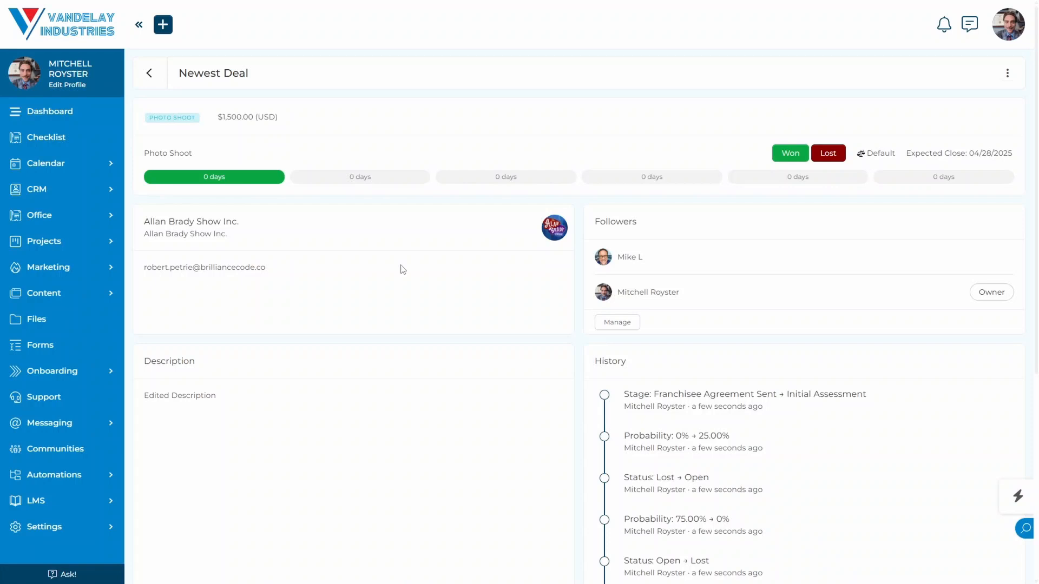
Step: Add a pipeline titled "New Pipeline" in the pipelines list with the description "New Pipeline Description"
left_click(152, 75)
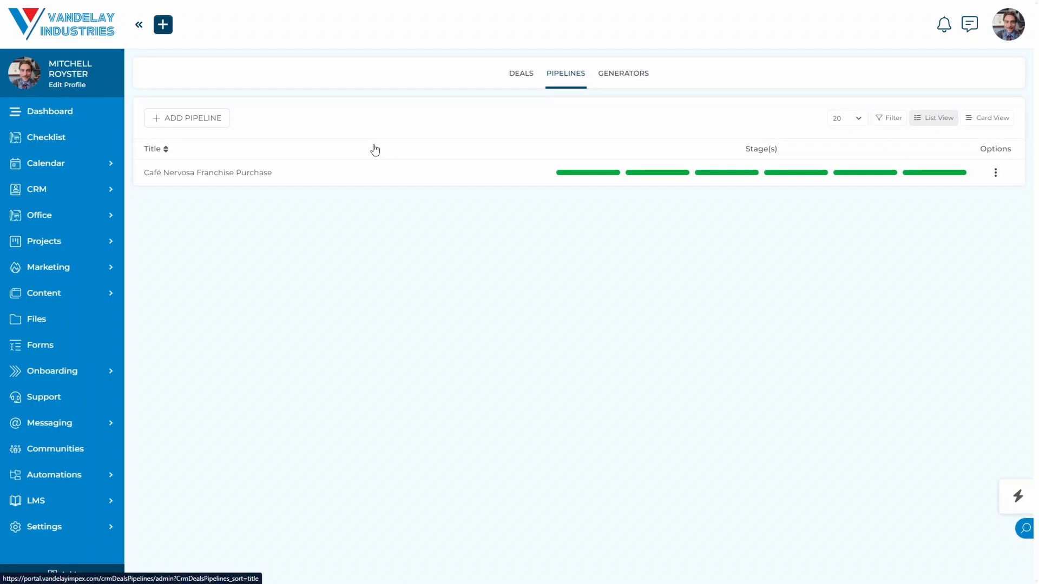
left_click(179, 122)
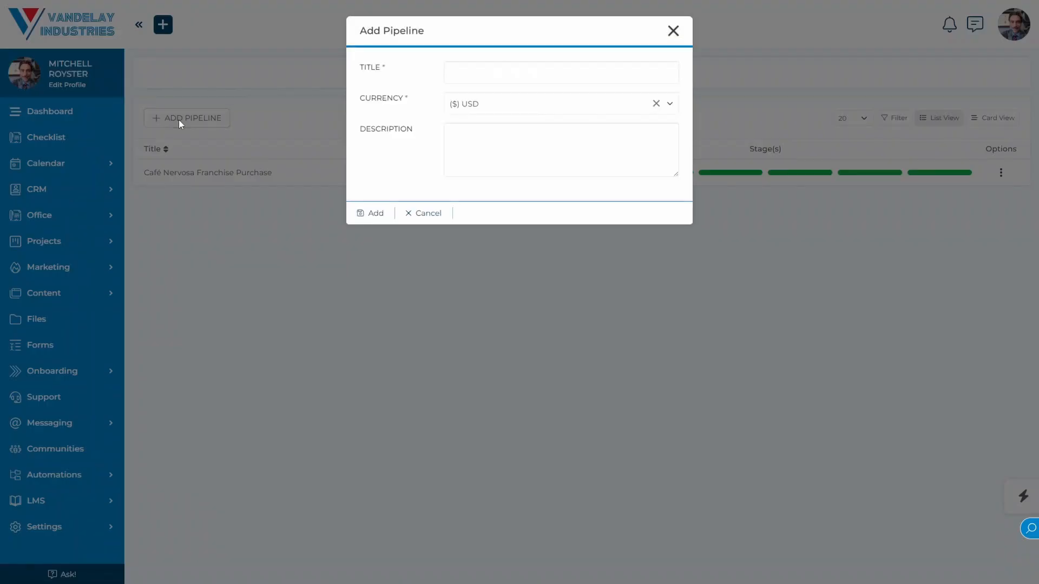
left_click(471, 73)
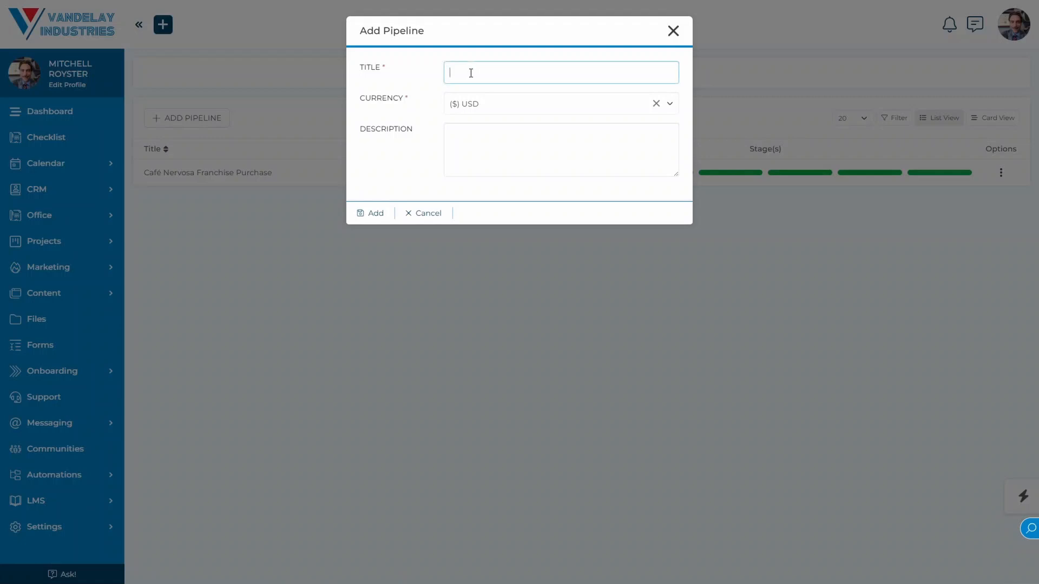
type("New Pipeline")
key("Tab")
type("New Pipel")
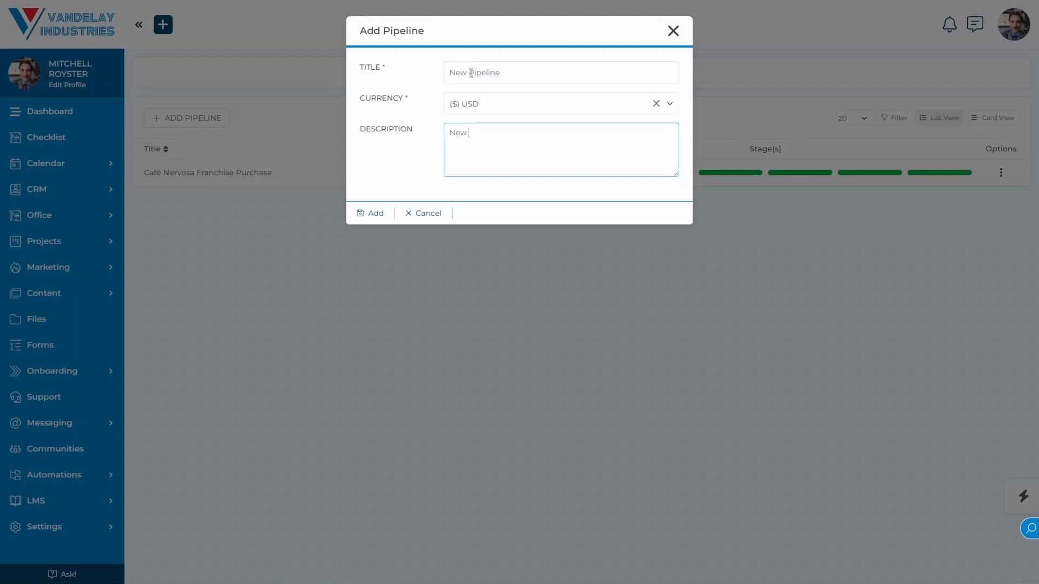
type("ine Description")
left_click(414, 161)
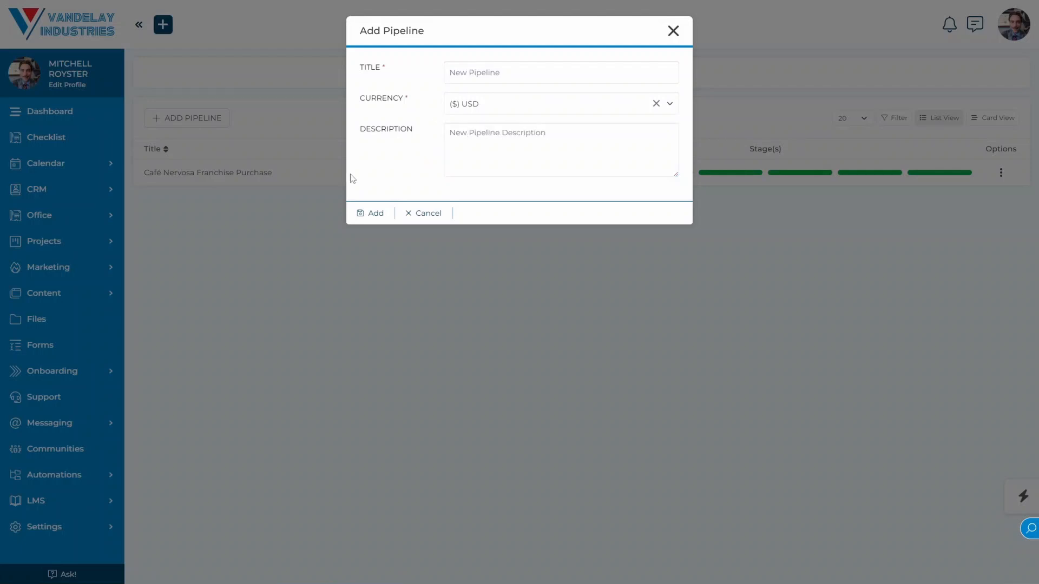
left_click(366, 212)
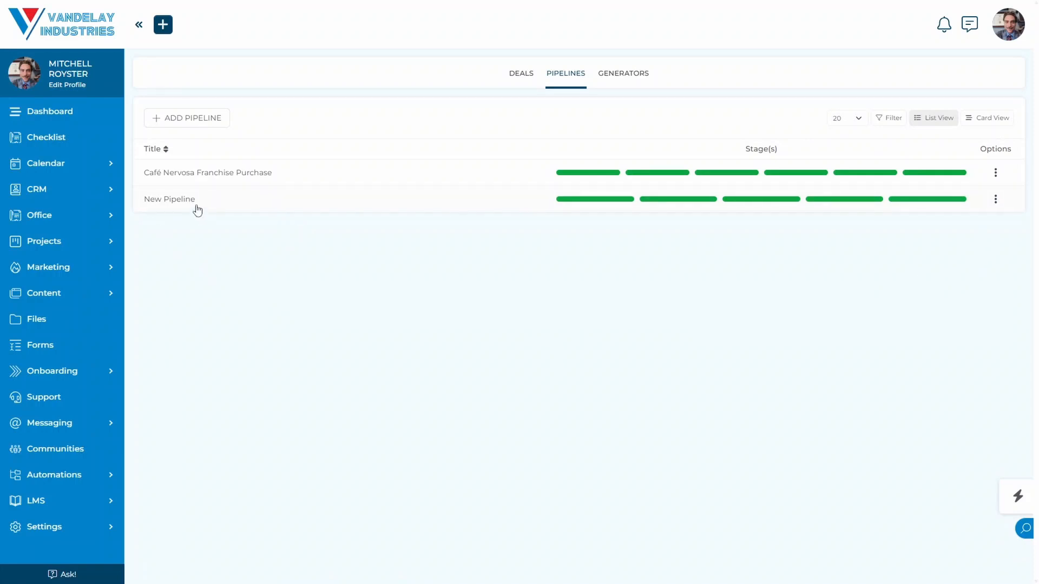
Step: Reload the pipelines list and open the stage view of New Pipeline
left_click_drag(196, 207, 149, 203)
left_click(388, 282)
key("F5")
left_click(995, 201)
left_click(950, 226)
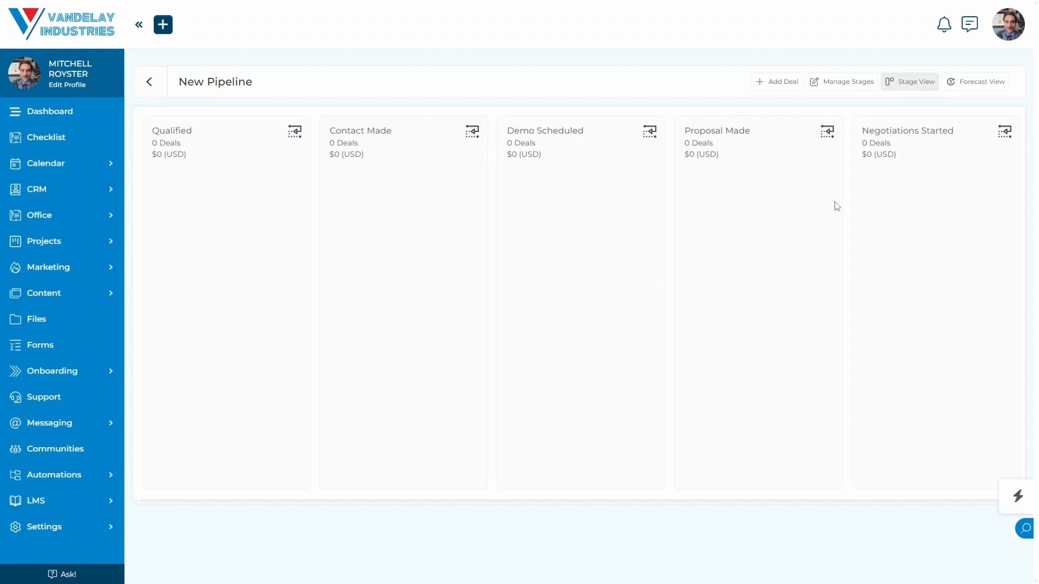
Step: Start managing the pipeline's stages and delete the Qualified and Proposal Made stages
left_click(838, 86)
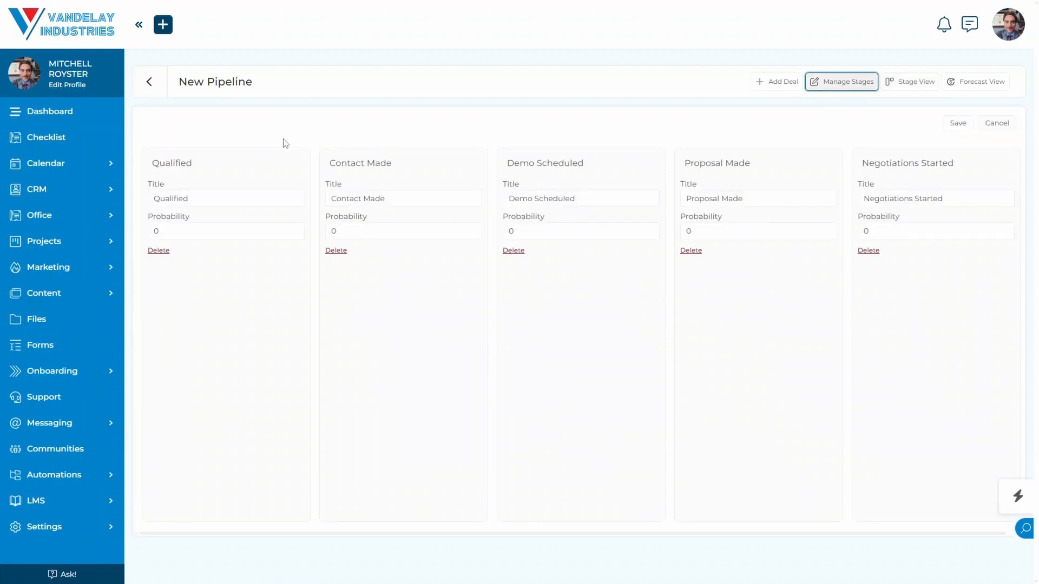
mouse_move(267, 172)
left_click(159, 252)
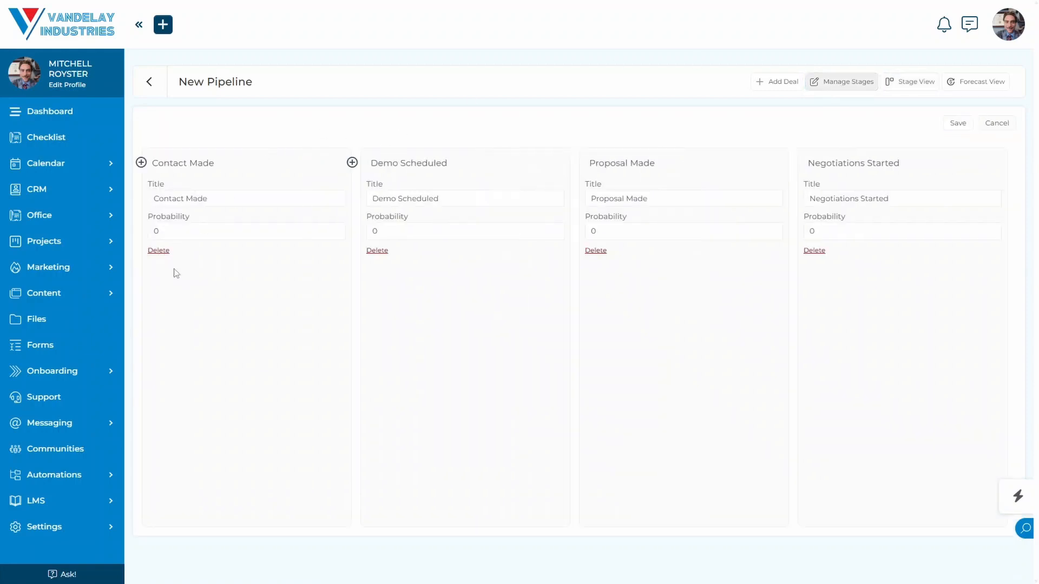
left_click(594, 250)
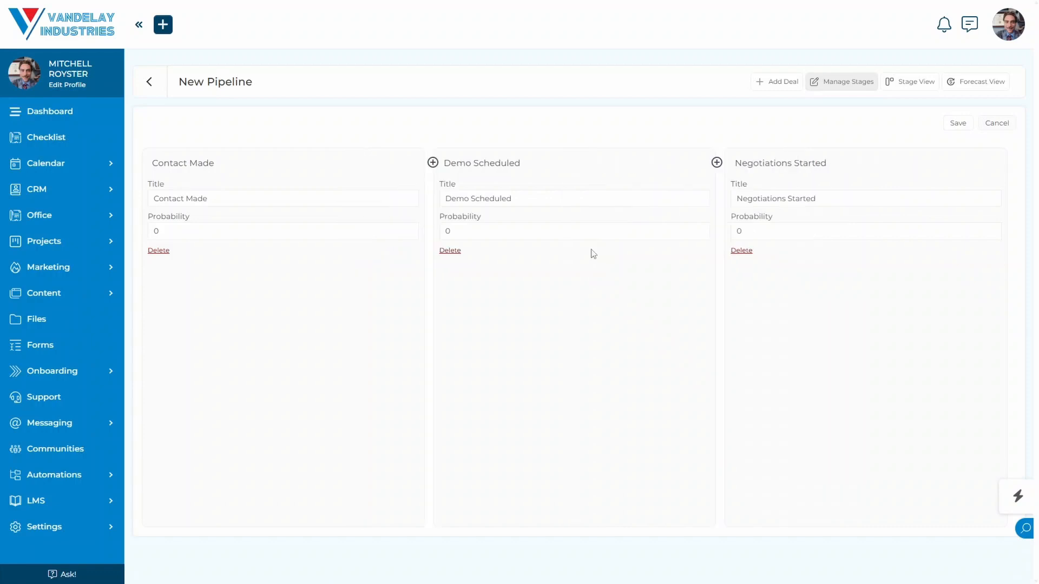
Step: Rename the Contact Made stage to "New Pipeline Stage" and set its probability to 10
left_click_drag(212, 199, 155, 199)
type("New Pip")
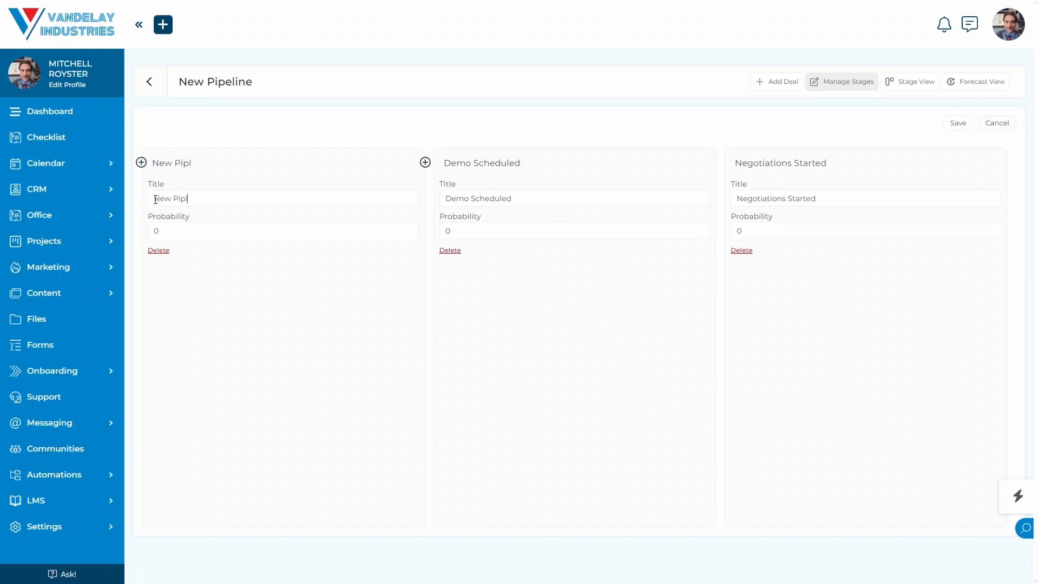
type("eline Stage")
left_click_drag(162, 231, 153, 230)
type("10")
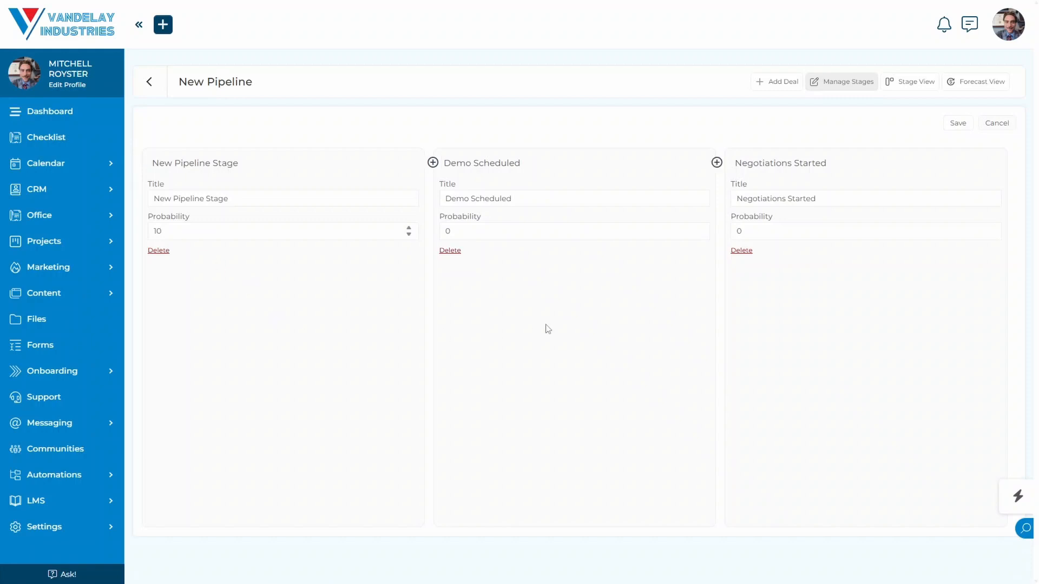
Step: Set the probability of Demo Scheduled to 50 and of Negotiations Started to 99
left_click(457, 229)
double_click(446, 230)
type("50")
double_click(737, 232)
type("99")
Step: Insert a new stage between Demo Scheduled and Negotiations Started and save the stage changes
left_click(717, 164)
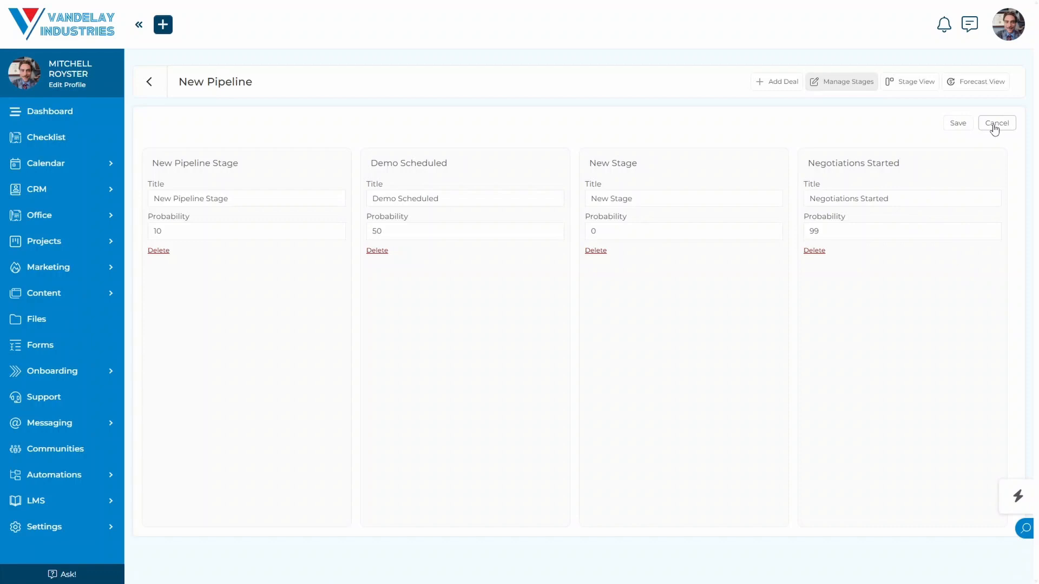
left_click(958, 124)
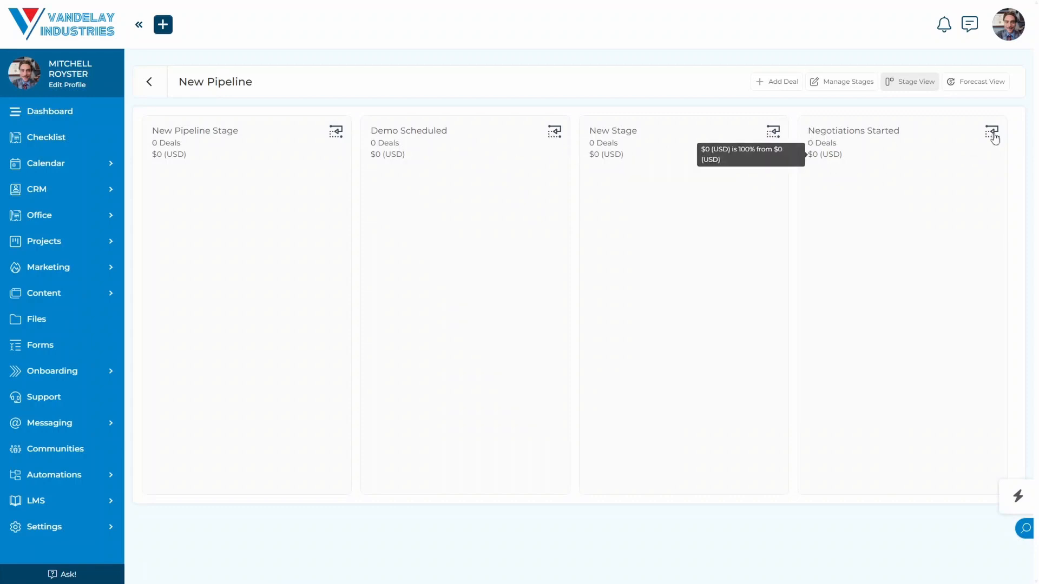
Step: View the automation triggers available for the New Stage and close them without configuring any
left_click(773, 132)
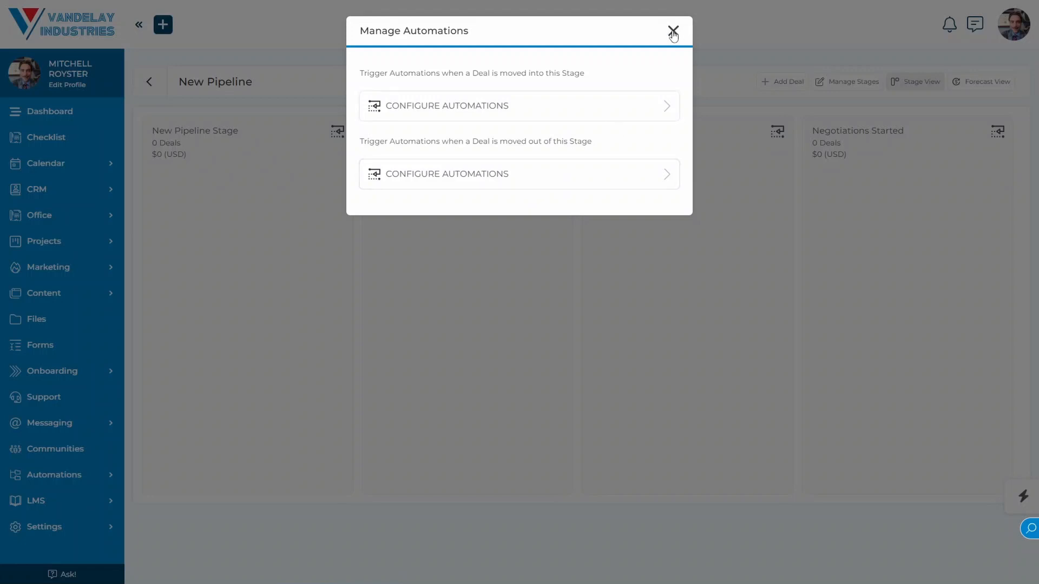
left_click(672, 33)
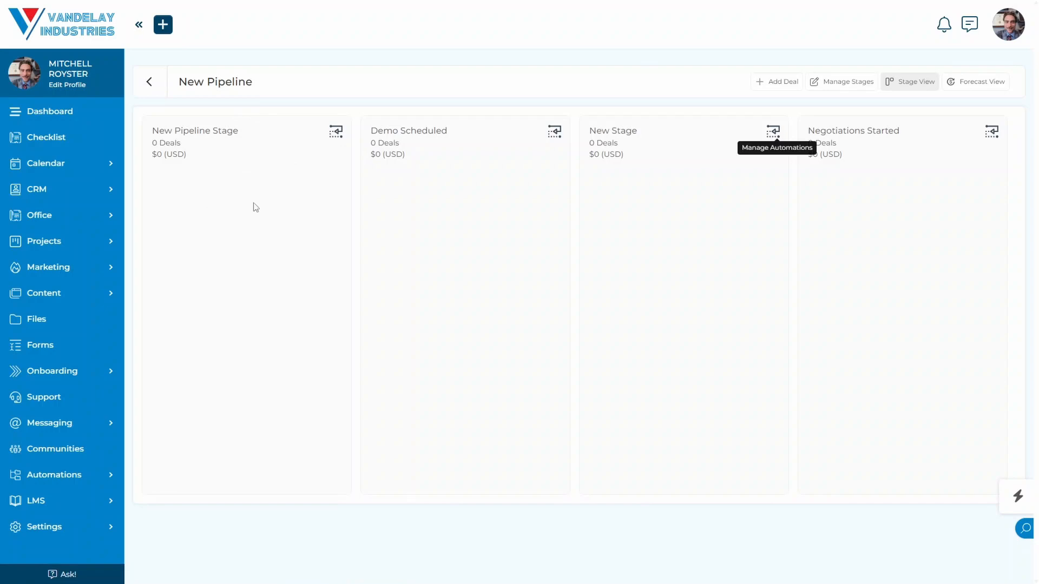
Step: Add an Email Internal(s) automation for deals moved into New Pipeline Stage and select Negotiation Team Managers as the recipient team
left_click(334, 135)
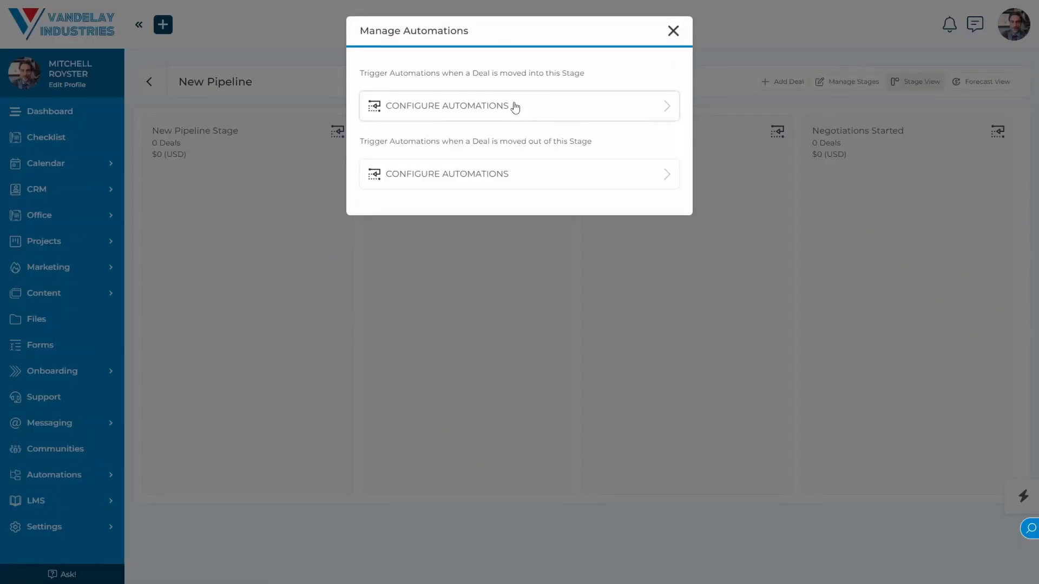
left_click(518, 108)
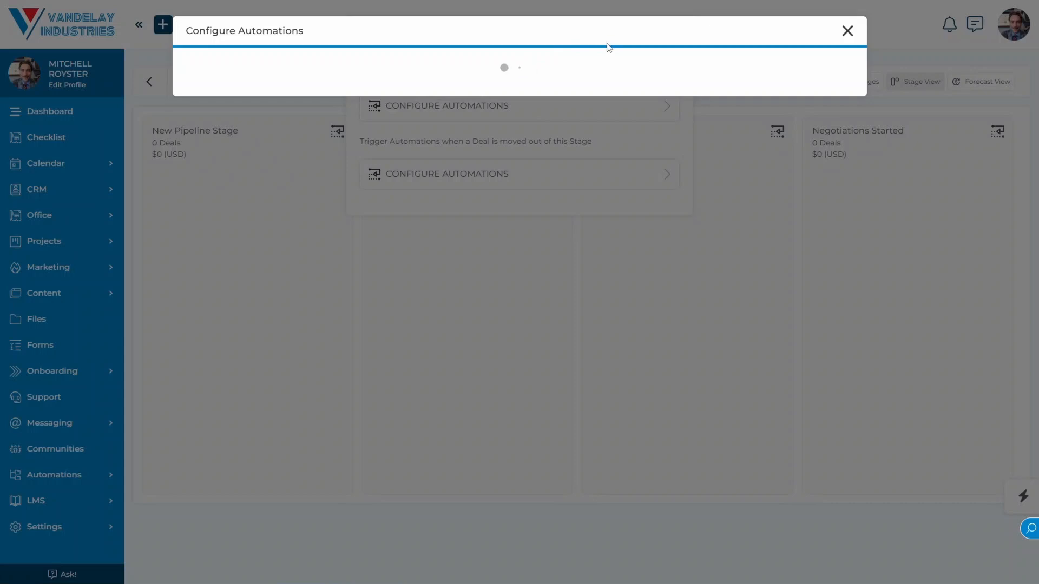
left_click(519, 83)
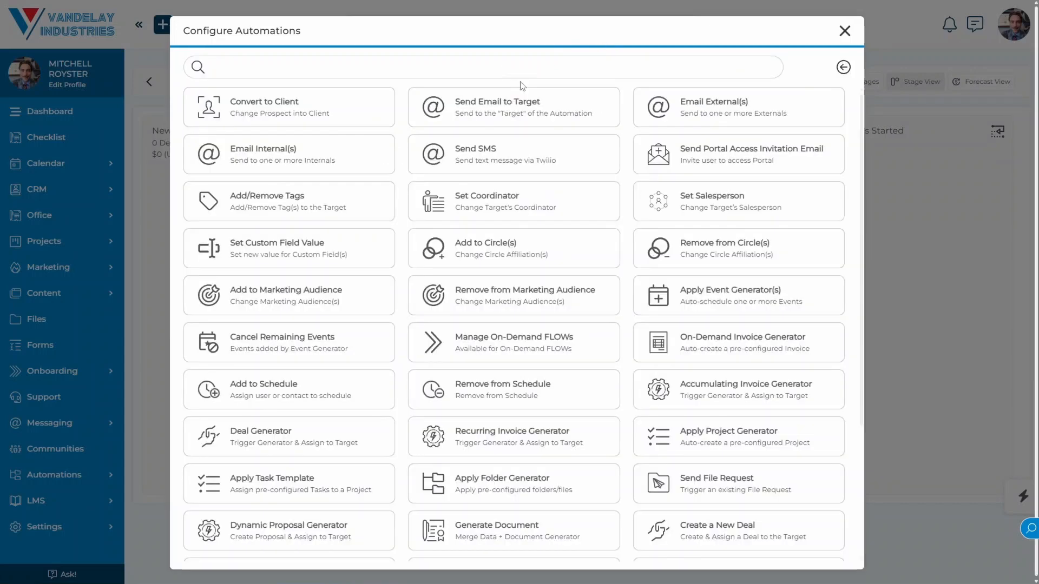
left_click(292, 163)
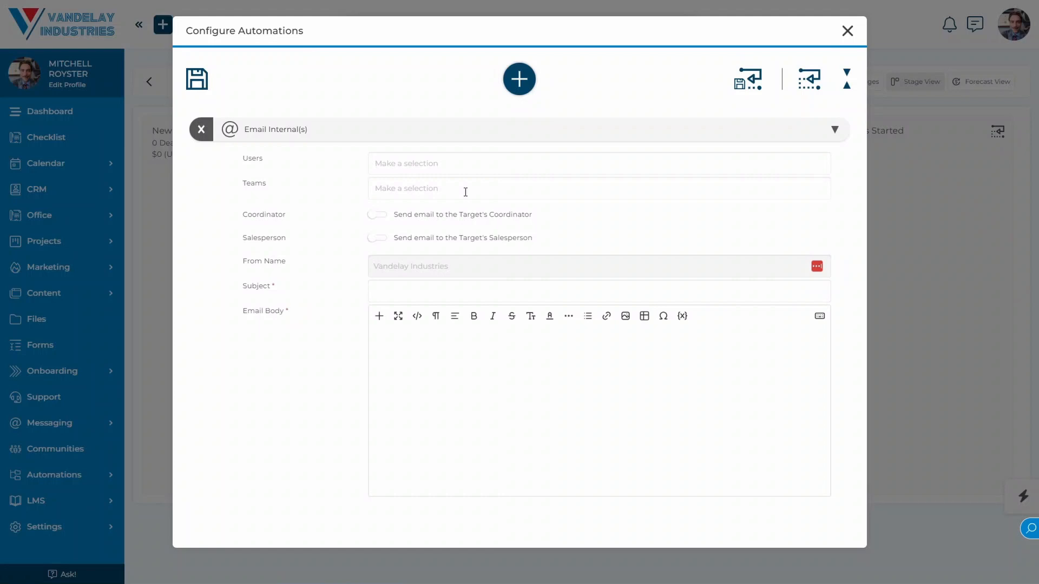
left_click(465, 192)
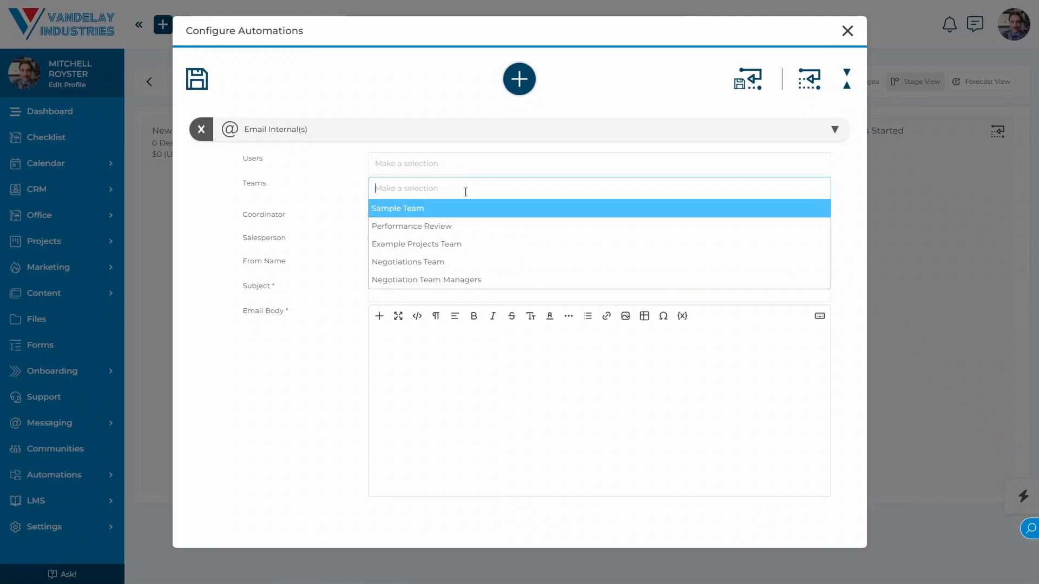
left_click(449, 279)
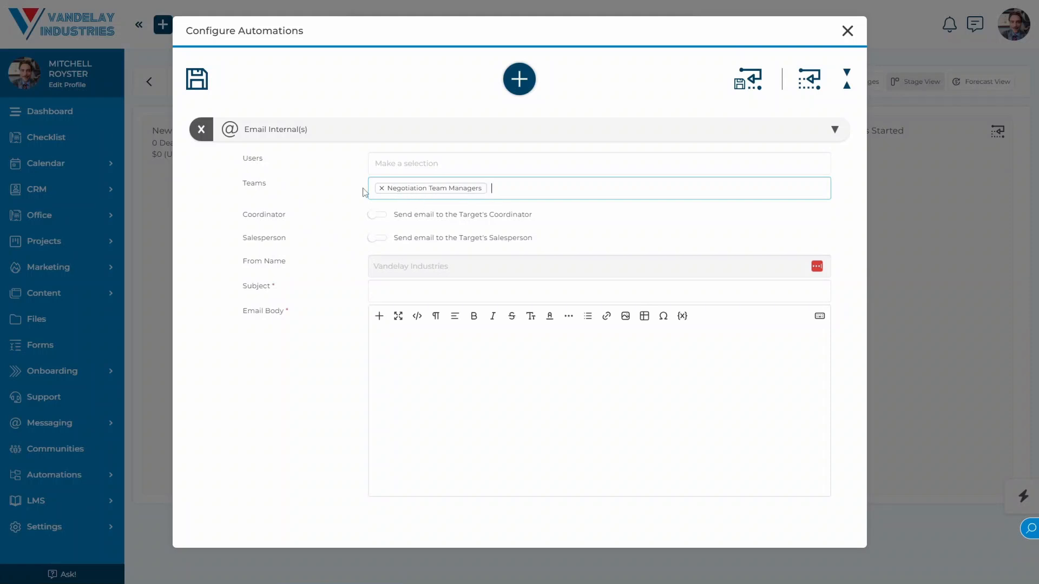
Step: Close the Email Internal(s) automation setup without saving it
left_click(232, 220)
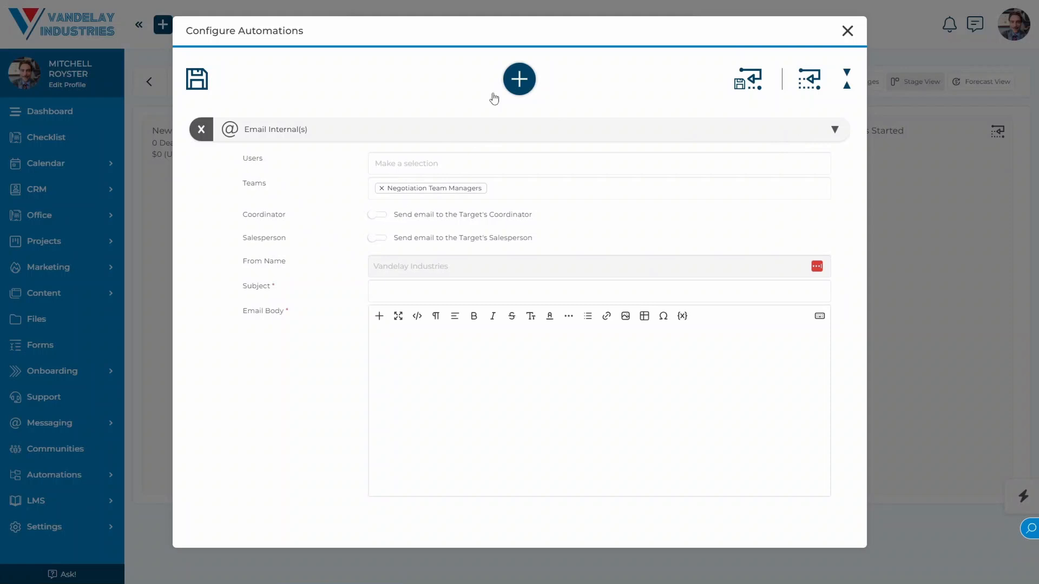
left_click(846, 33)
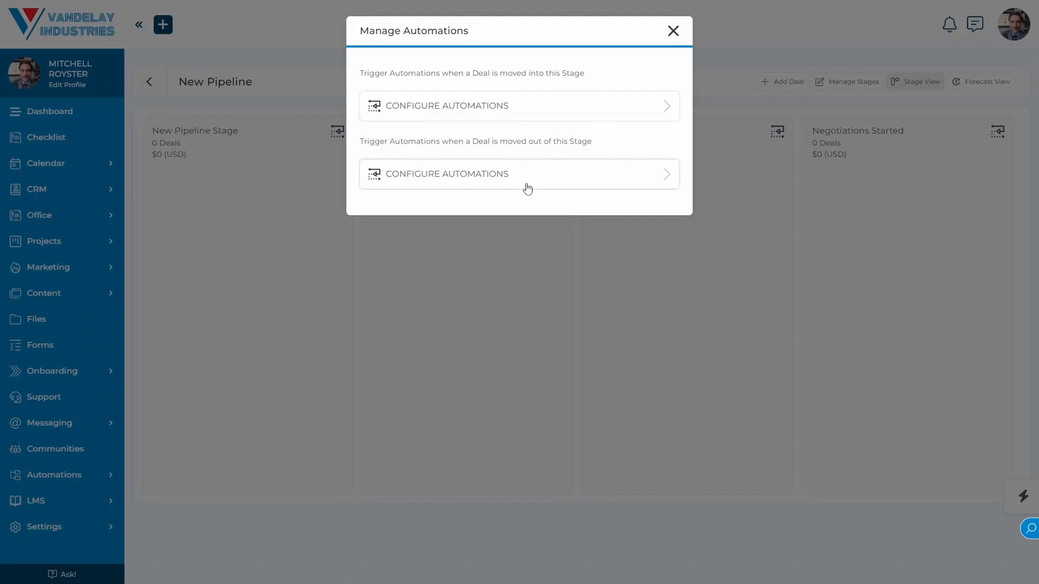
Step: Try a Remove from Circle(s) automation for deals moved out of New Pipeline Stage, browse the available circles, and close without saving
left_click(527, 188)
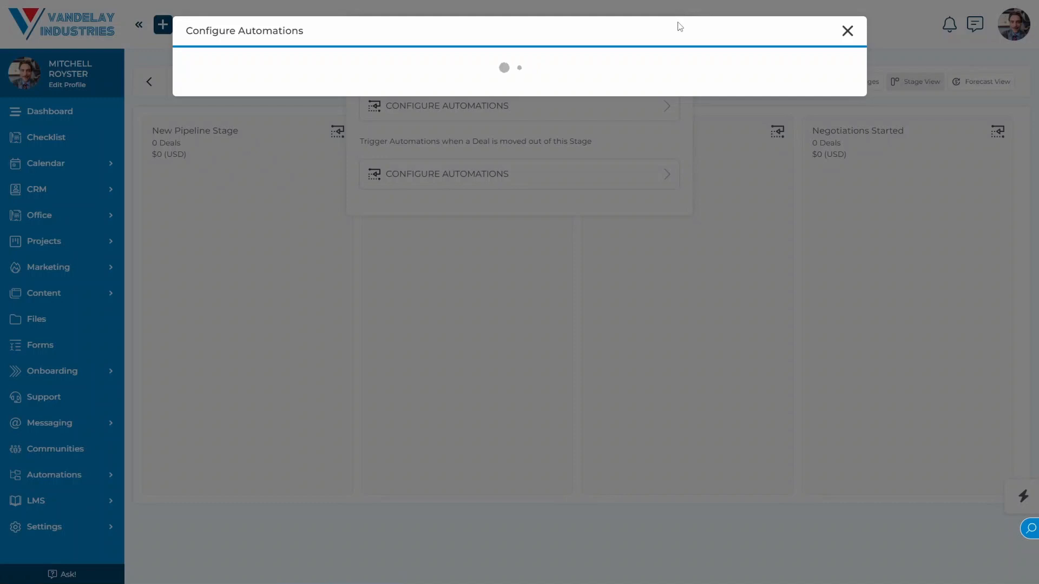
left_click(518, 79)
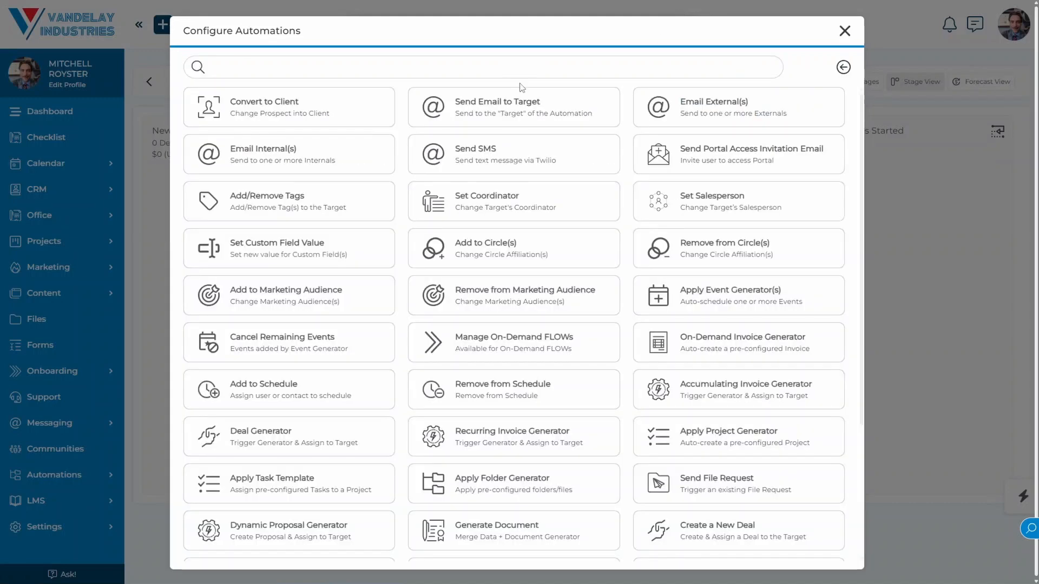
left_click(717, 261)
left_click(528, 172)
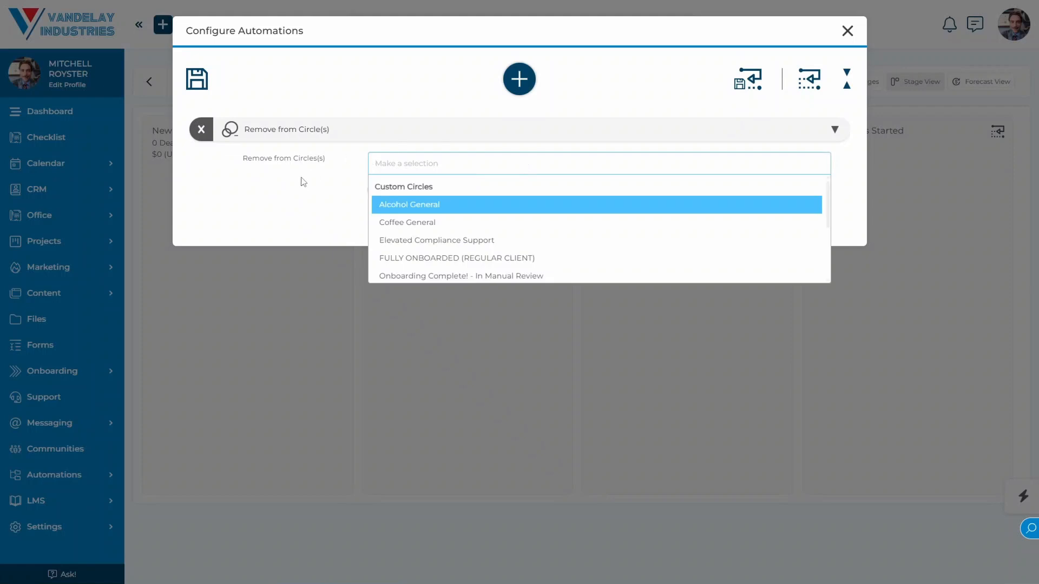
scroll(487, 244, "down", 3)
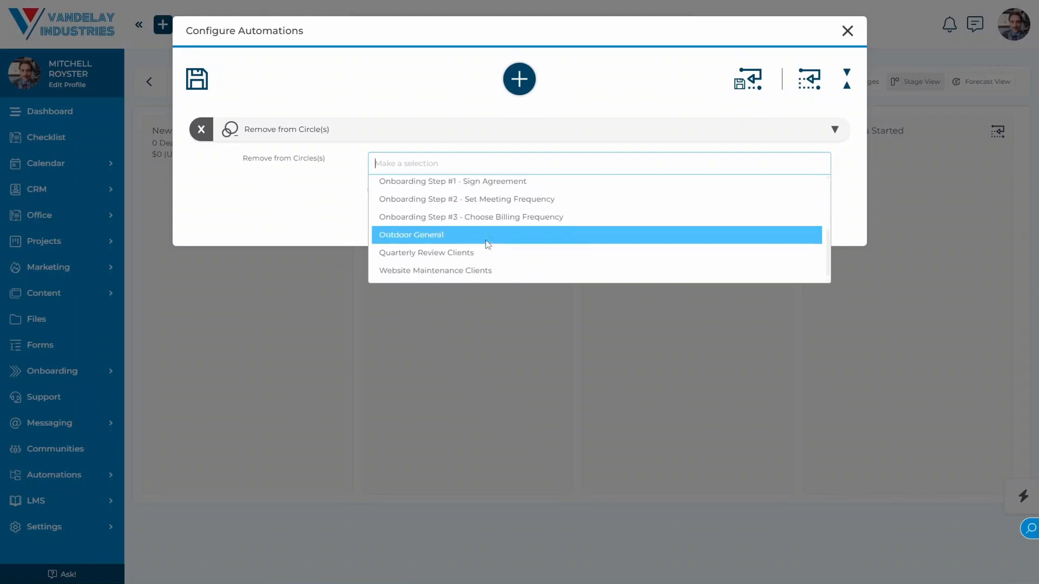
left_click(296, 189)
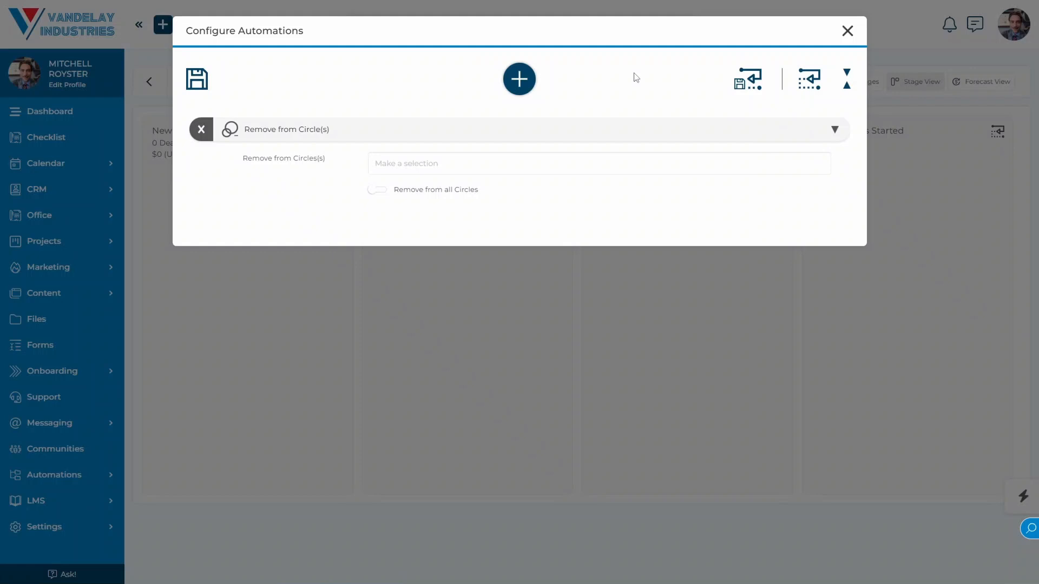
left_click(846, 32)
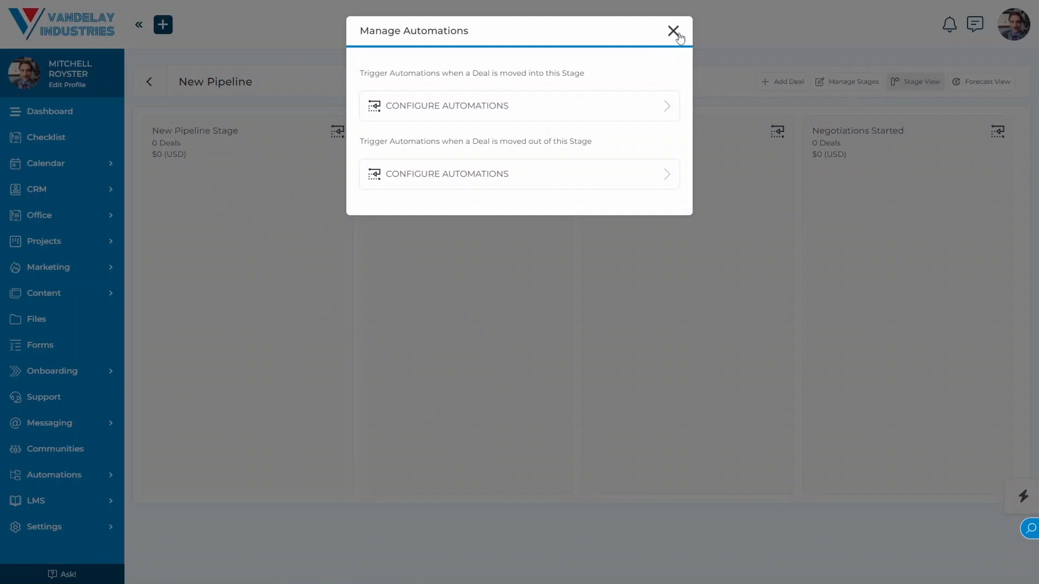
left_click(673, 31)
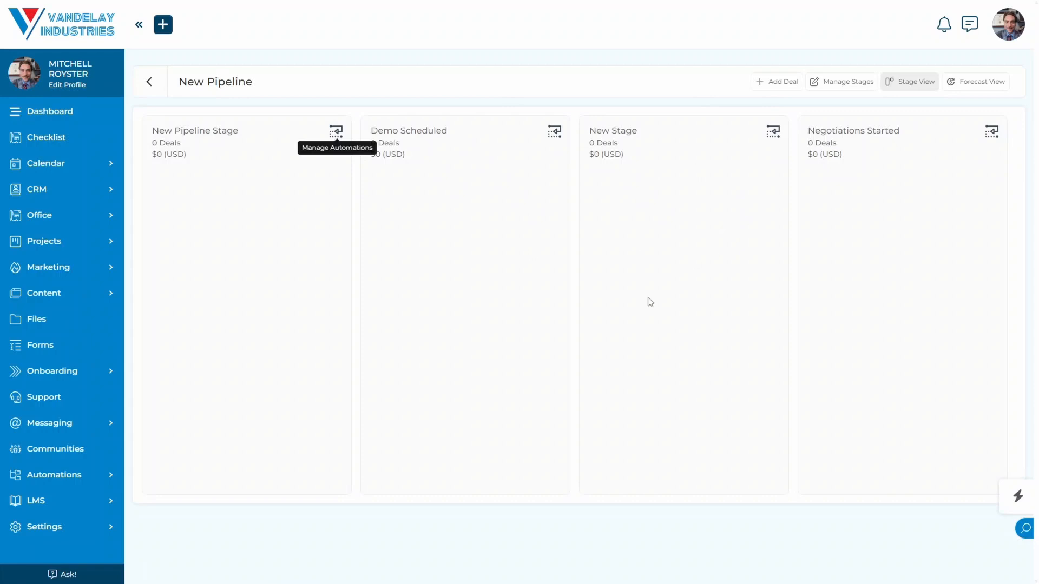
Step: Start a deal in New Pipeline, advance its stage to Negotiations Started, review the form's fields, and close it unsaved
left_click(768, 84)
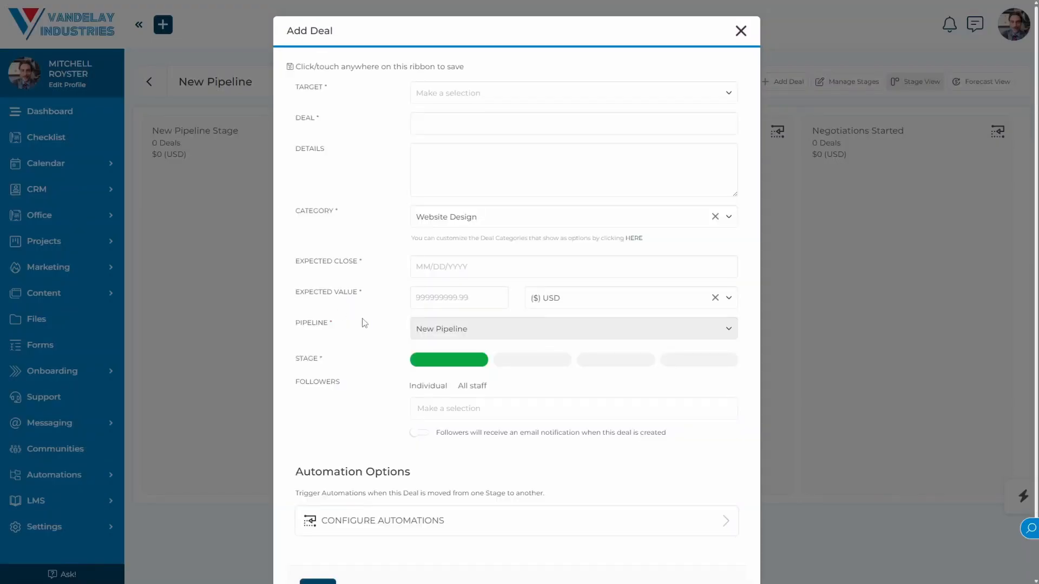
left_click(523, 363)
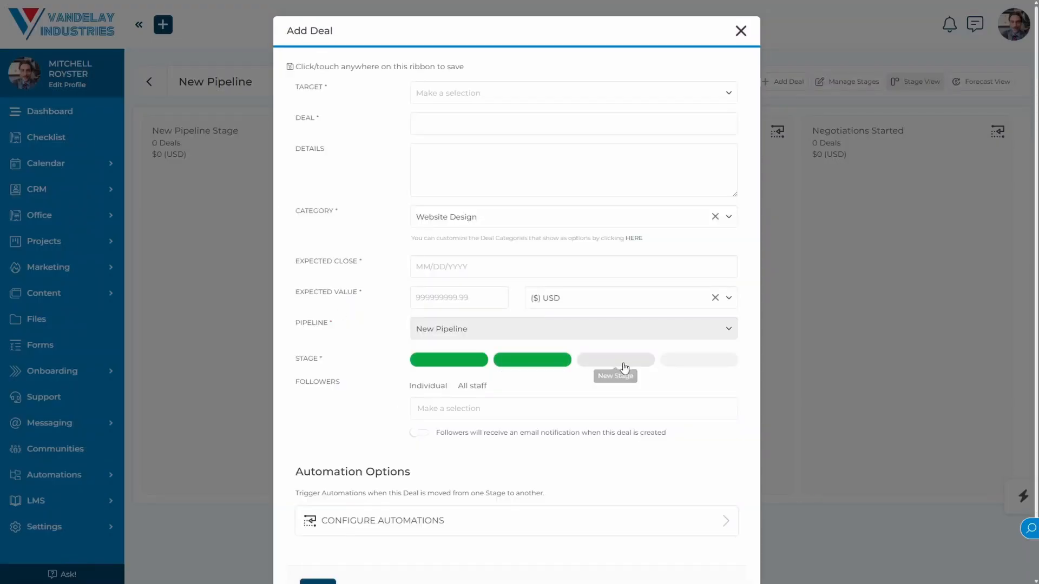
left_click(621, 362)
left_click(694, 364)
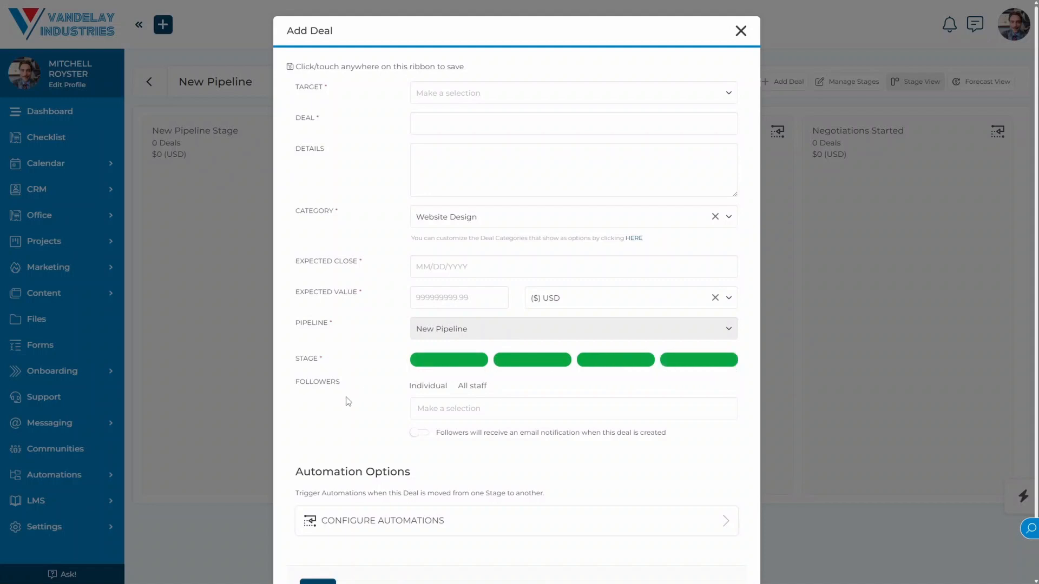
scroll(411, 325, "down", 1)
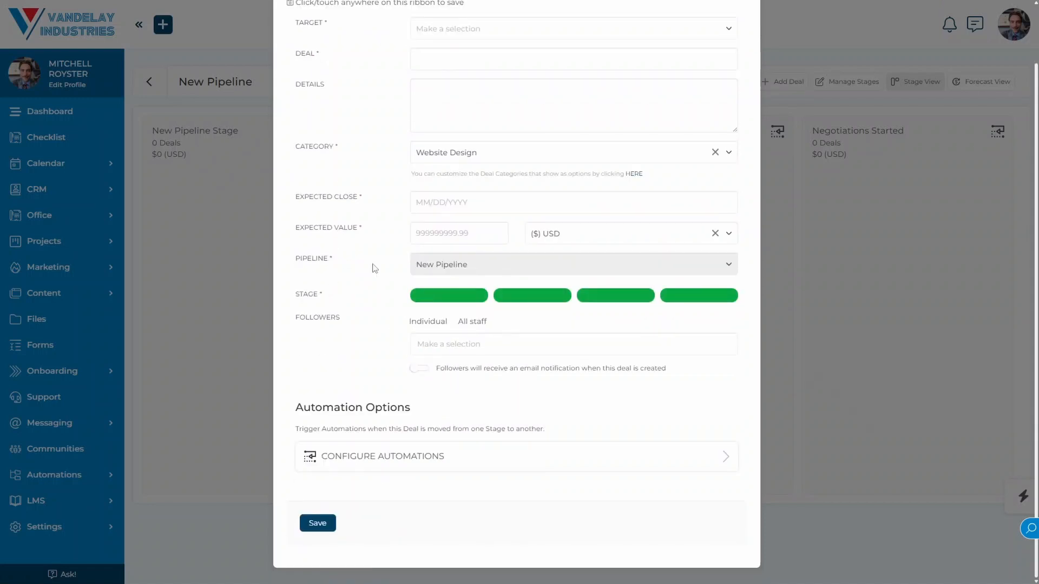
scroll(326, 317, "up", 1)
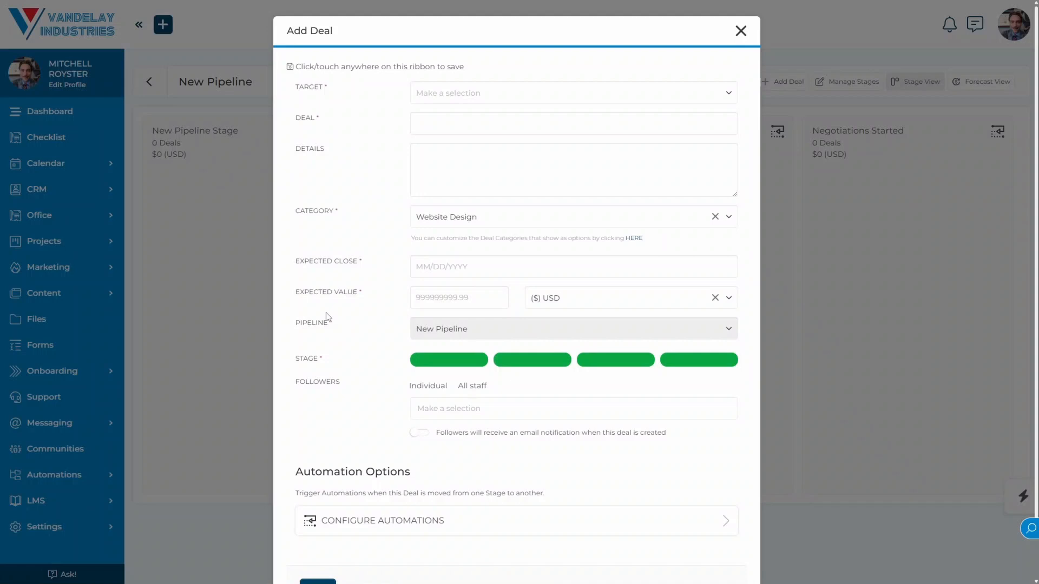
scroll(327, 316, "down", 1)
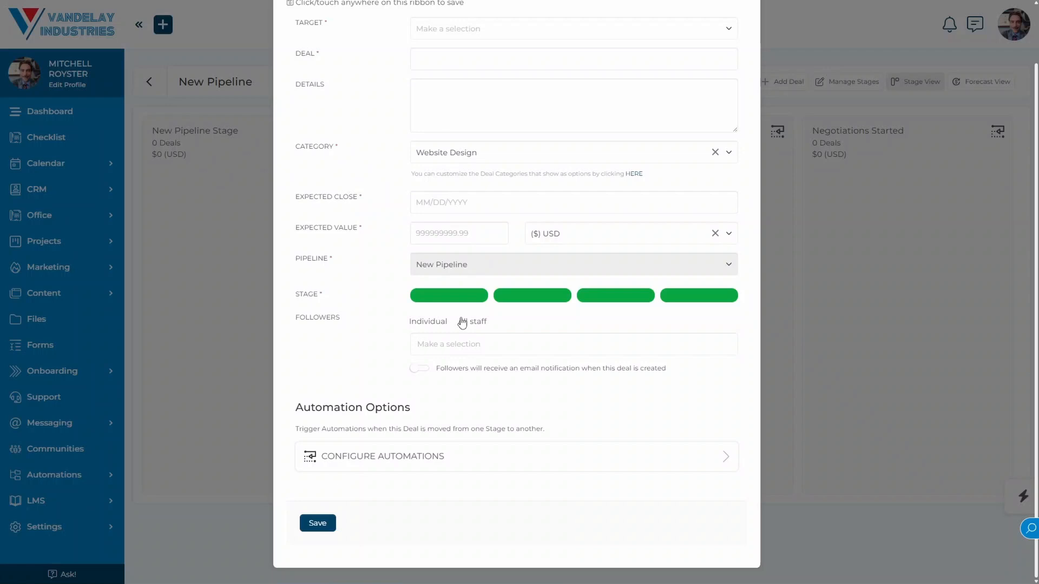
scroll(463, 323, "up", 2)
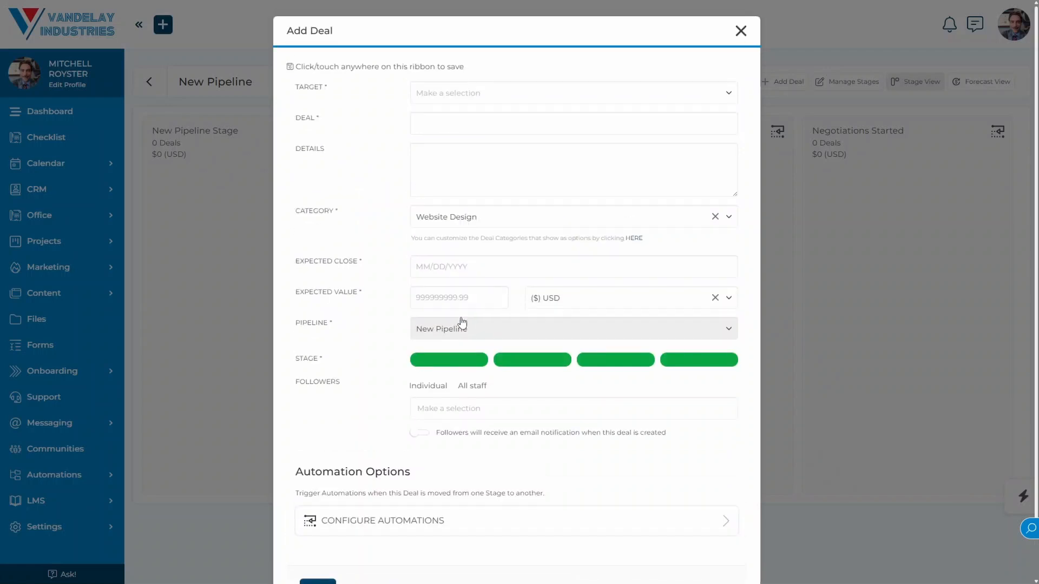
left_click(740, 31)
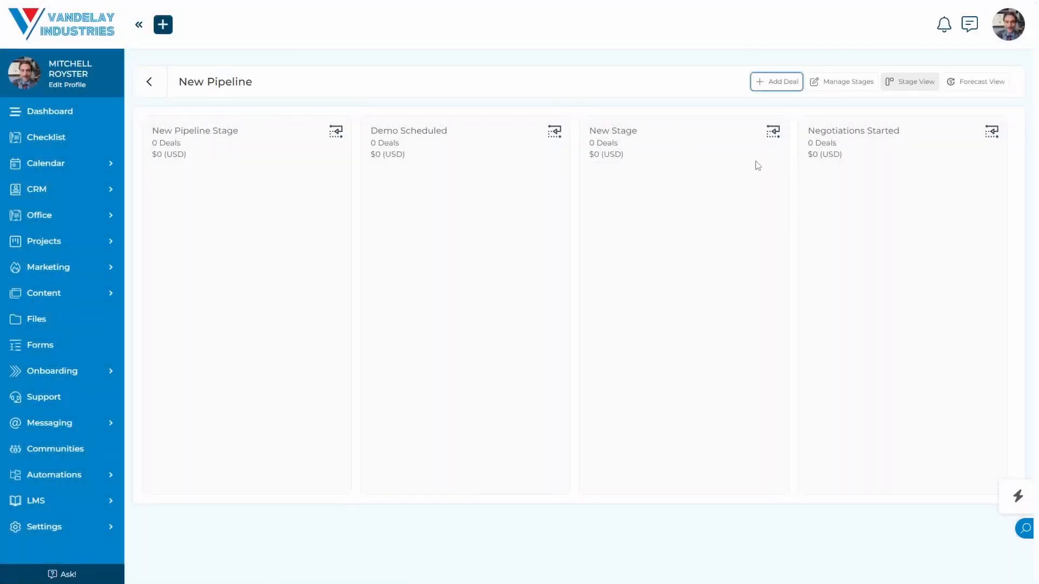
Step: Examine New Pipeline's monthly forecast across earlier and later months
left_click(991, 85)
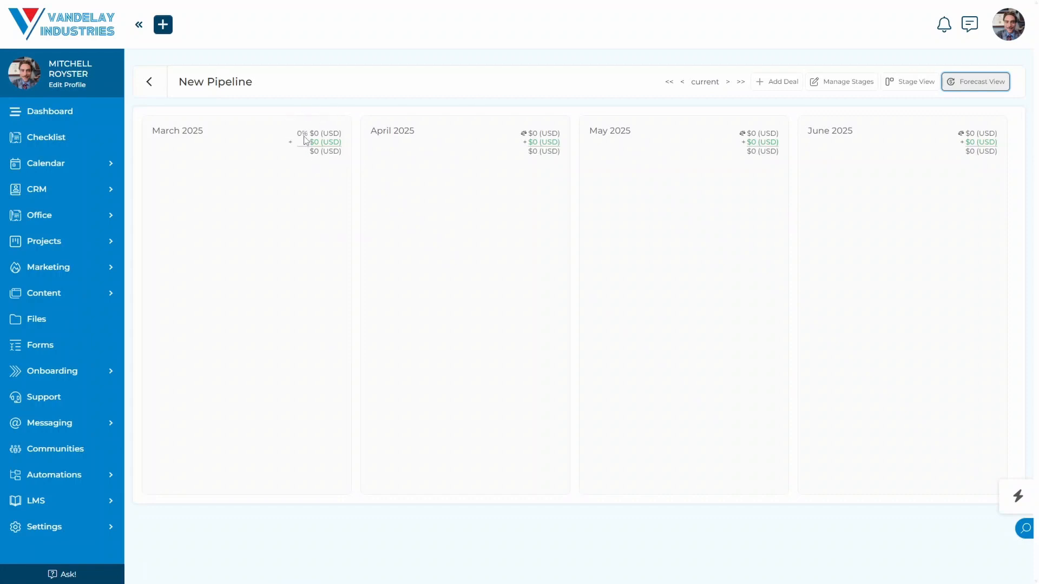
left_click(319, 225)
left_click(683, 83)
left_click(682, 82)
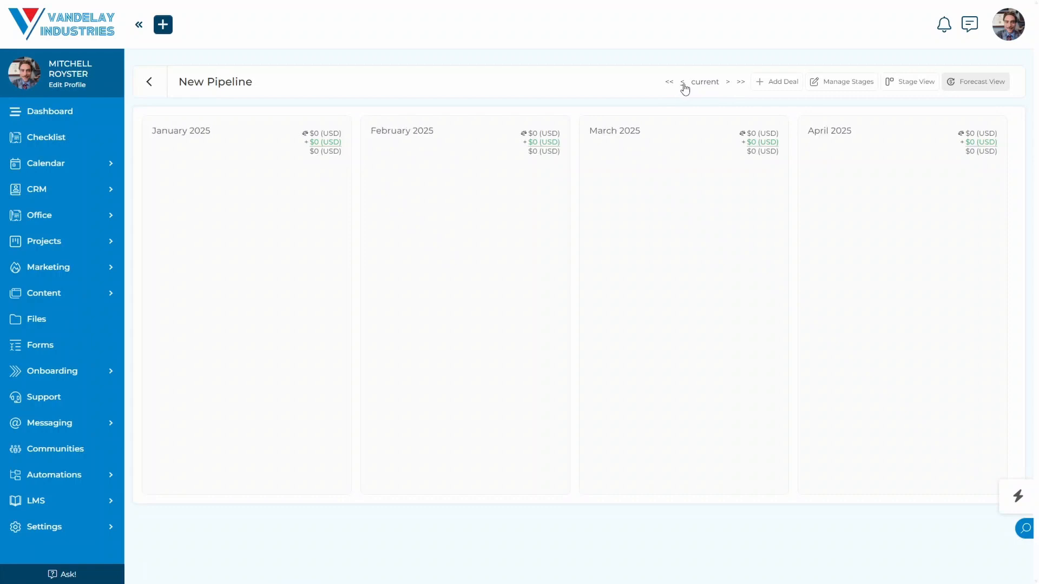
left_click(683, 83)
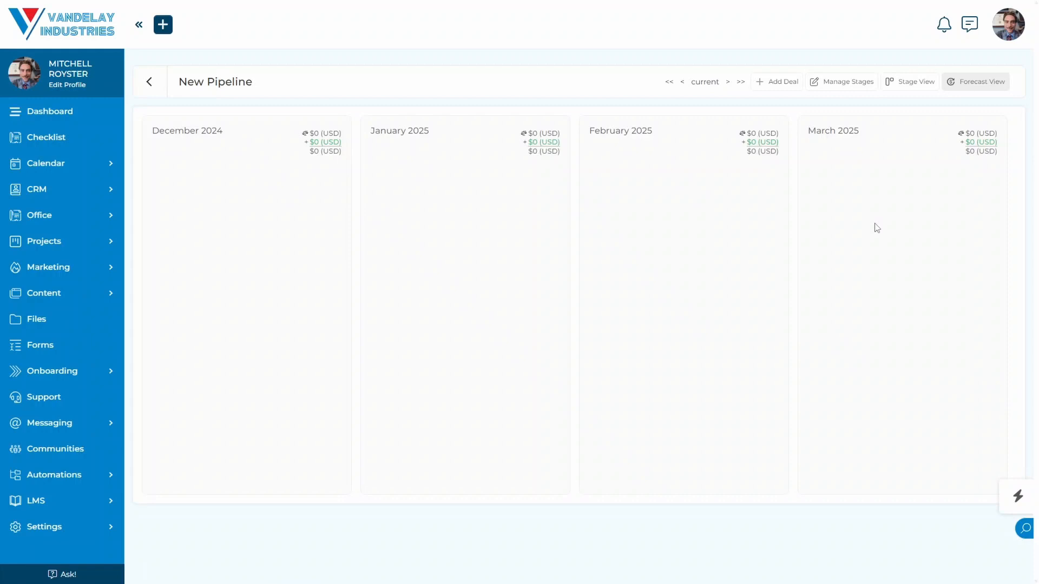
left_click(740, 85)
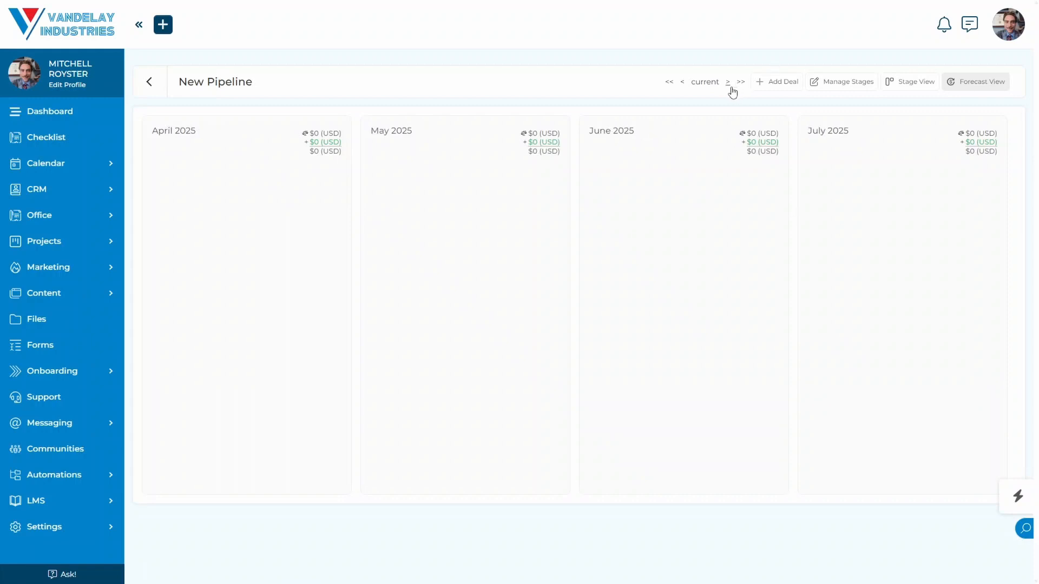
left_click(728, 86)
left_click(728, 86)
left_click(728, 86)
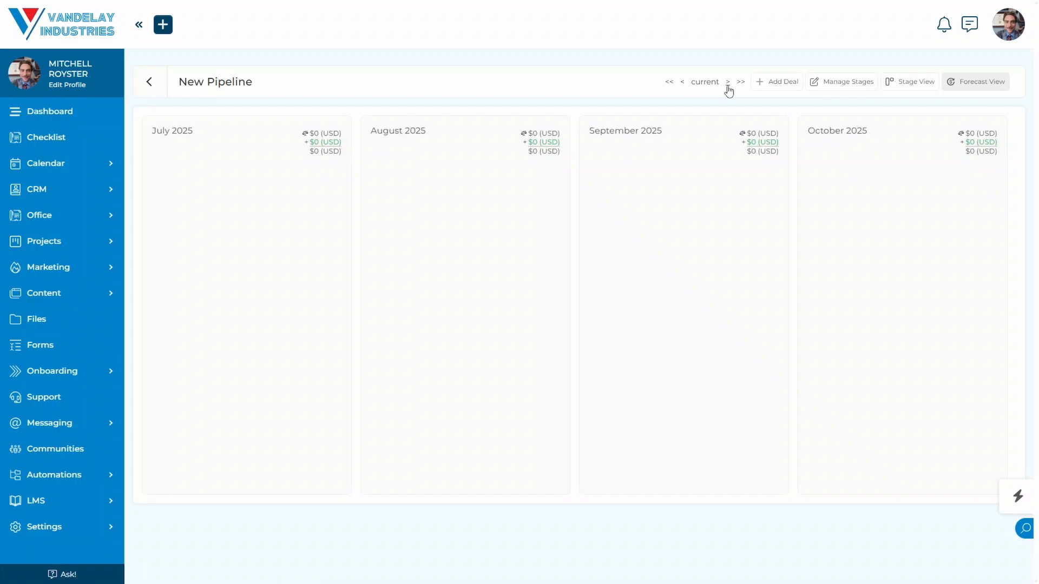
left_click(728, 86)
left_click(728, 85)
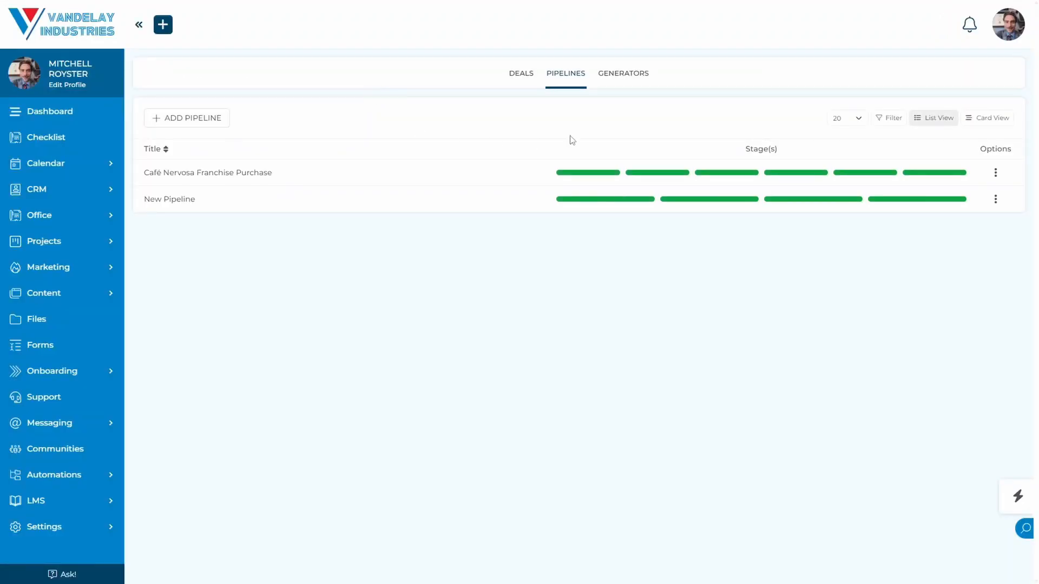
Step: Start a new deal generator with the reference title New Deal Generator
left_click(620, 81)
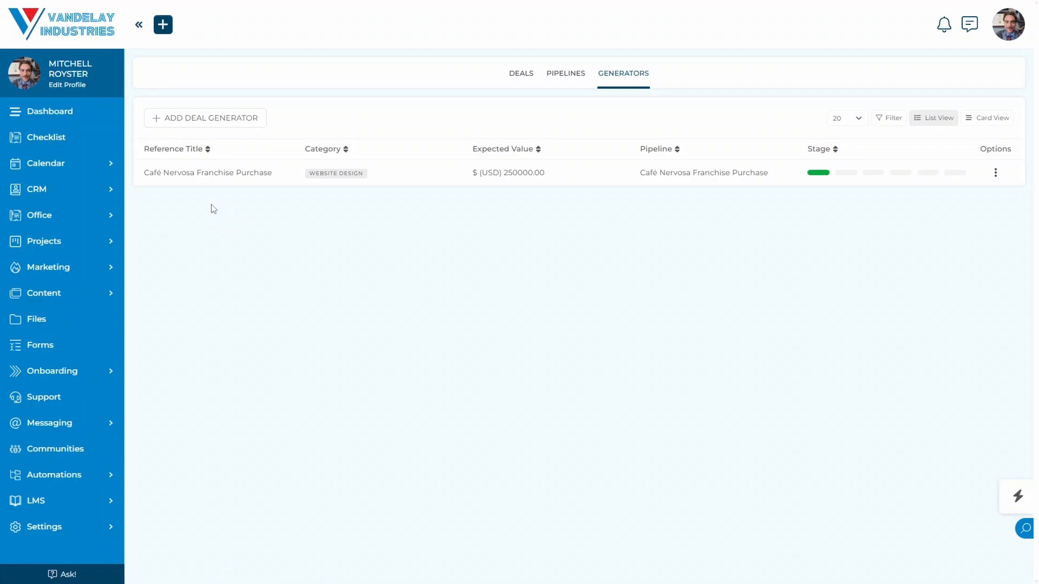
left_click(231, 119)
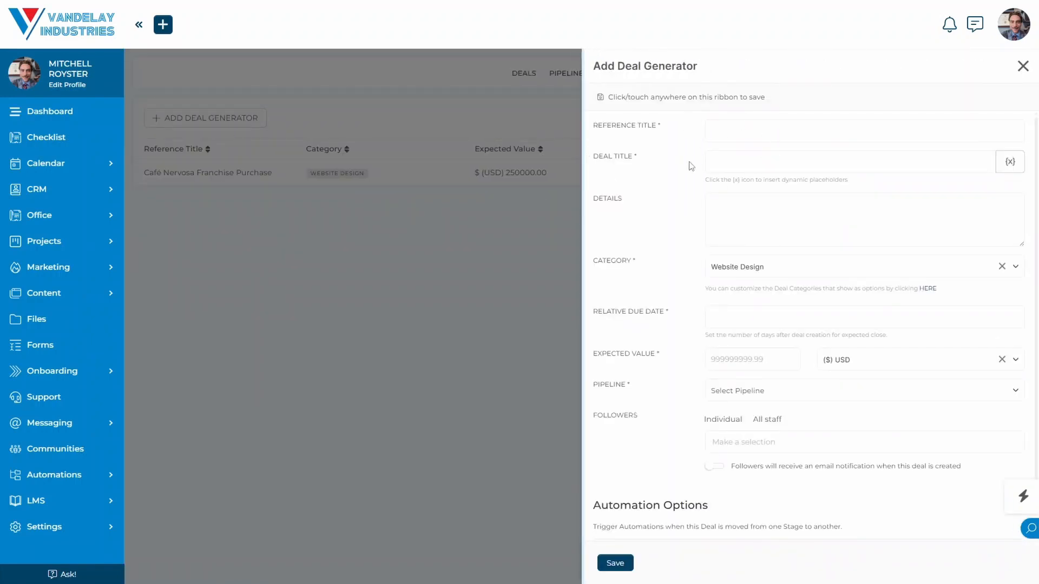
scroll(696, 227, "down", 1)
scroll(695, 227, "up", 1)
scroll(714, 262, "down", 1)
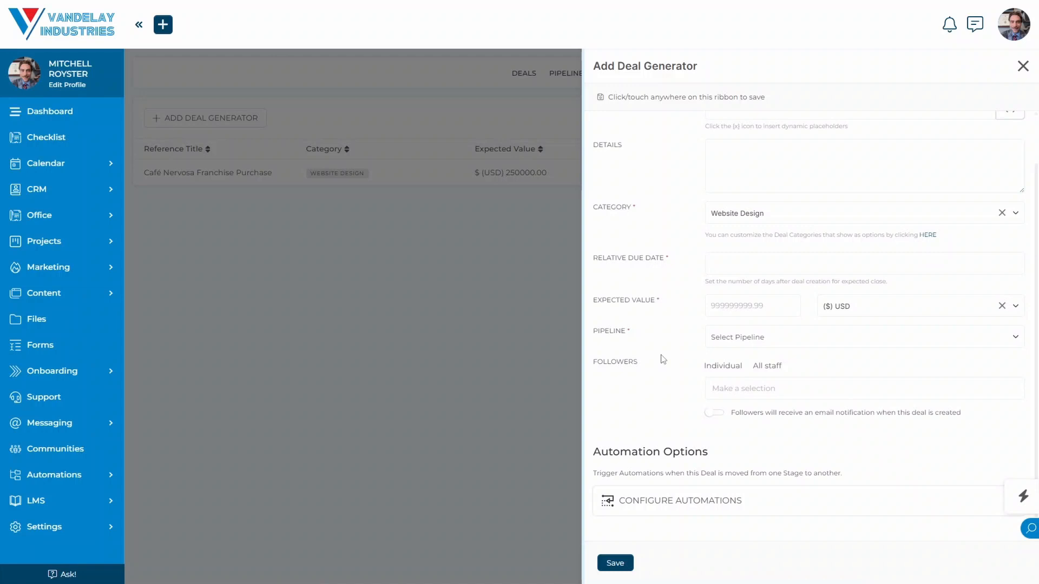
scroll(663, 359, "up", 1)
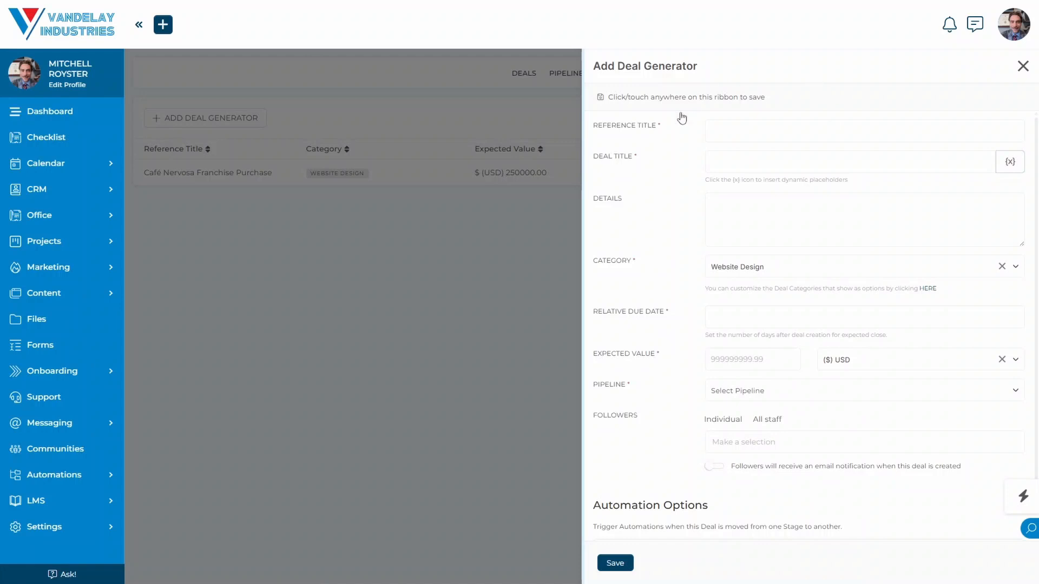
left_click(730, 133)
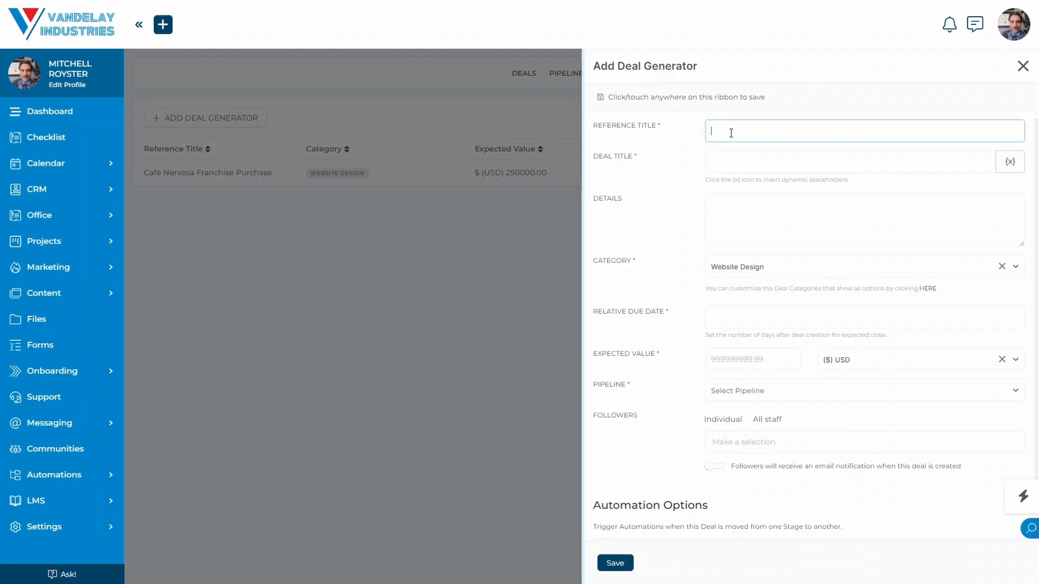
type("New Deal ")
type("F")
type("Generator")
left_click(925, 184)
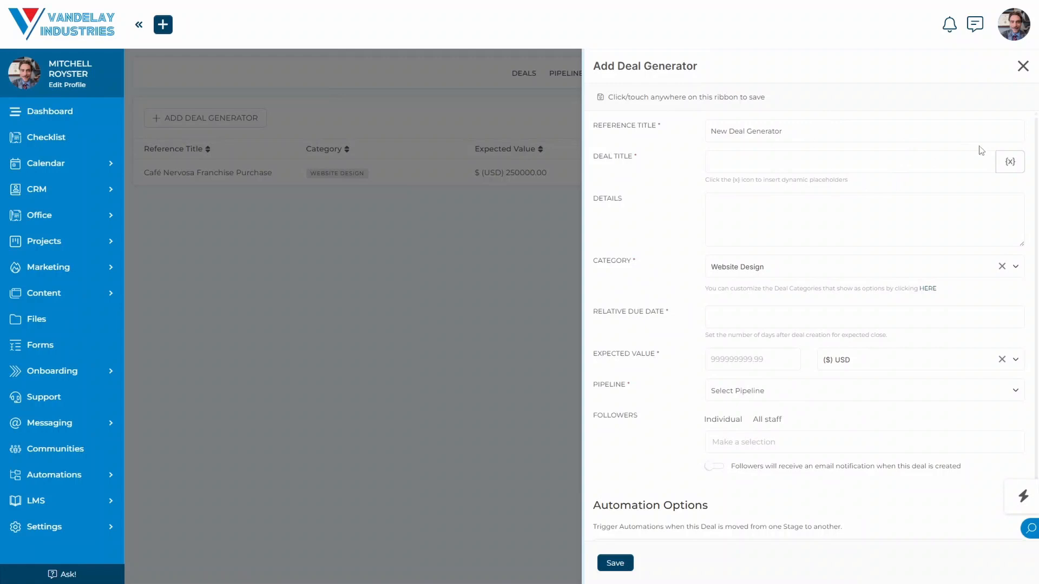
Step: Set the deal title to "New Deal | Generated For:" followed by the public company name placeholder crmCompanyName
left_click(840, 162)
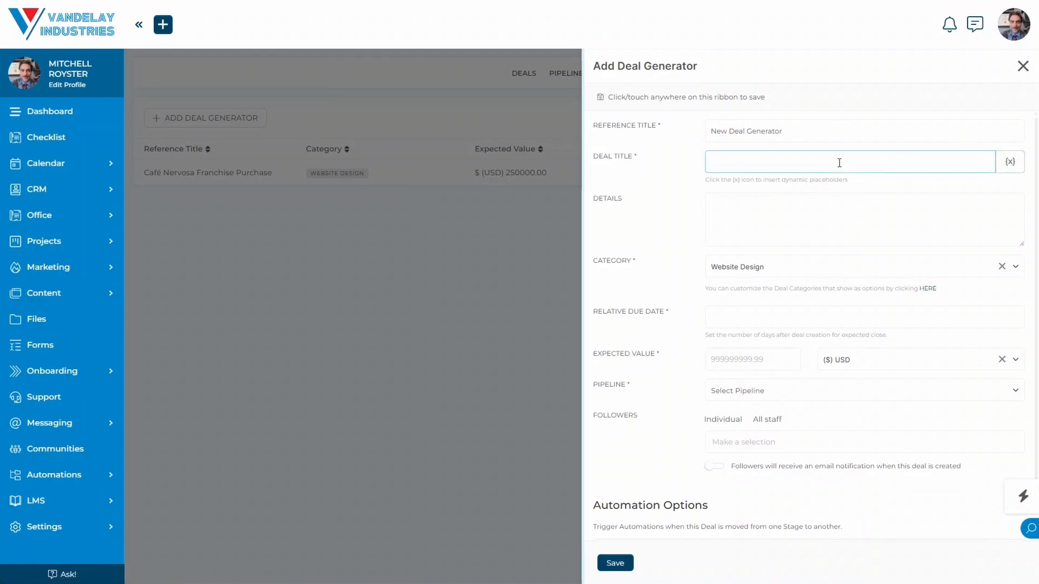
type("New Deal | Generated For:")
left_click(1009, 162)
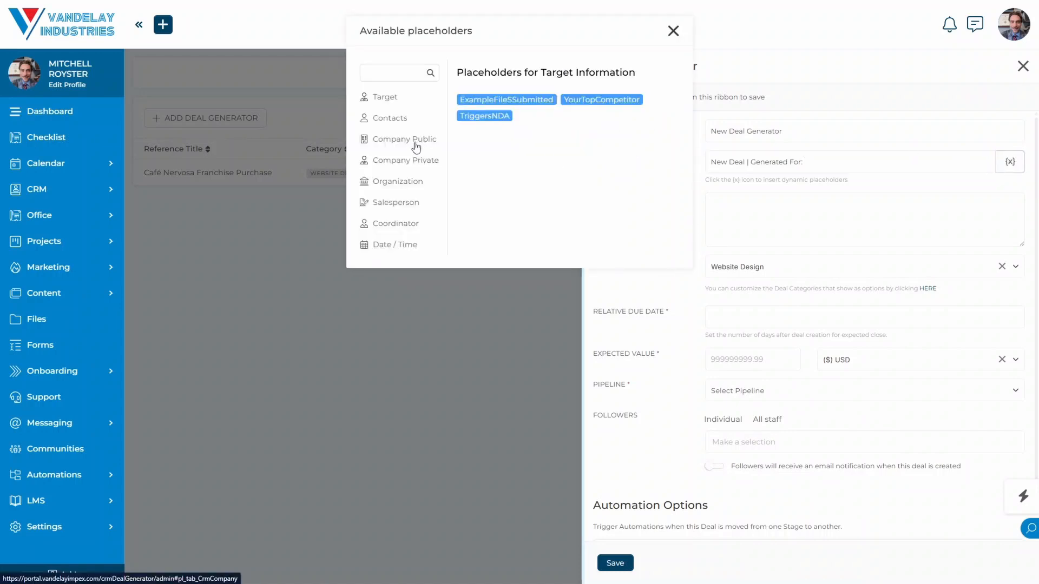
left_click(416, 143)
left_click(505, 101)
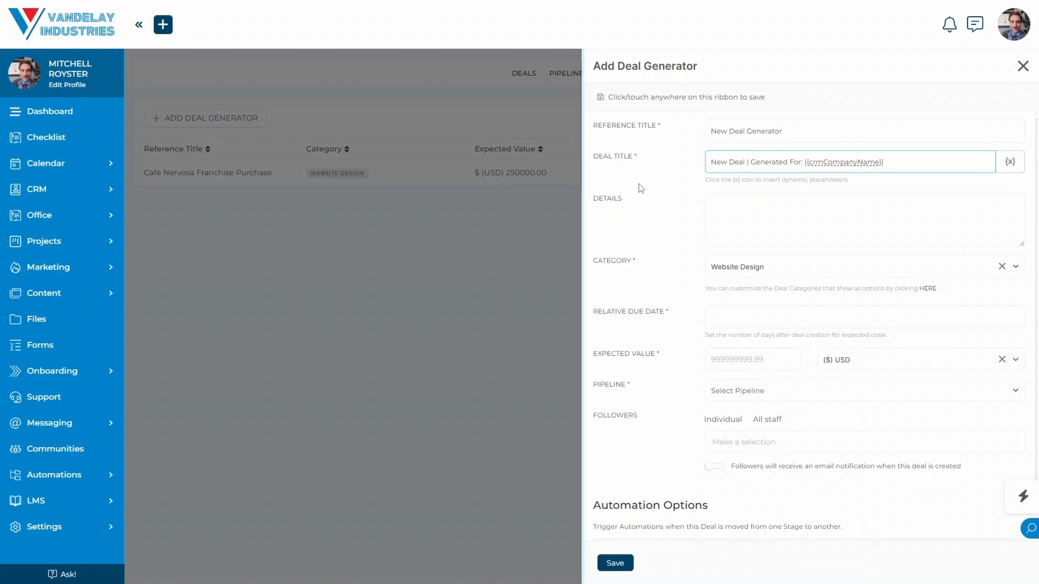
Step: Append "| Date Generated:" and the currentDateMDYS placeholder to the deal title
type("| Date Generated:")
left_click(1009, 161)
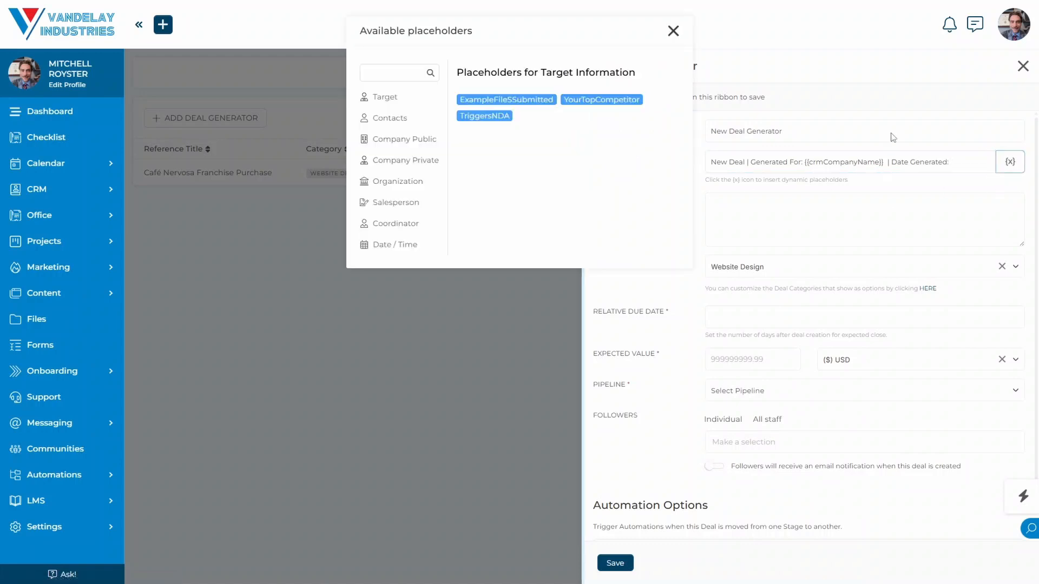
left_click(402, 248)
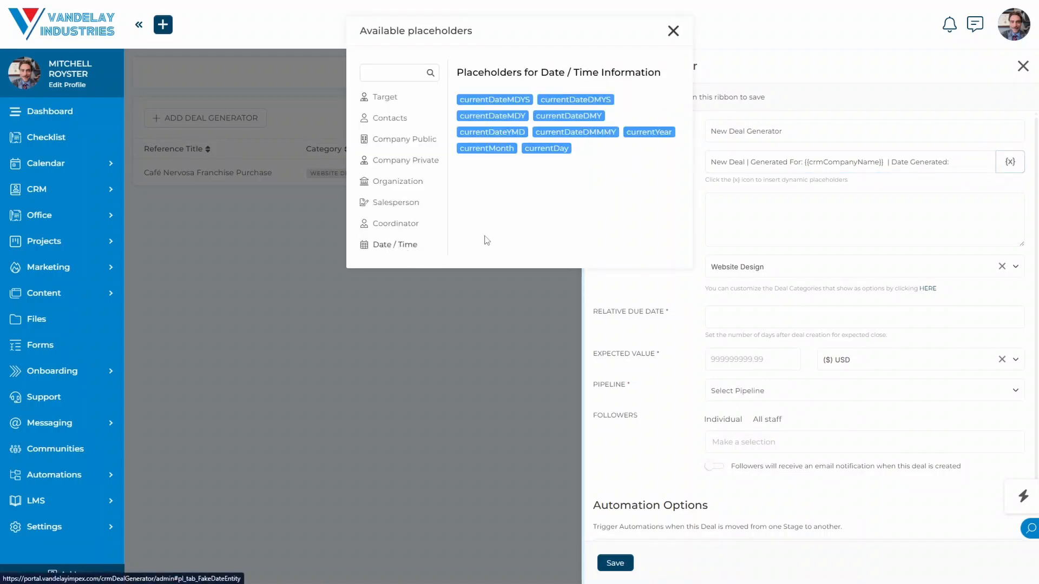
left_click(502, 101)
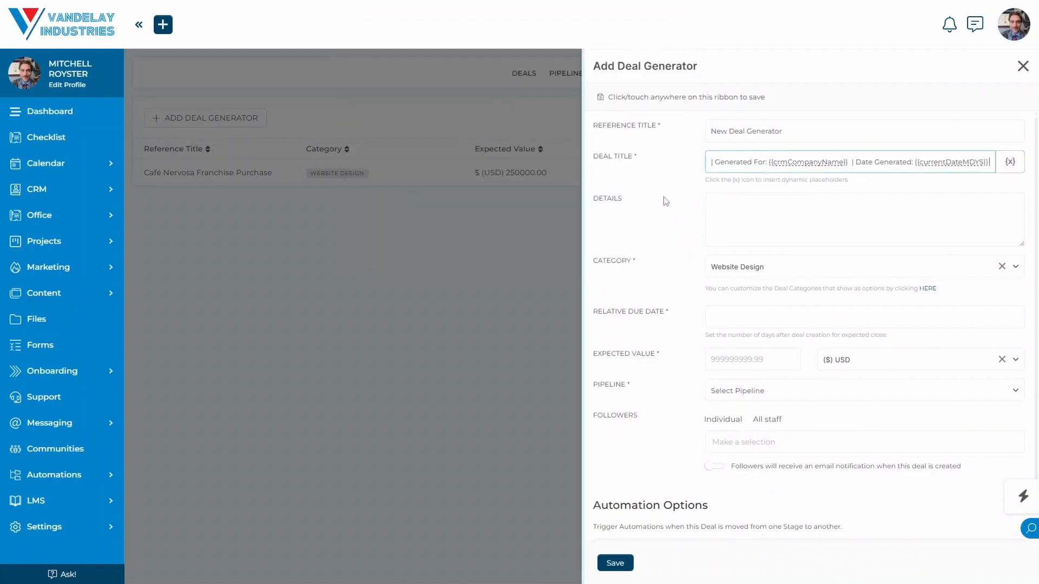
Step: Enter the details "This is a new set of details for this deal!" and choose Logo Design as the category
left_click(773, 230)
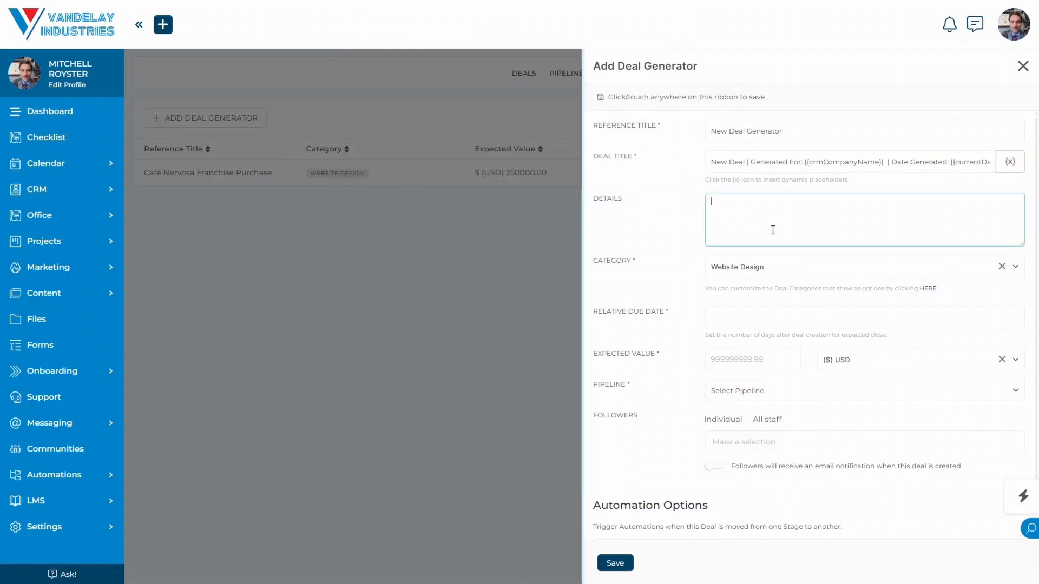
type("This is a new set of details for this deal!")
left_click(664, 224)
left_click(739, 273)
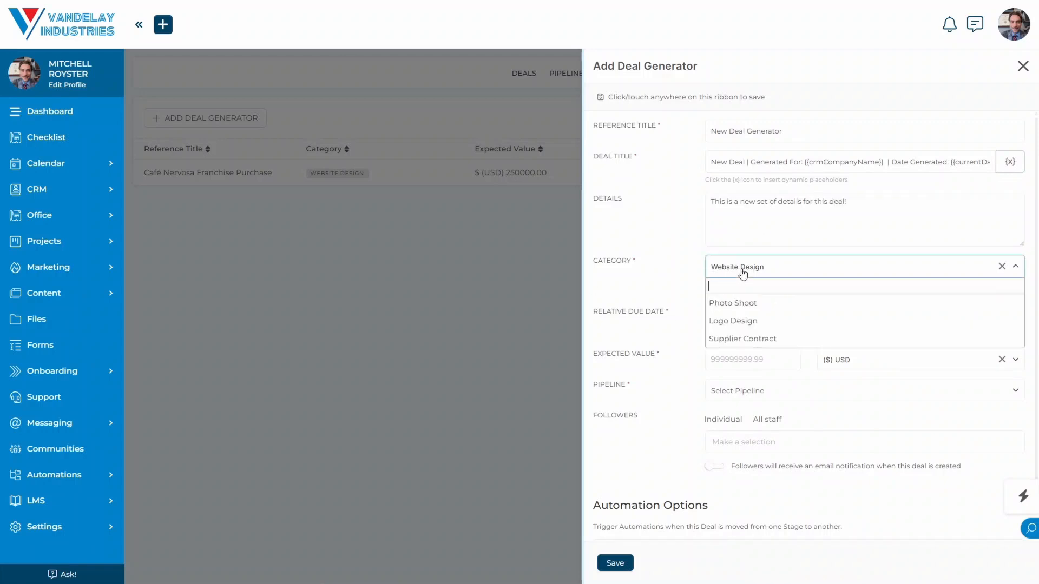
left_click(746, 327)
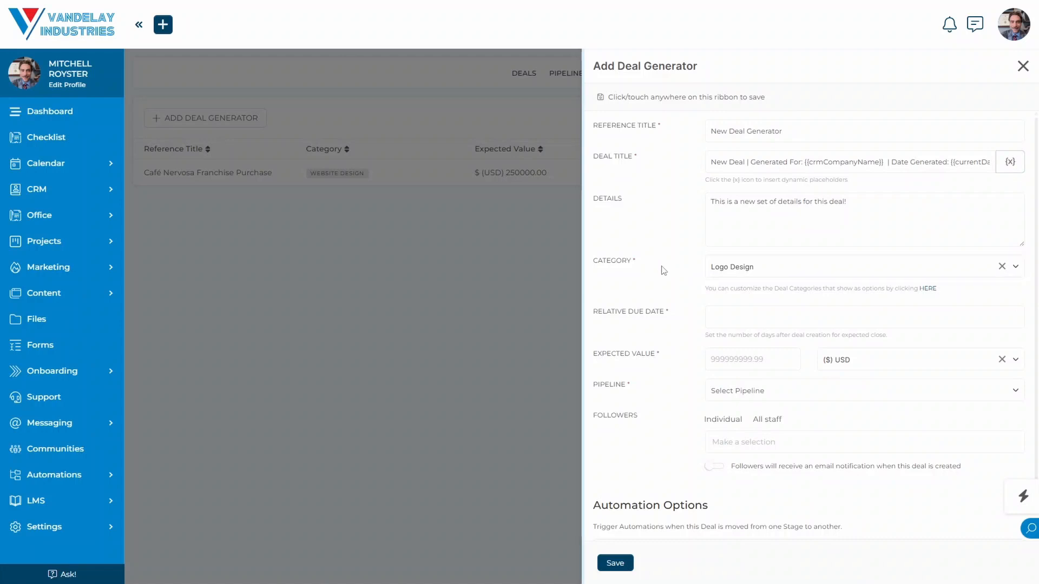
Step: Set the deal generator's relative due date to 30 days and its expected value to 150 USD
left_click(772, 319)
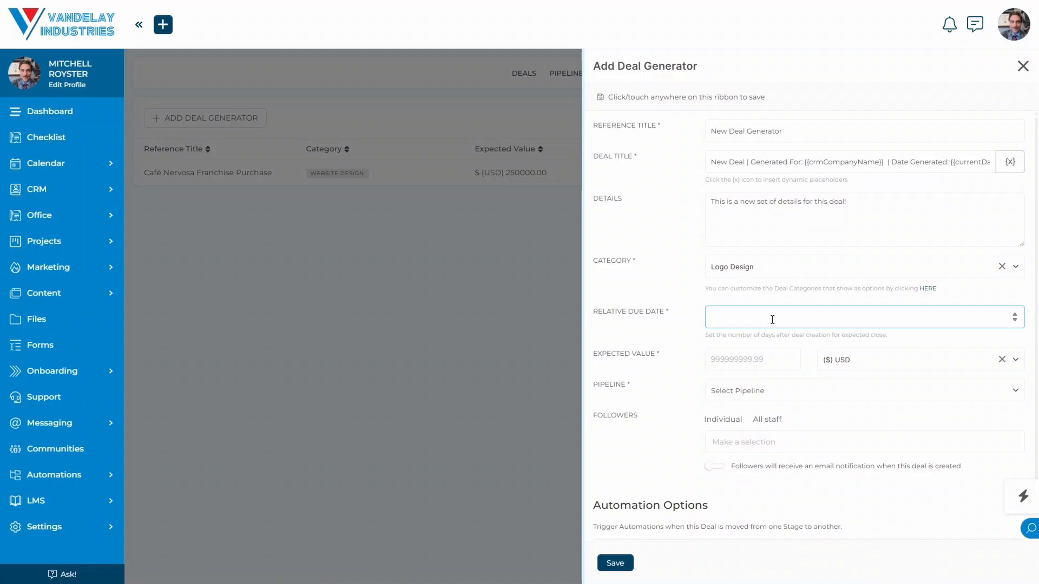
scroll(772, 320, "down", 1)
type("30")
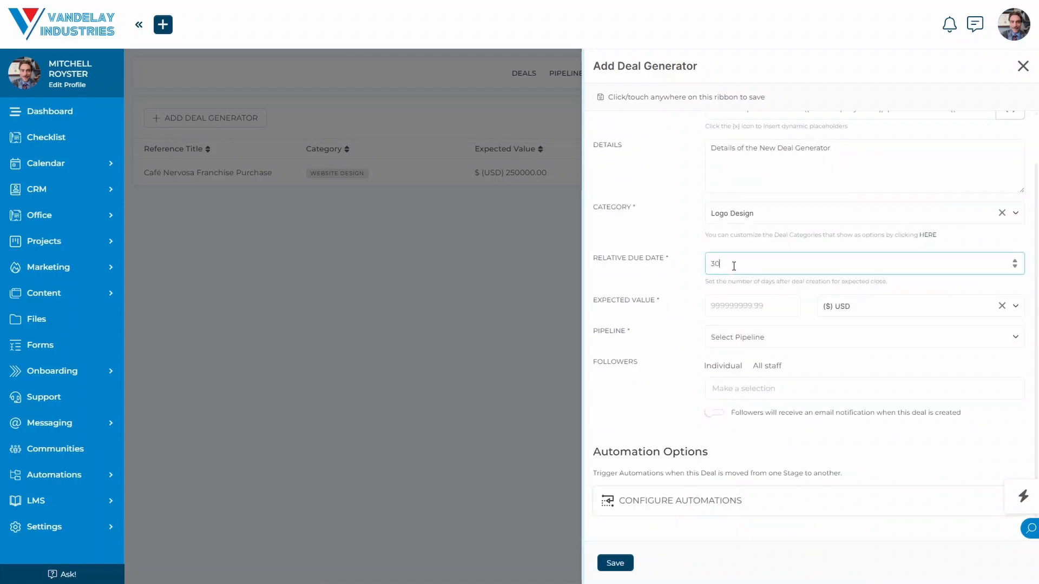
left_click(639, 234)
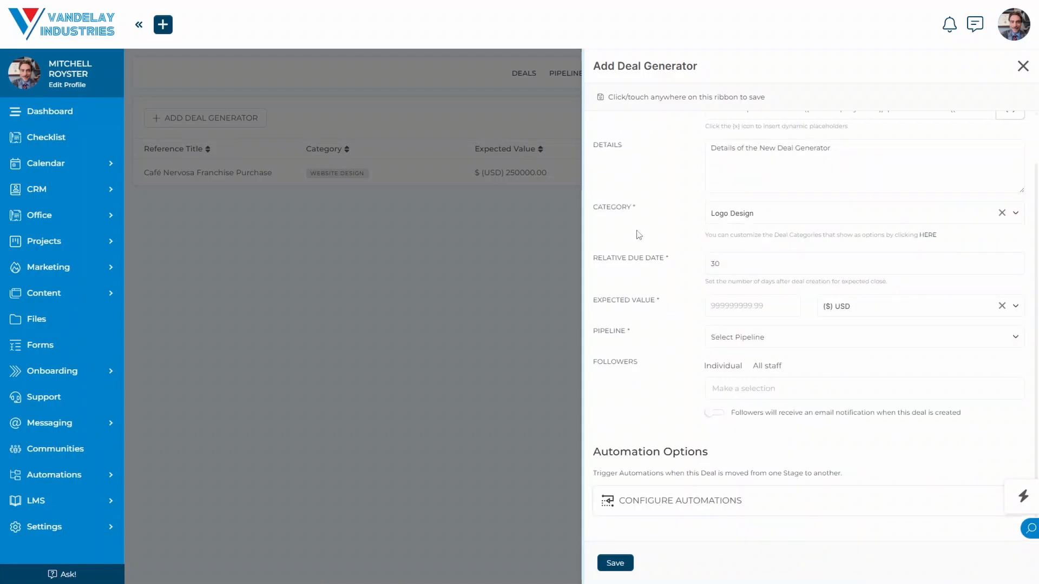
left_click(723, 306)
type("15")
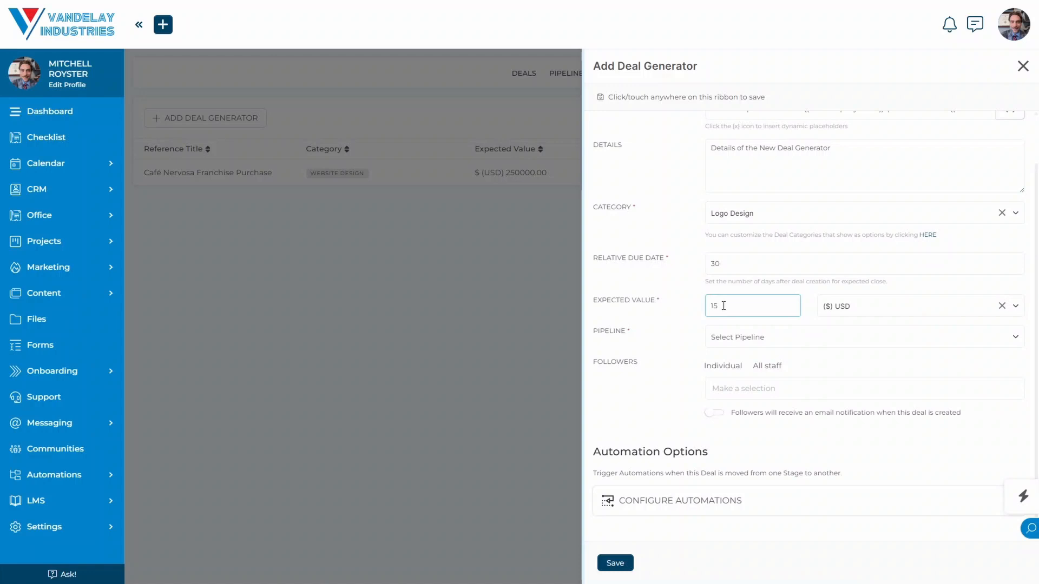
type("0")
left_click(661, 281)
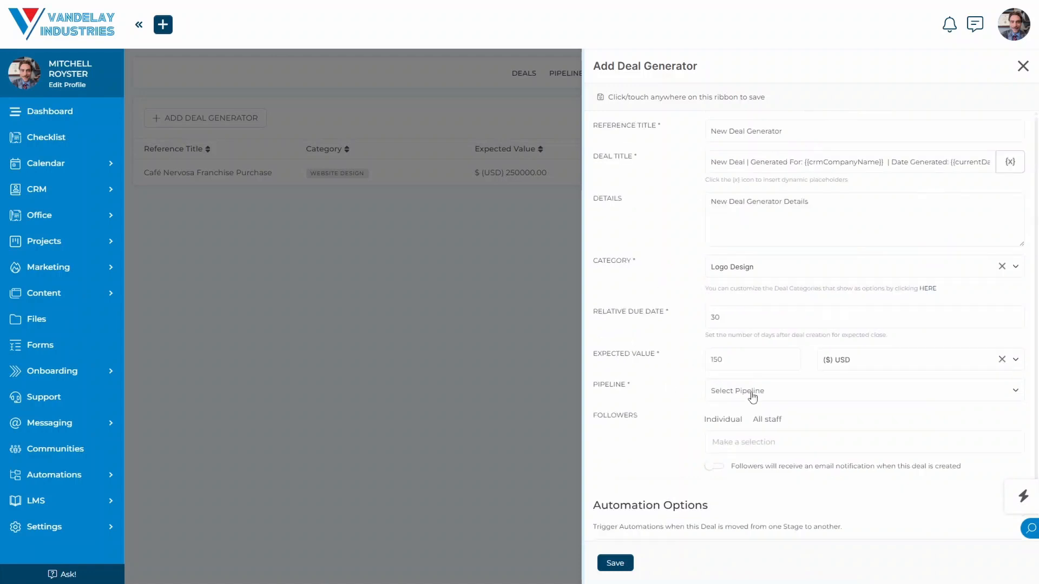
Step: Assign the generator to New Pipeline at its first stage and save it
left_click(750, 395)
left_click(744, 443)
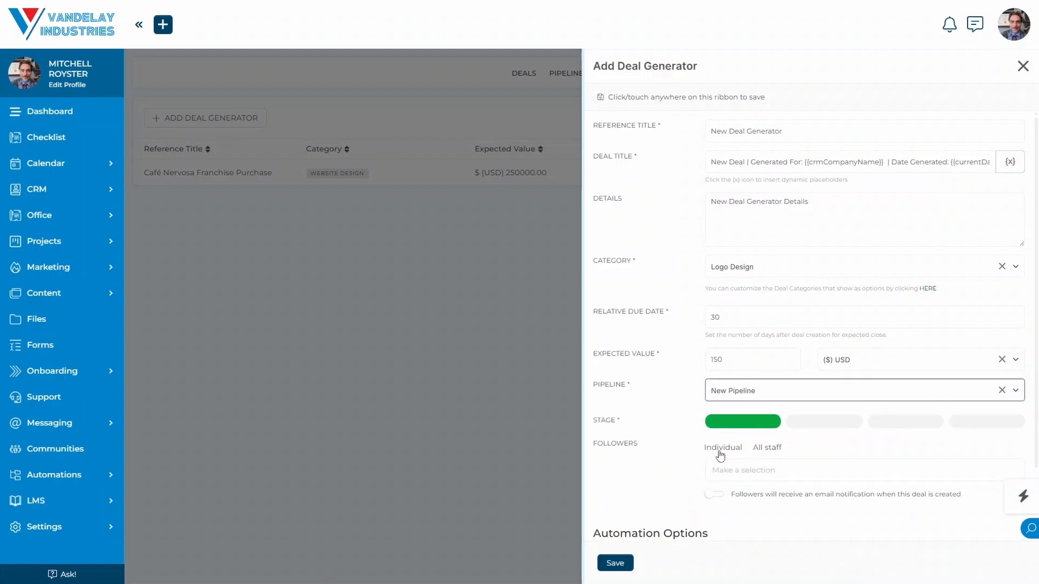
scroll(727, 460, "down", 2)
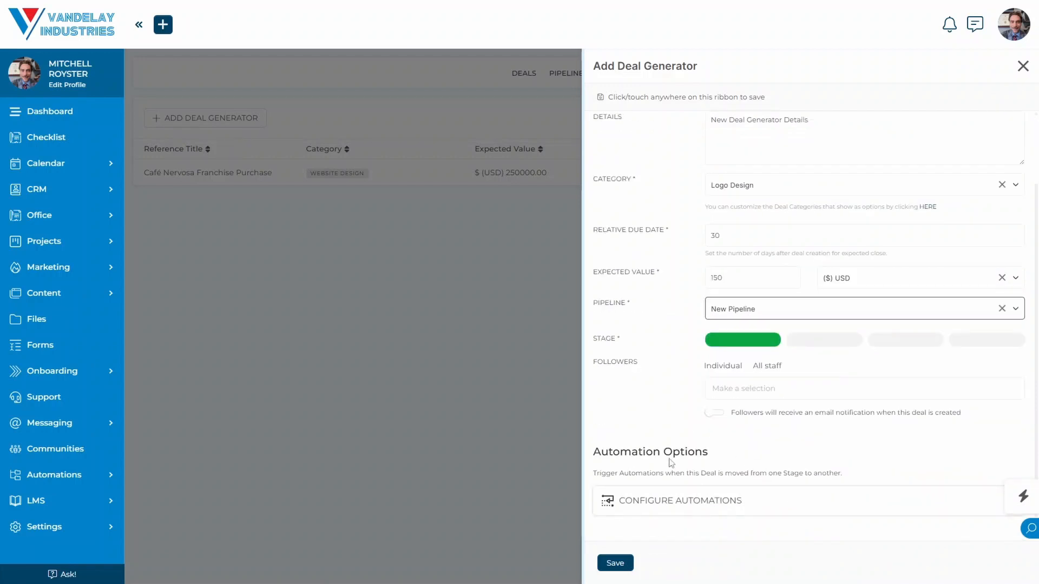
left_click(613, 564)
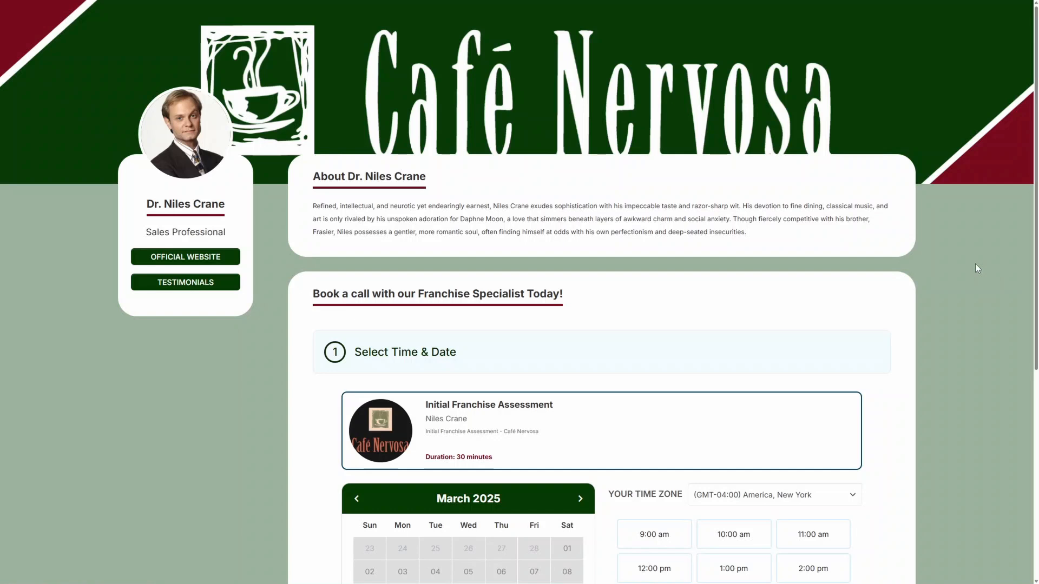
Step: On the Café Nervosa booking page, choose the 9:00 am slot for the Initial Franchise Assessment and continue to the contact details
scroll(975, 264, "down", 2)
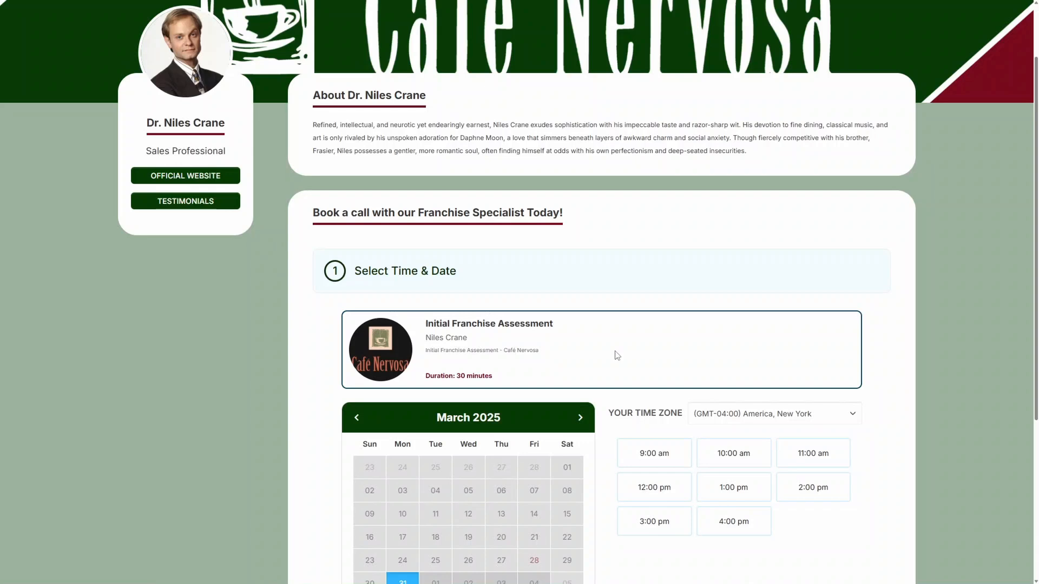
scroll(617, 356, "down", 2)
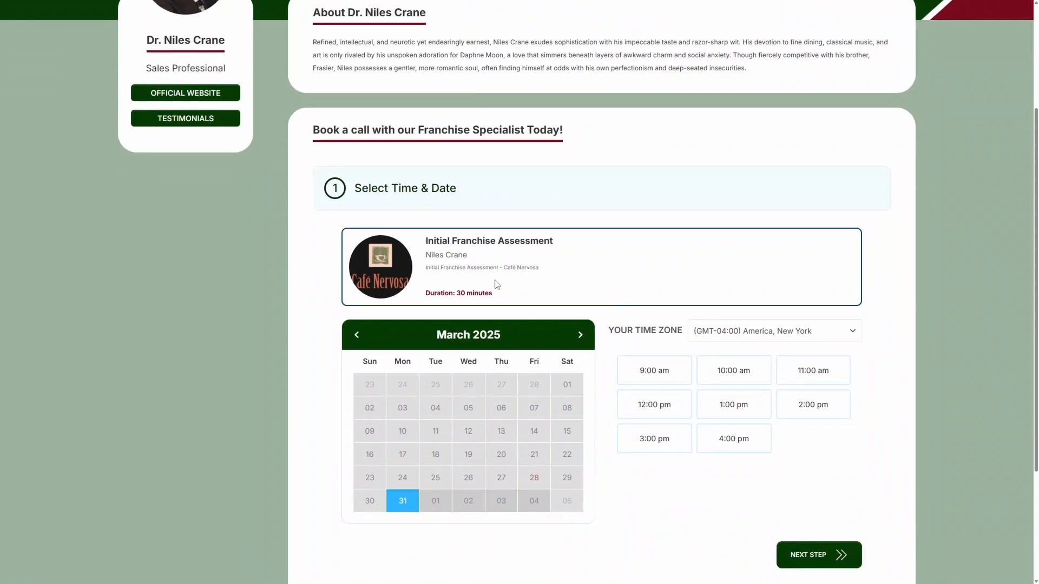
left_click(661, 369)
left_click(808, 566)
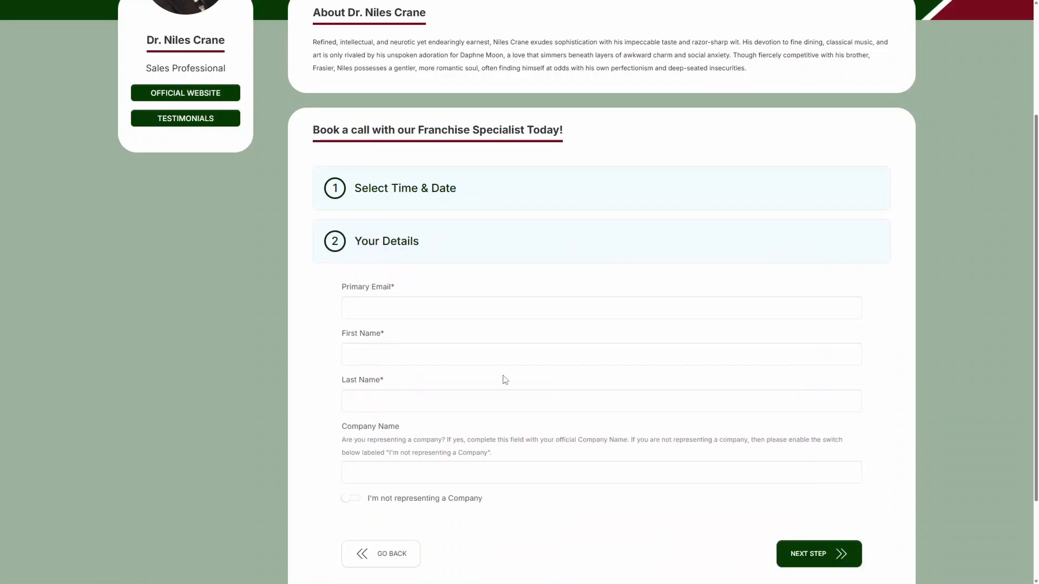
Step: Fill in the contact's primary email, first name and last name on the booking form
left_click(373, 309)
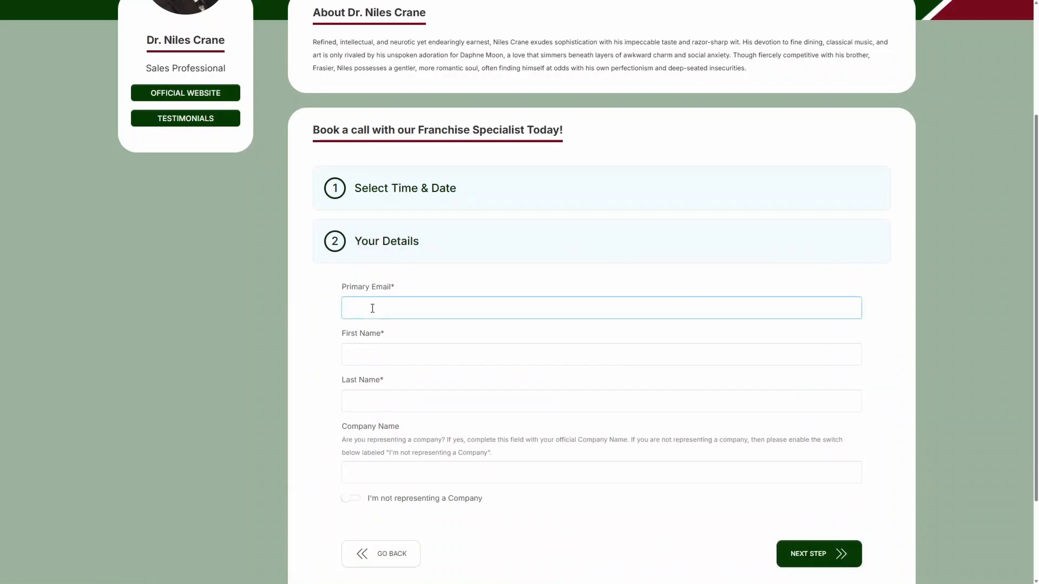
type("exampleemail@example.com")
key("BackSpace")
key("BackSpace")
type("om")
key("Tab")
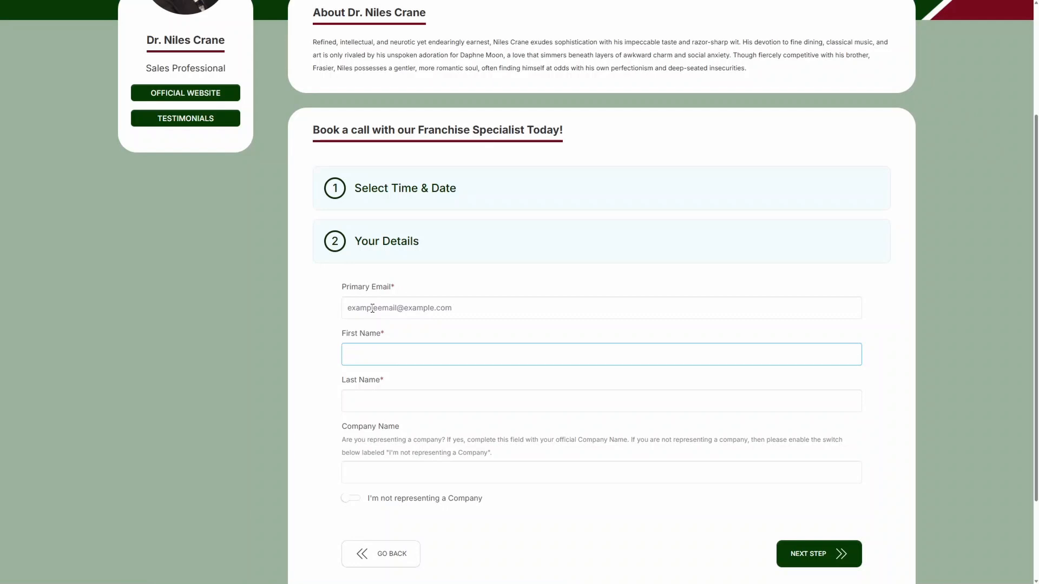
type("New")
key("Tab")
type("Opportunit")
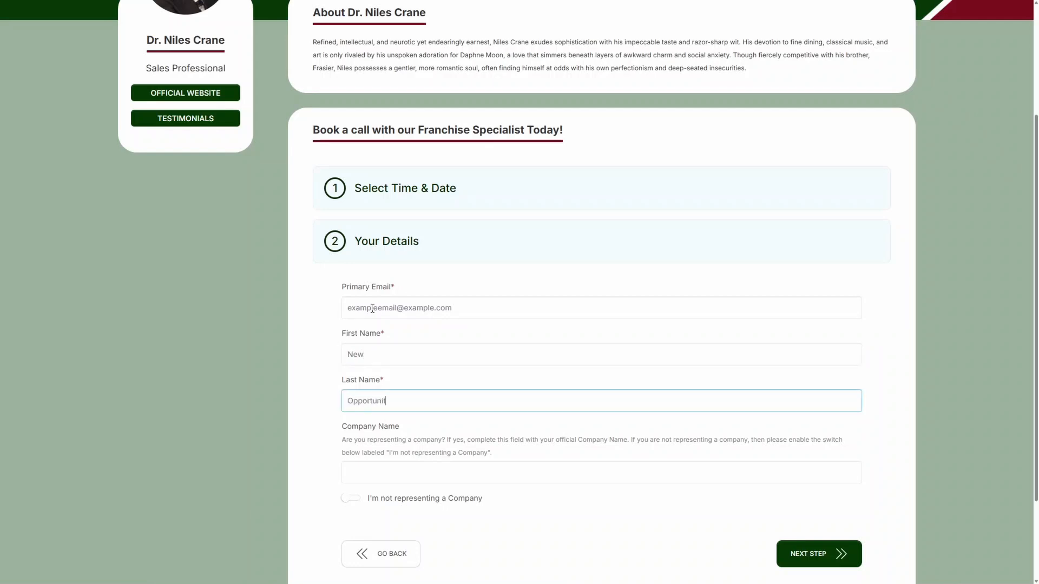
type("y")
key("Tab")
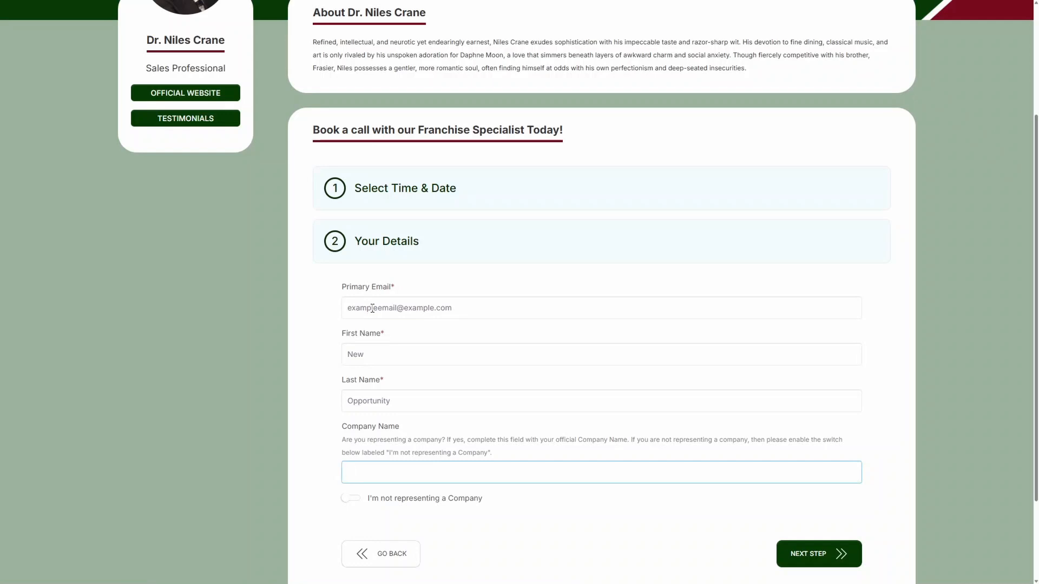
Step: Enter New Opportunity LLC as the company name and proceed to the booking confirmation
type("New Opportunity LLC")
scroll(372, 308, "down", 2)
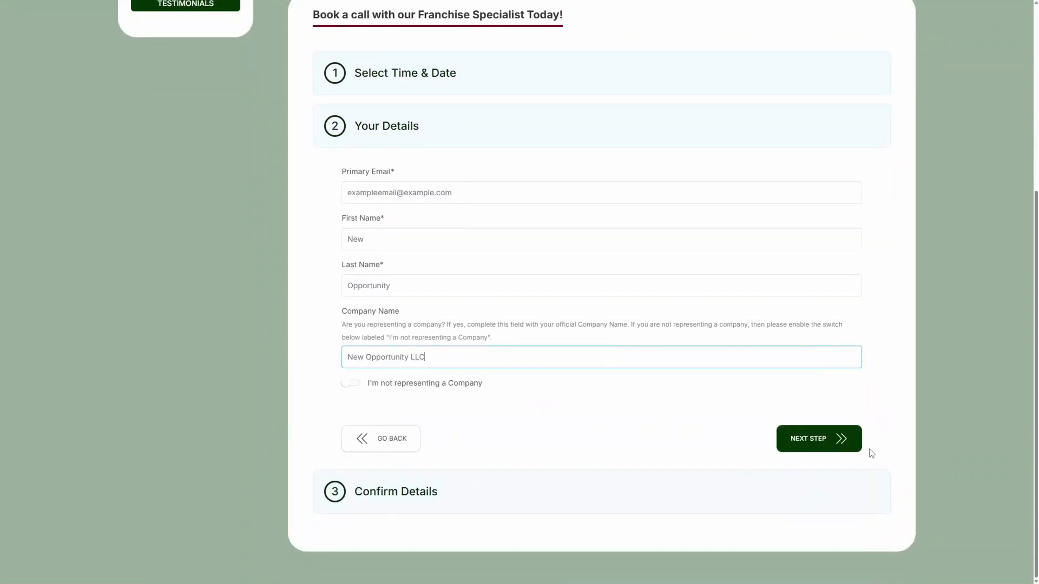
left_click(823, 443)
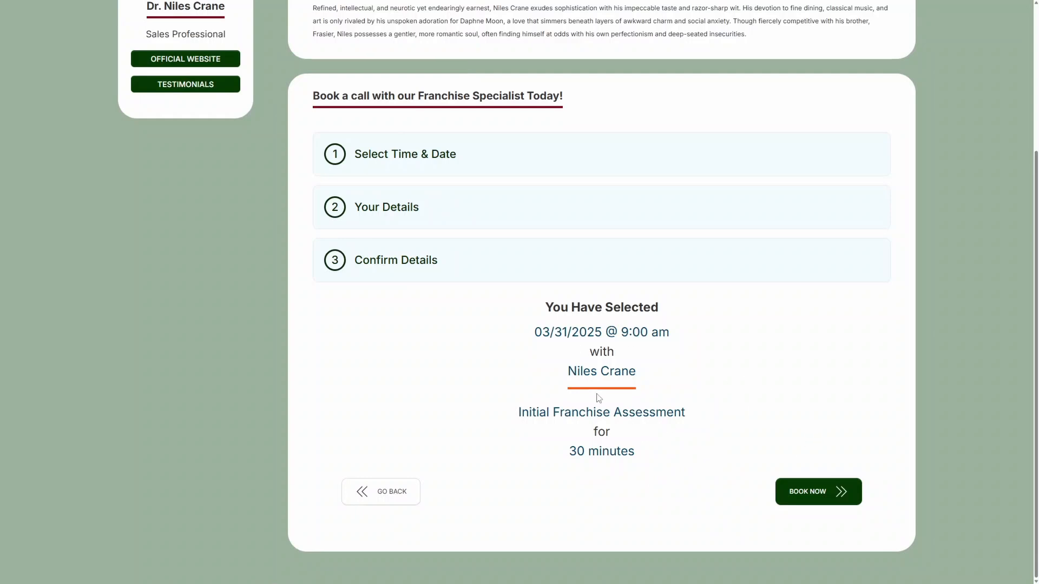
Step: Review the assigned staff member, appointment type and duration, and book the appointment
left_click_drag(568, 373, 633, 372)
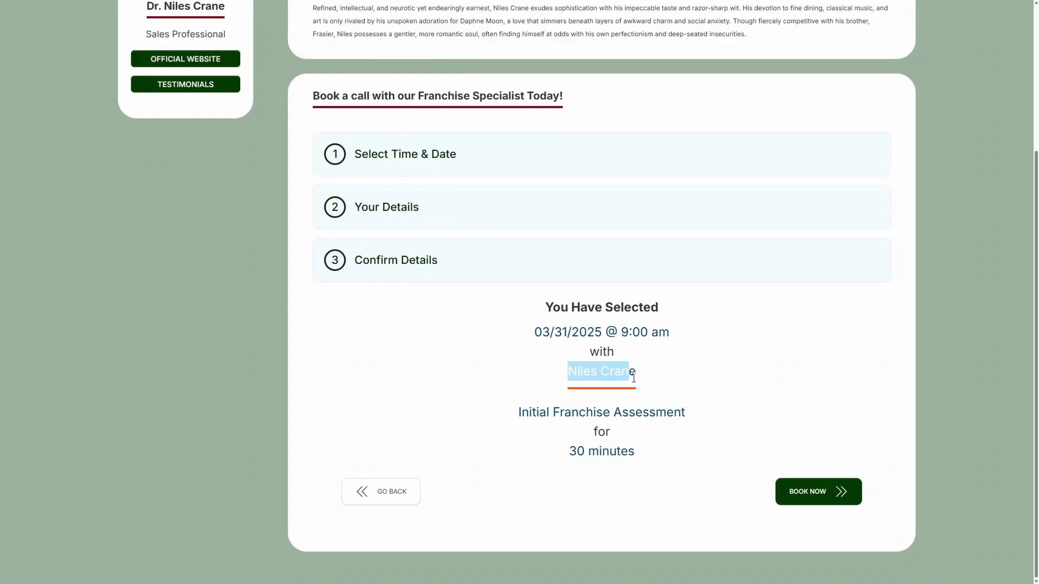
left_click(670, 382)
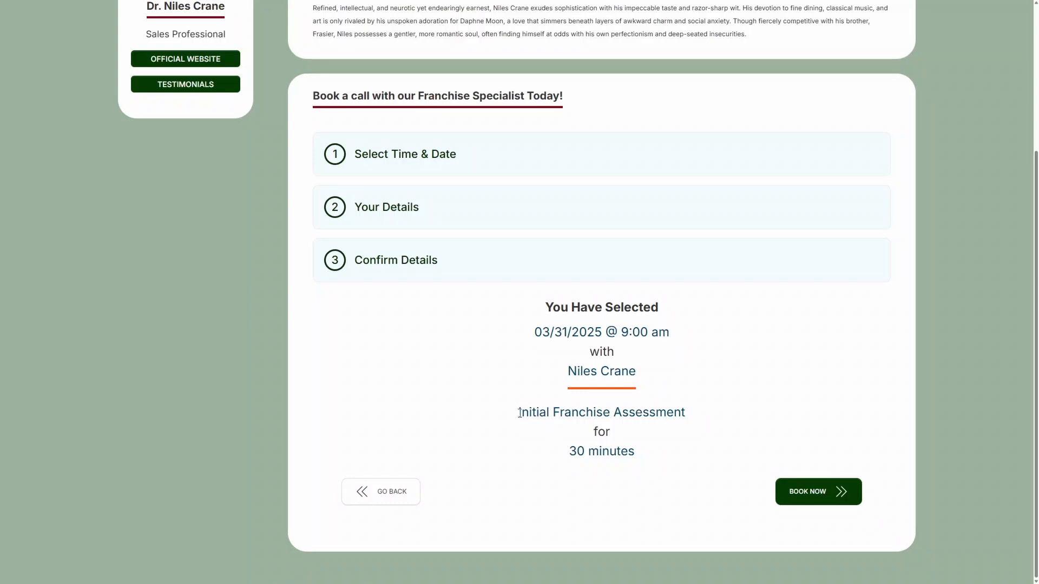
left_click_drag(517, 409, 641, 441)
left_click(673, 437)
left_click(813, 493)
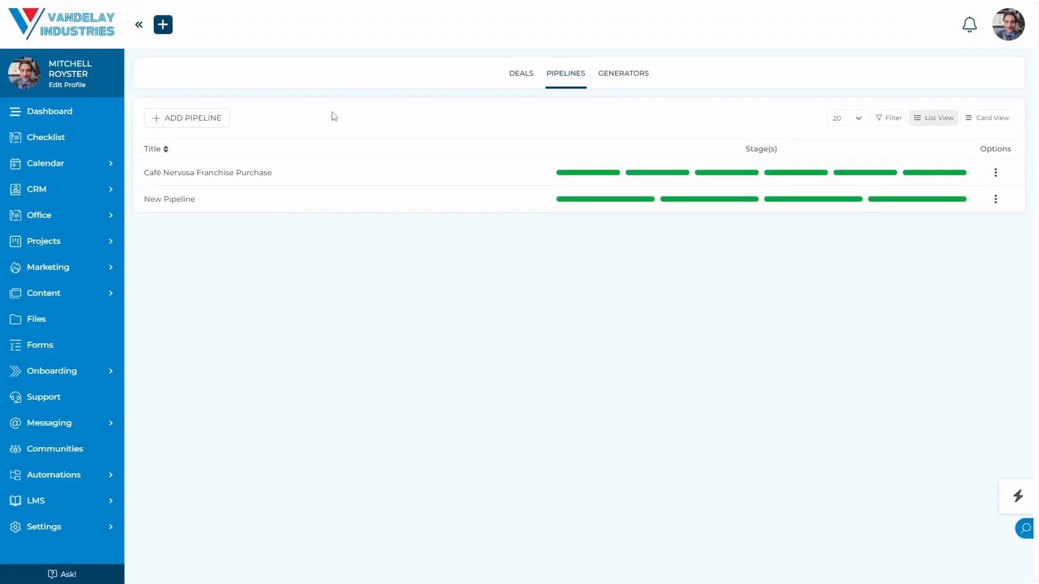
Step: Delete Newest Deal from the Initial Assessment stage of the Café Nervosa Franchise Purchase pipeline
left_click(319, 181)
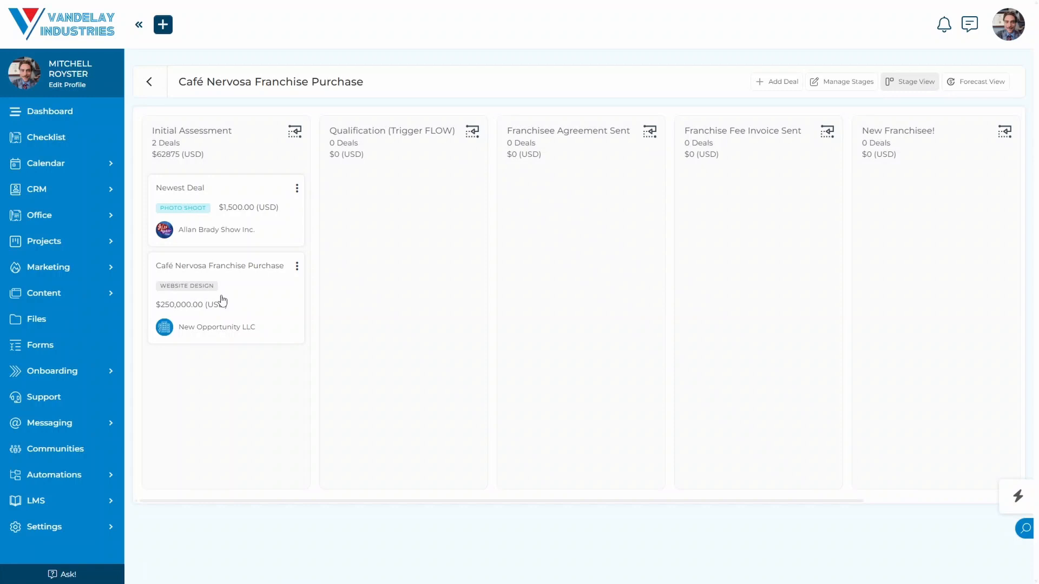
left_click(297, 189)
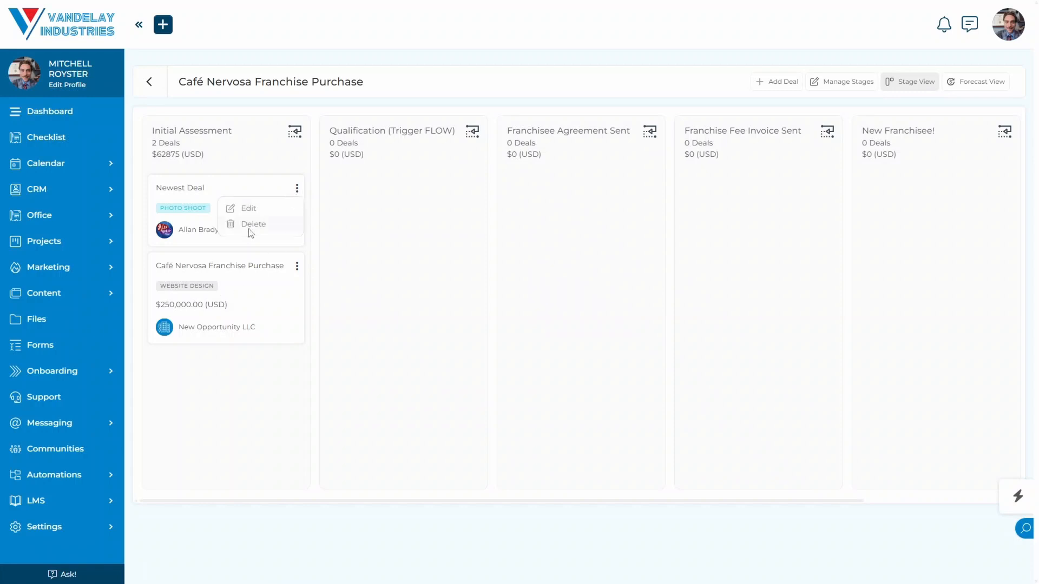
left_click(250, 230)
left_click(476, 347)
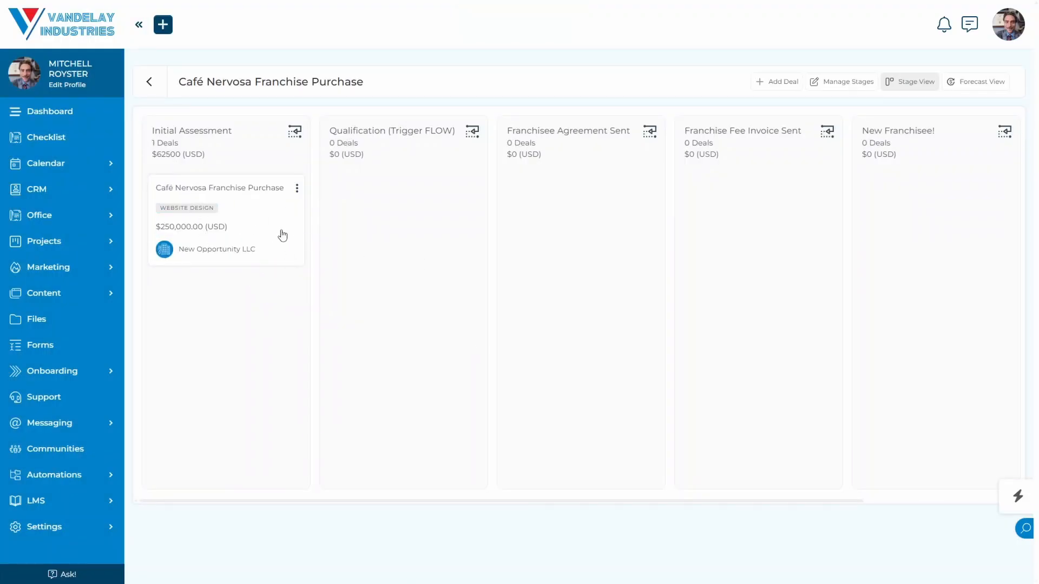
Step: Examine the automation options for deals moved into or out of the Qualification (Trigger FLOW) stage
left_click_drag(246, 225, 221, 220)
left_click(472, 131)
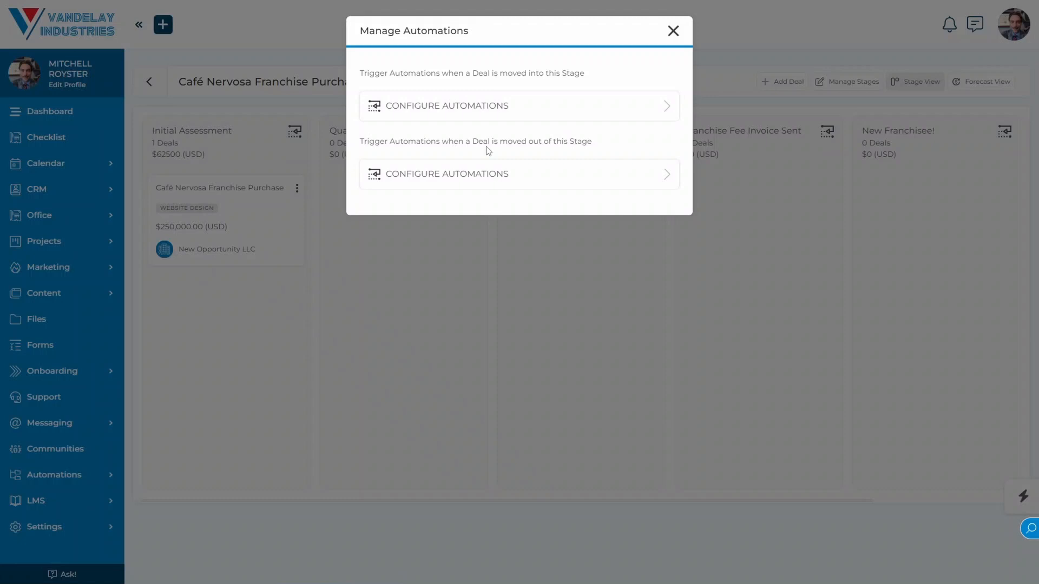
left_click(675, 33)
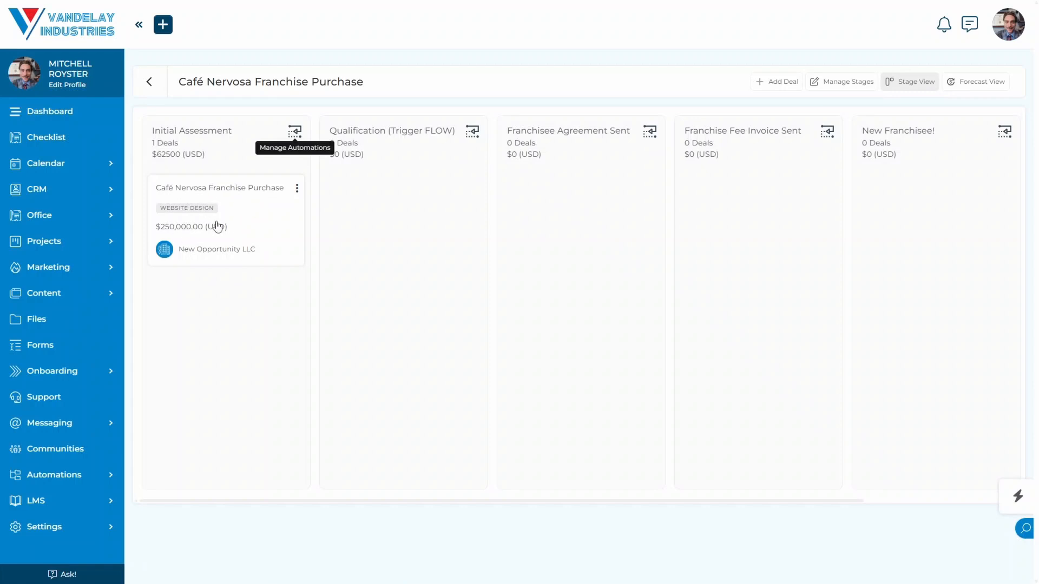
Step: Open the Initial Franchise Assessment appointment type from the calendar's appointment types
left_click(111, 166)
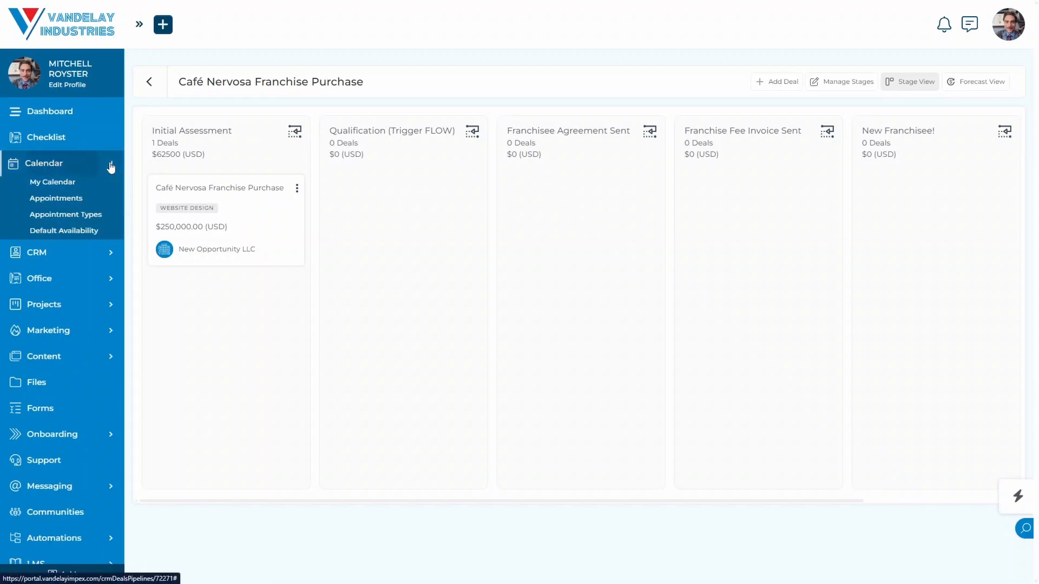
left_click(54, 216)
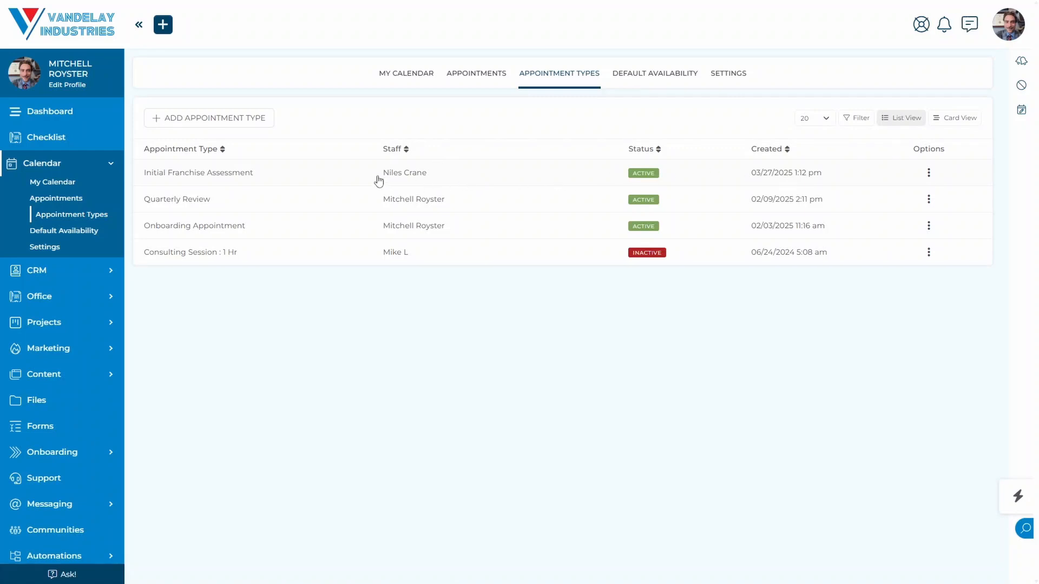
left_click_drag(381, 176, 540, 130)
left_click(541, 131)
left_click(485, 177)
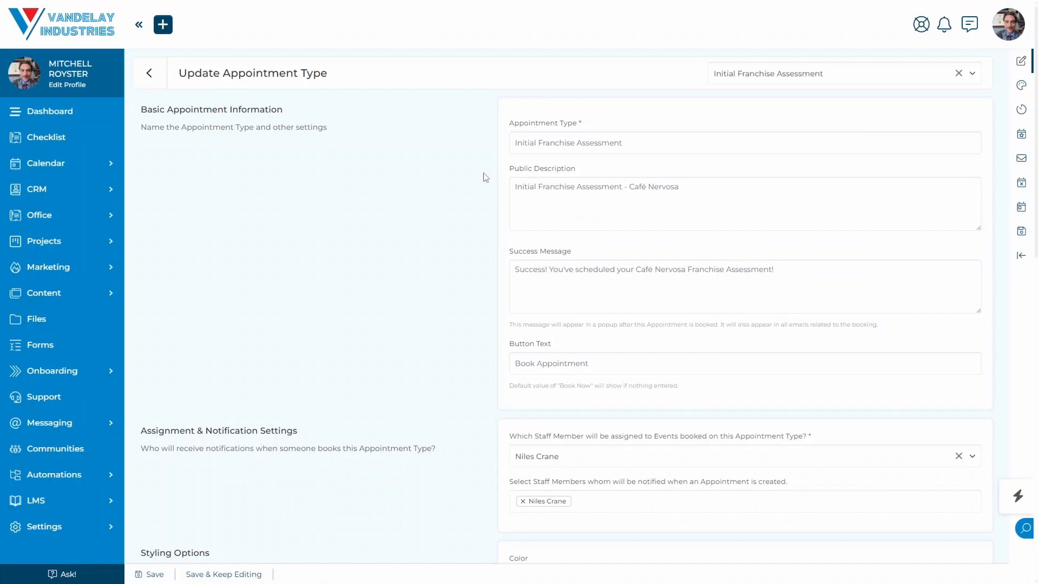
Step: Inspect which deal generator is triggered when an Initial Franchise Assessment appointment is booked
scroll(485, 177, "down", 8)
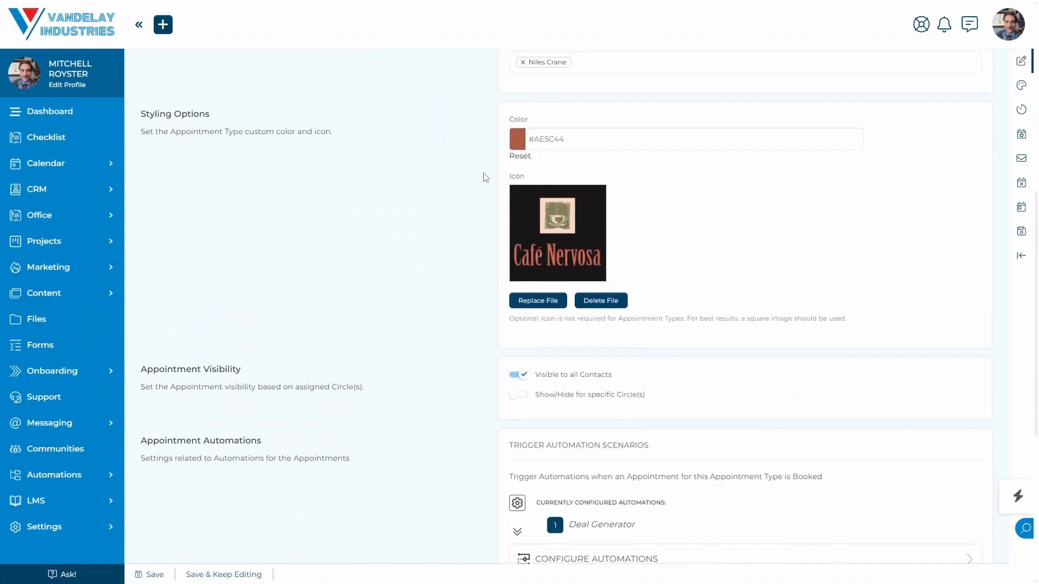
scroll(485, 177, "down", 6)
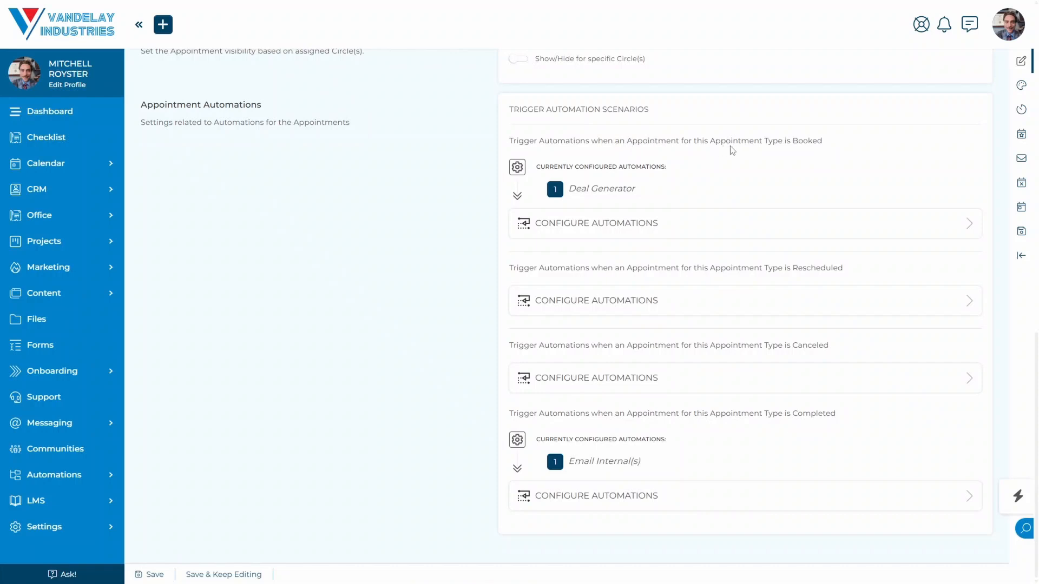
left_click(694, 223)
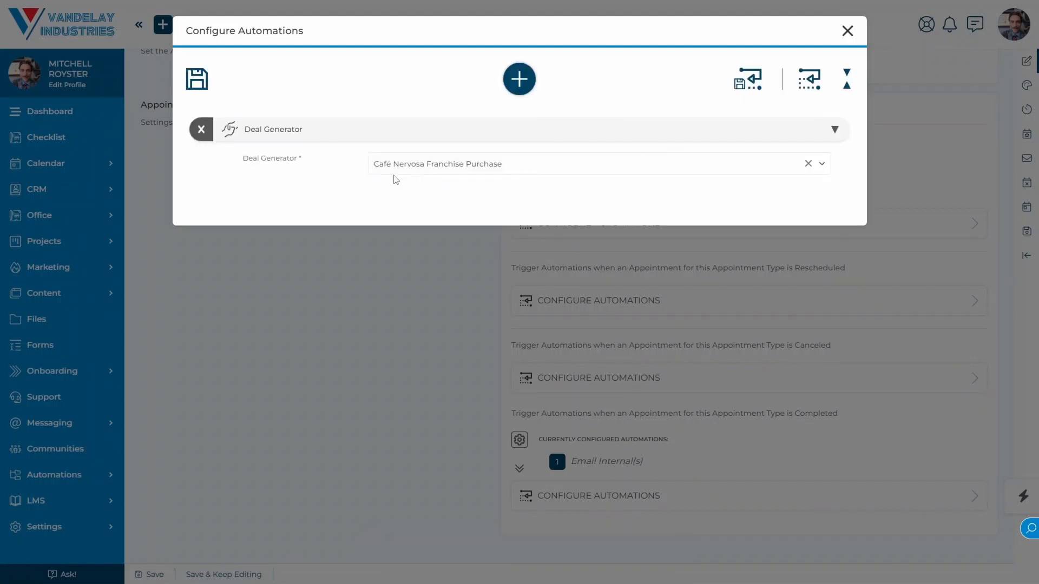
left_click_drag(242, 159, 298, 162)
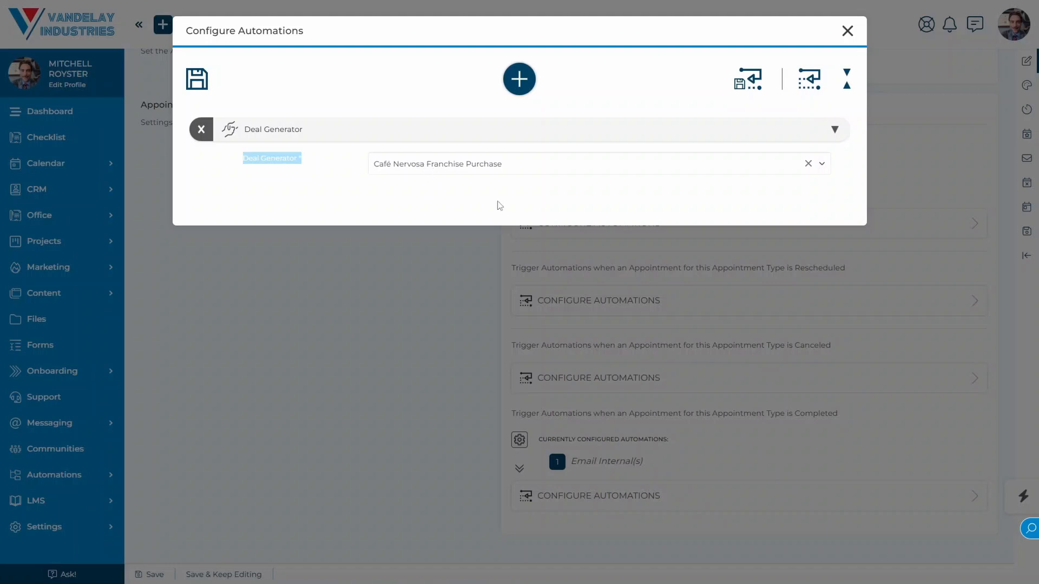
Step: Inspect the internal email automation triggered when an Initial Franchise Assessment appointment is completed
left_click(848, 31)
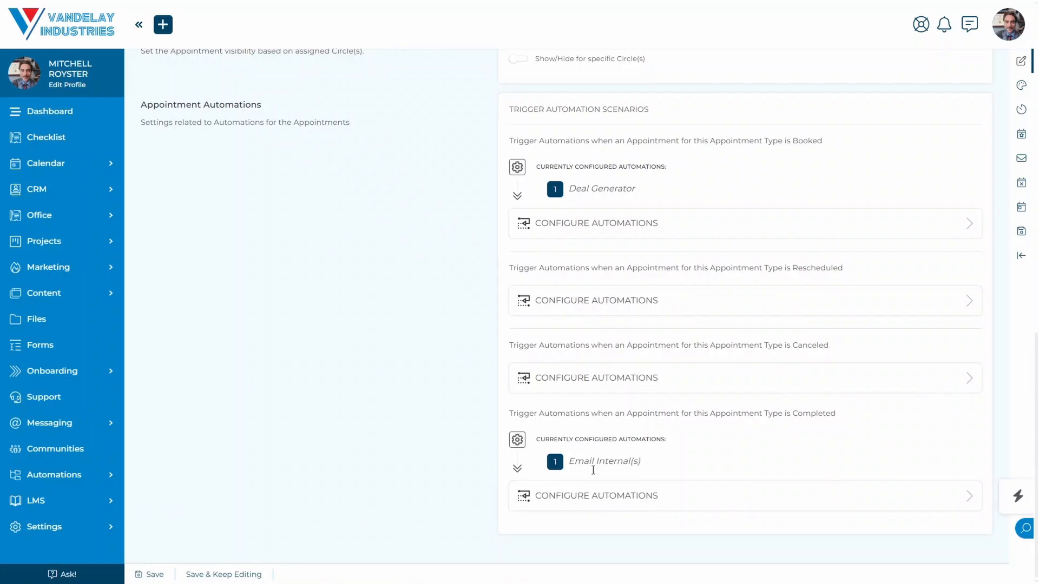
left_click_drag(569, 461, 652, 467)
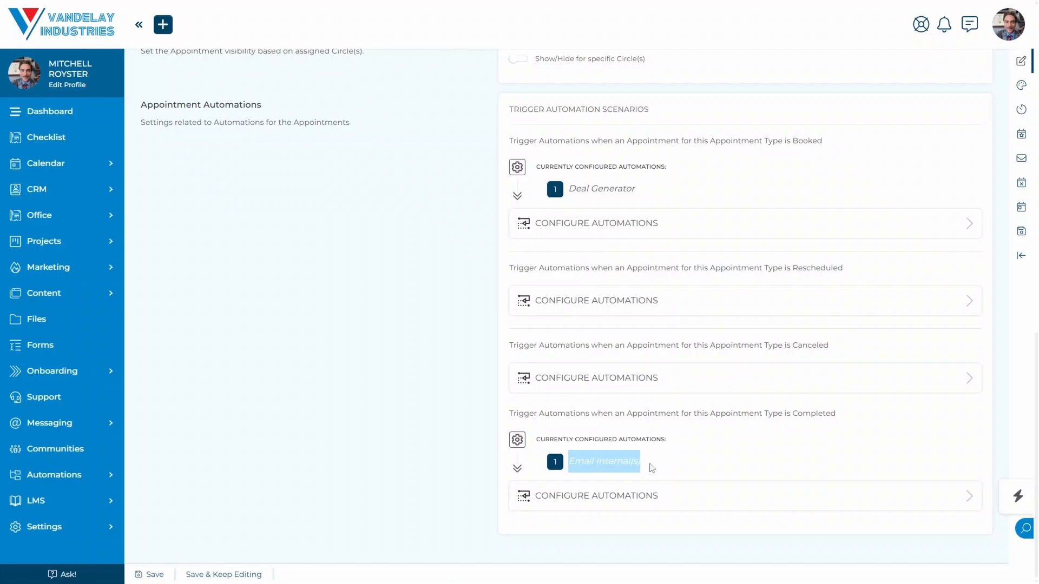
left_click(652, 466)
left_click(688, 507)
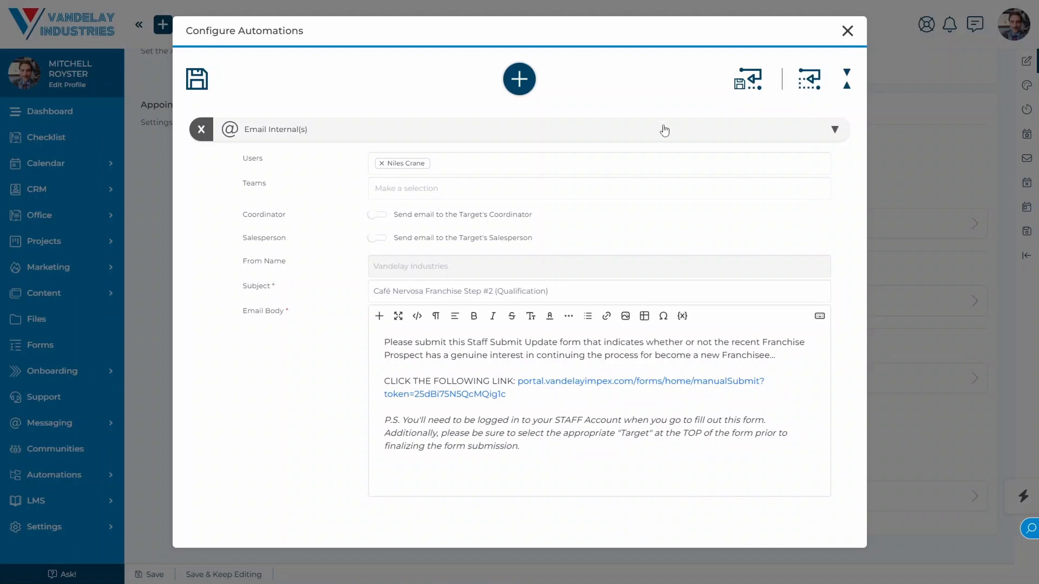
left_click(847, 31)
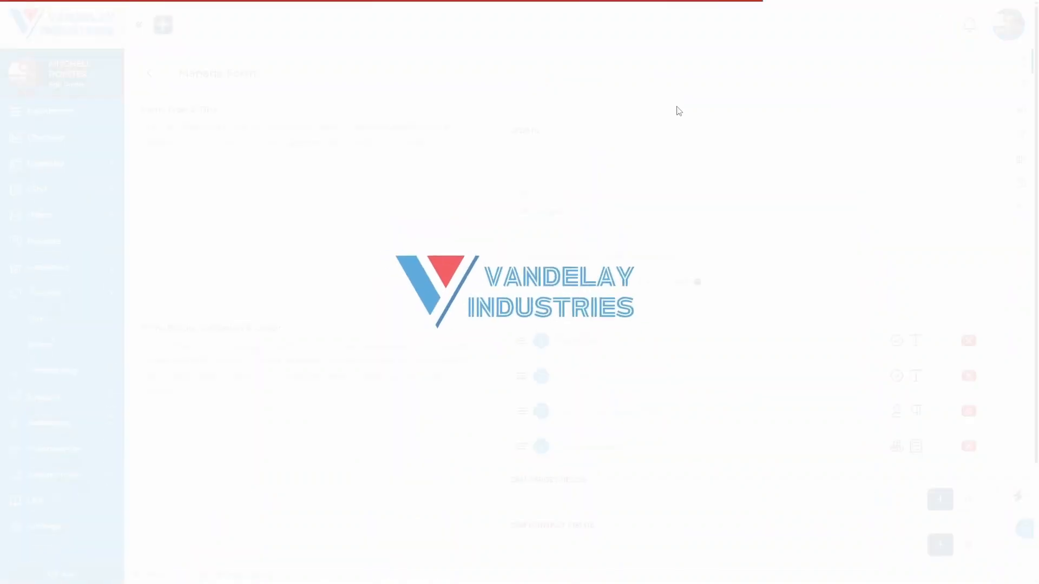
Step: Examine the Meeting Outcome choices and their subtext in the Café Nervosa Franchise (Meeting Outcome) form
scroll(397, 293, "down", 3)
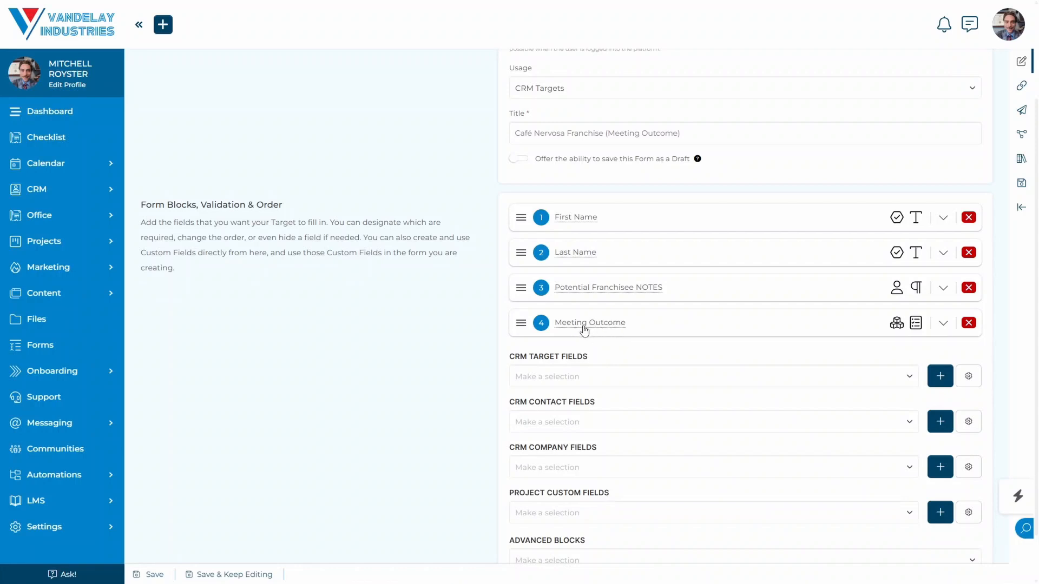
left_click(943, 324)
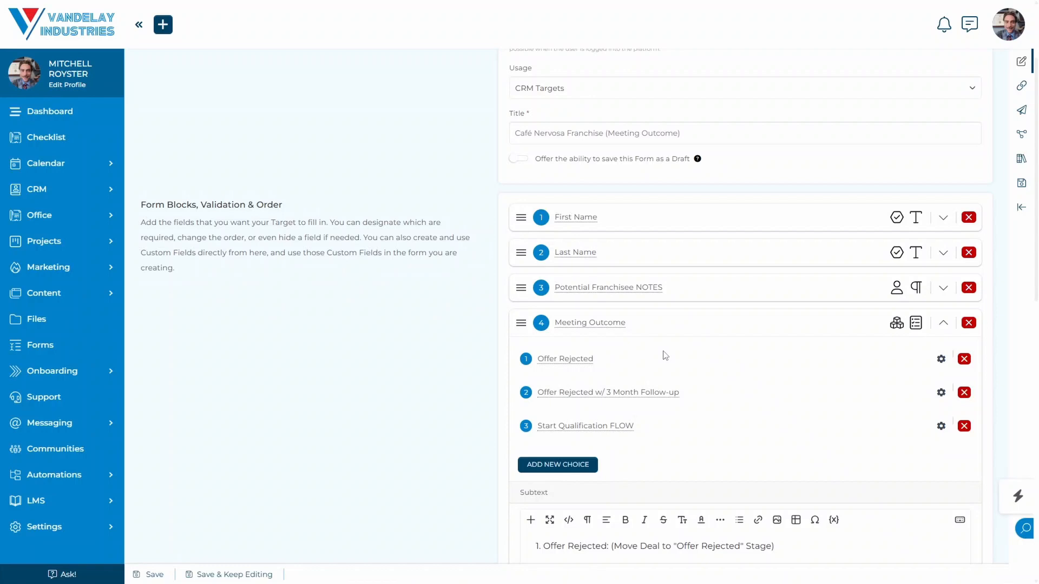
scroll(411, 340, "down", 3)
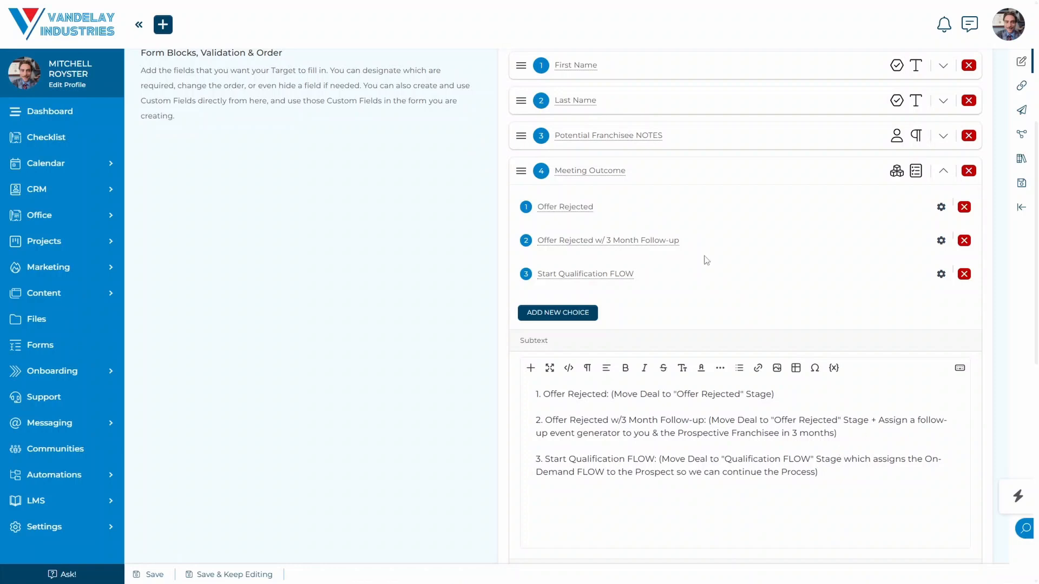
Step: Check which automation the Offer Rejected choice of the Meeting Outcome field triggers
left_click(941, 207)
left_click(697, 147)
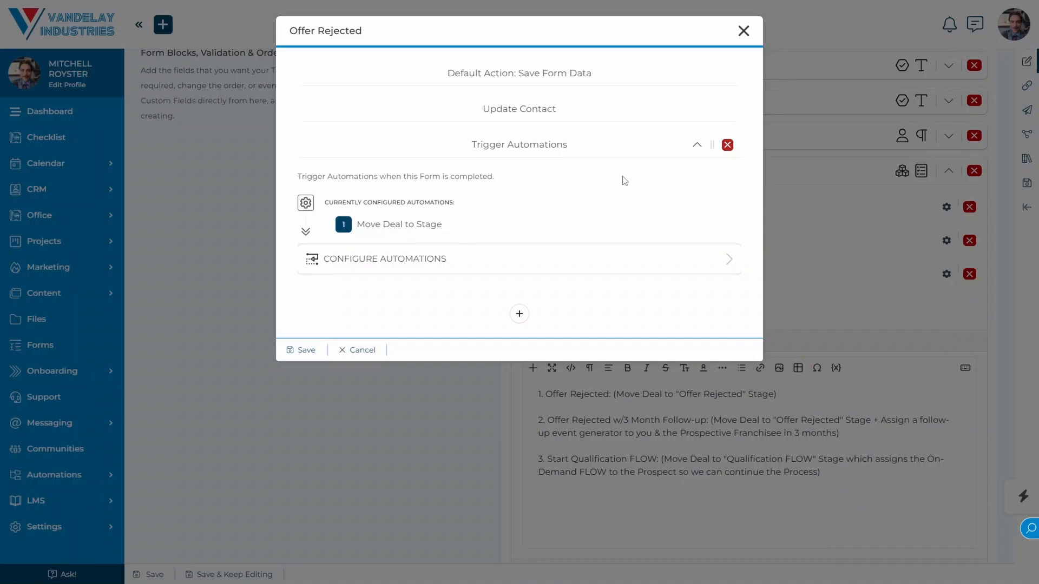
left_click(744, 31)
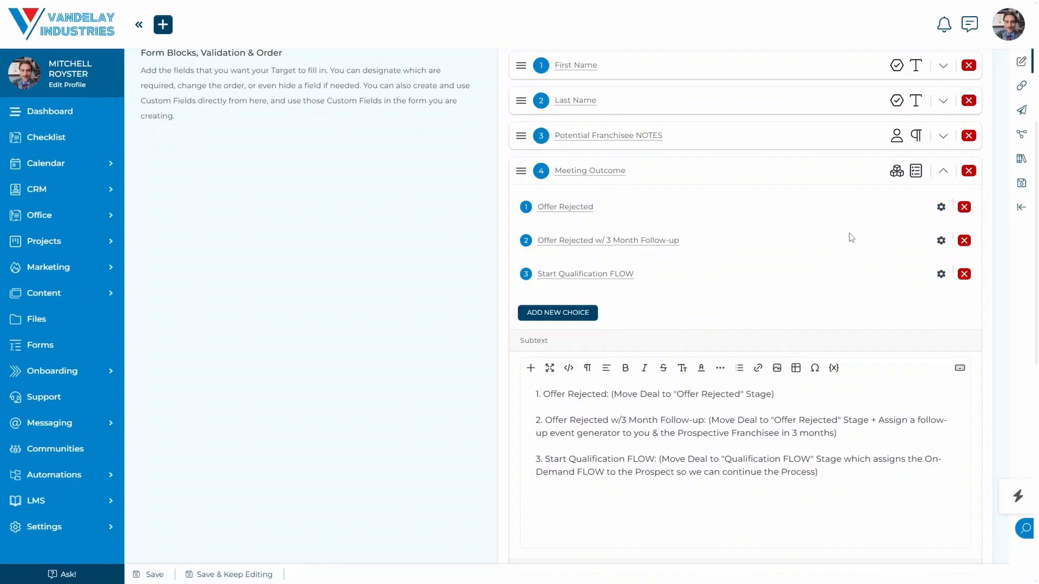
Step: Inspect the event generator applied by the Offer Rejected w/ 3 Month Follow-up choice
left_click(941, 241)
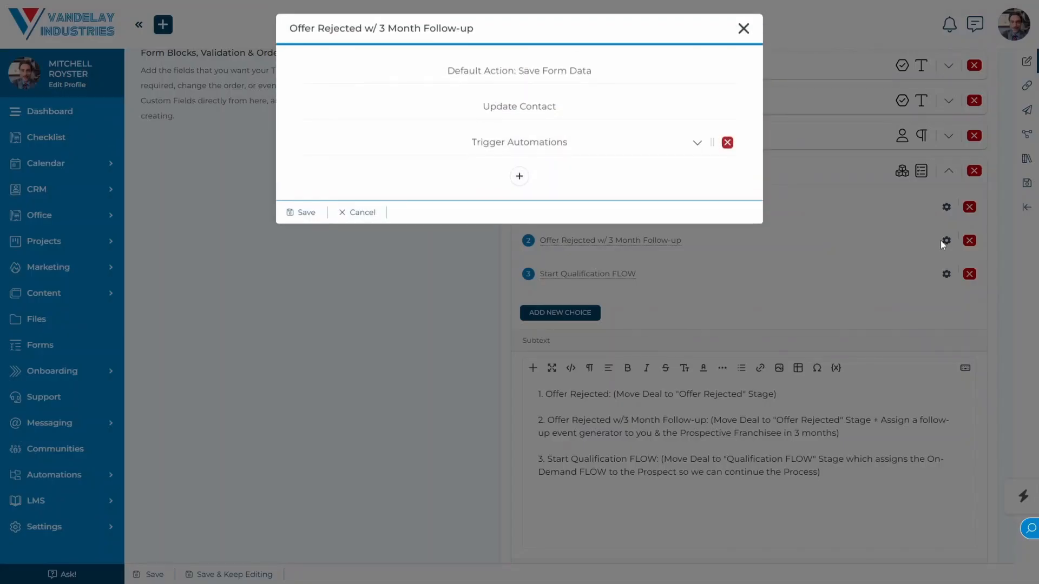
left_click(695, 146)
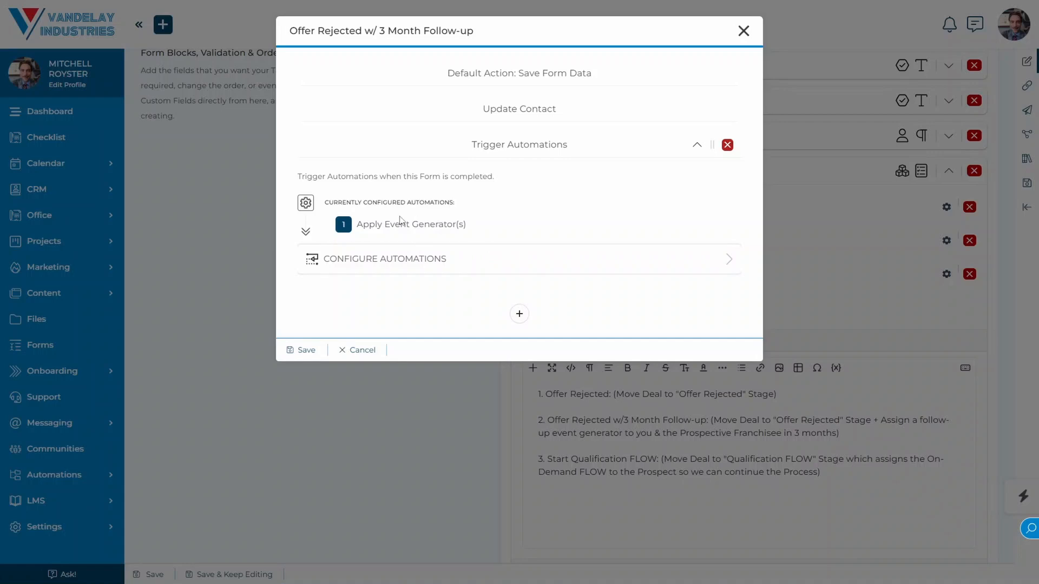
left_click(553, 255)
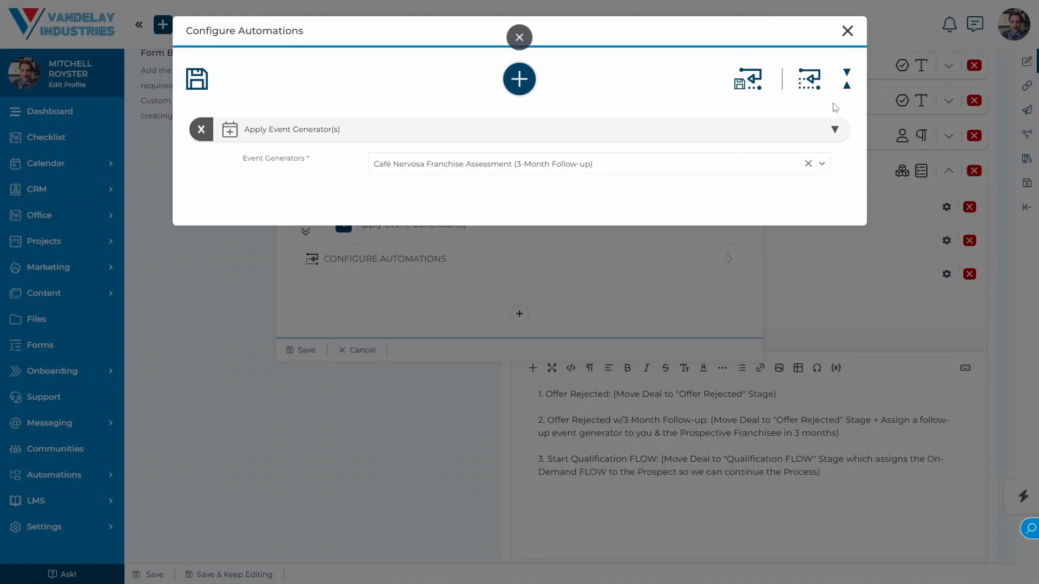
left_click(848, 34)
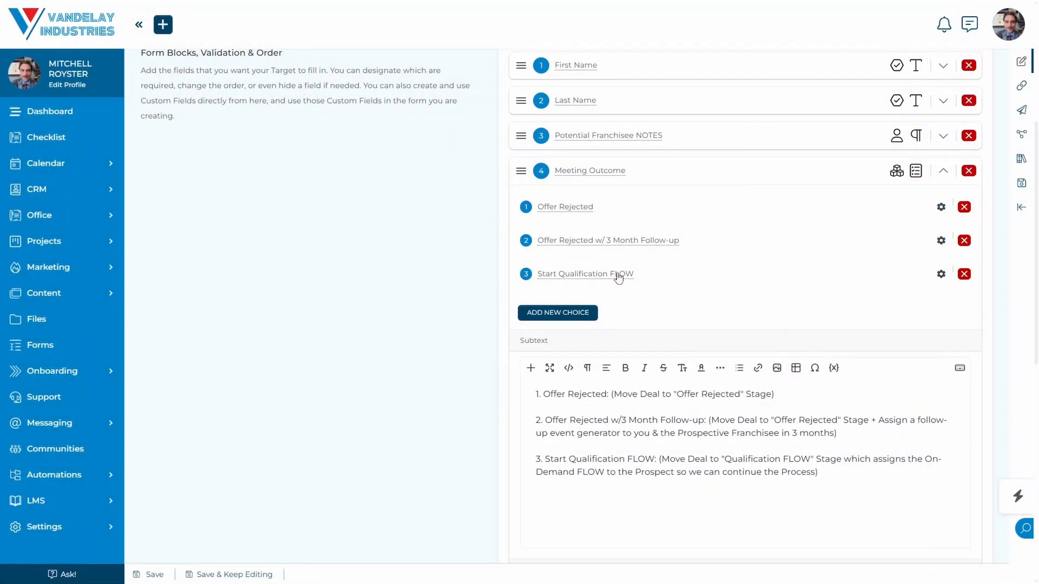
Step: Check which automation the Start Qualification FLOW choice triggers when the form is completed
left_click(941, 275)
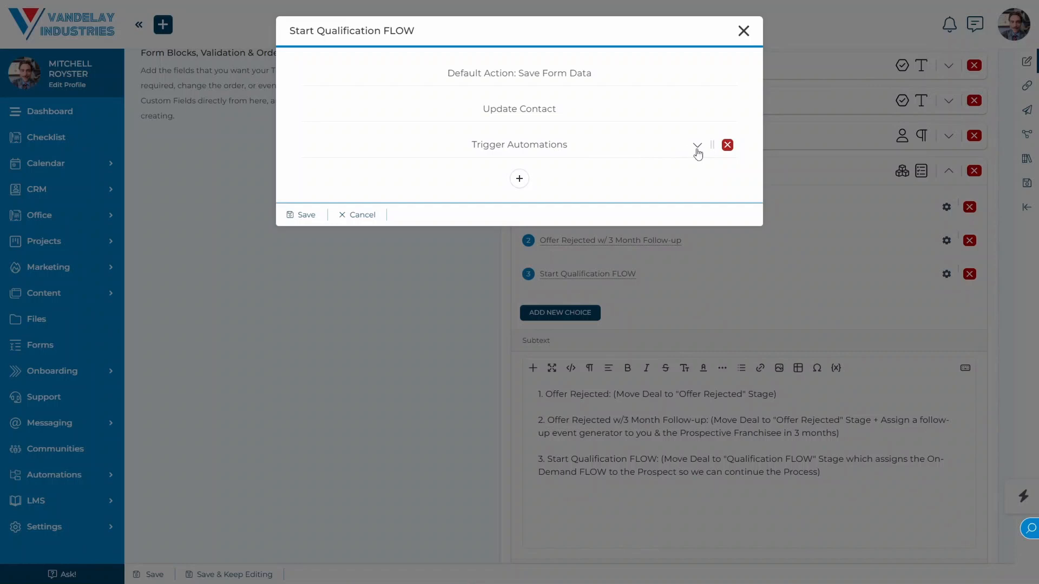
left_click(697, 145)
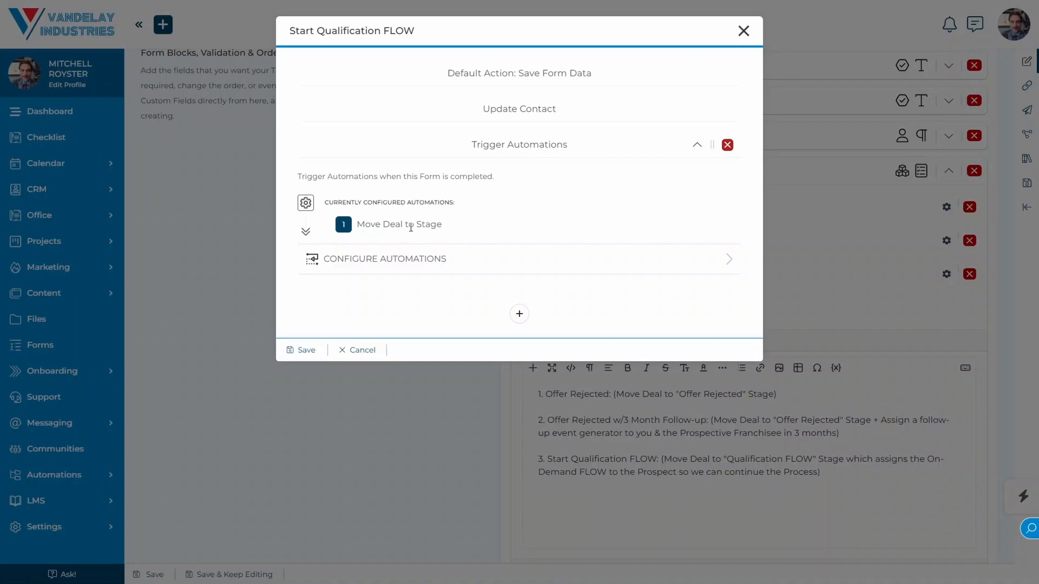
left_click(744, 32)
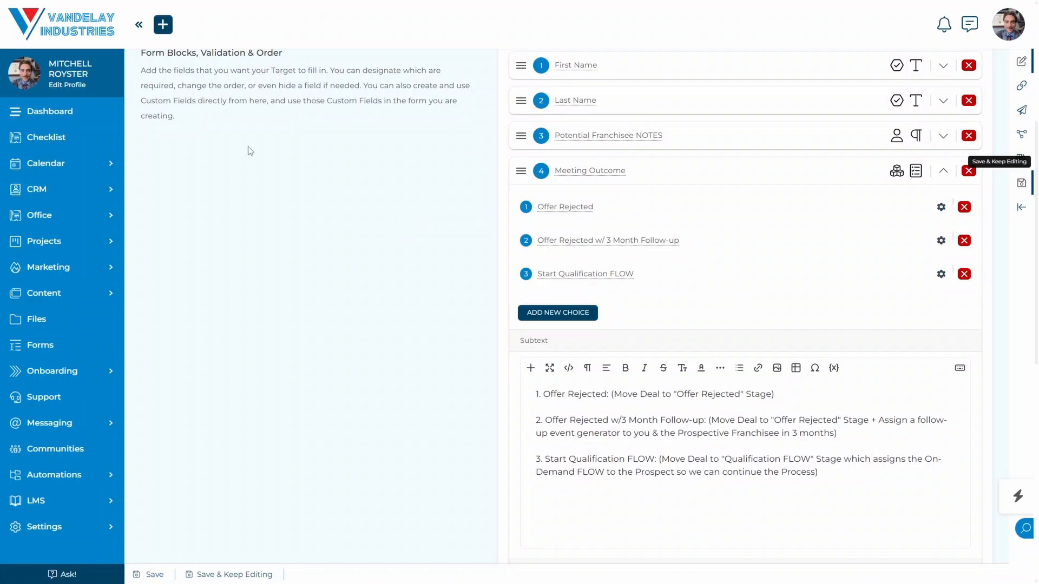
Step: Open the Café Nervosa Franchise Purchase pipeline from the CRM deals area
left_click(109, 190)
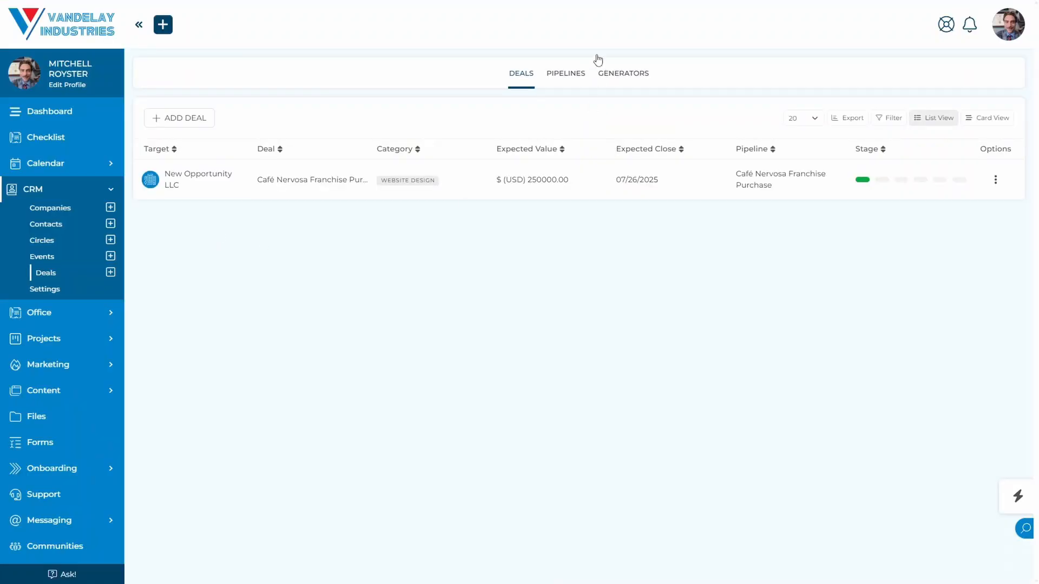
left_click(567, 72)
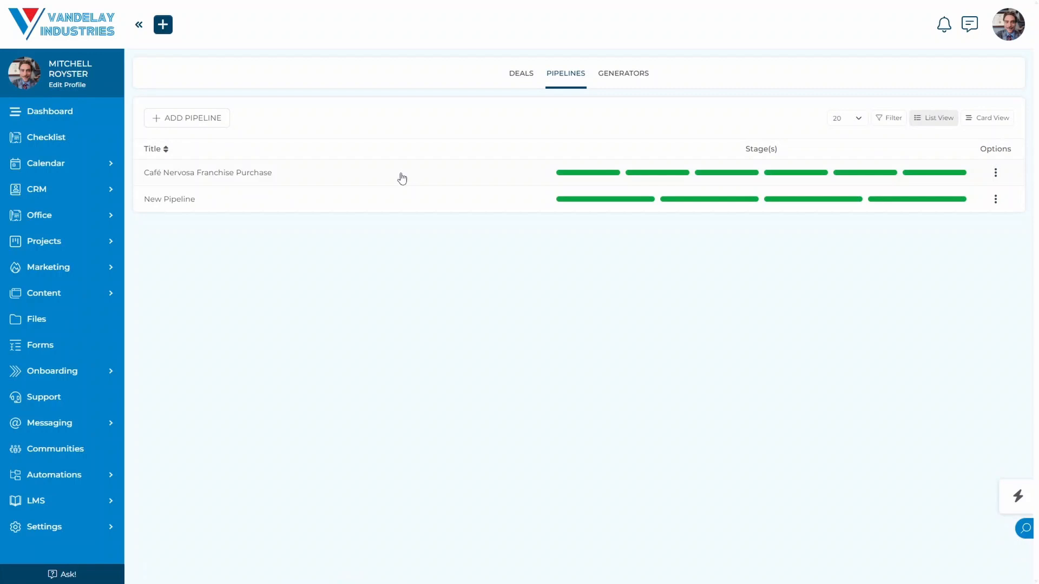
left_click(397, 176)
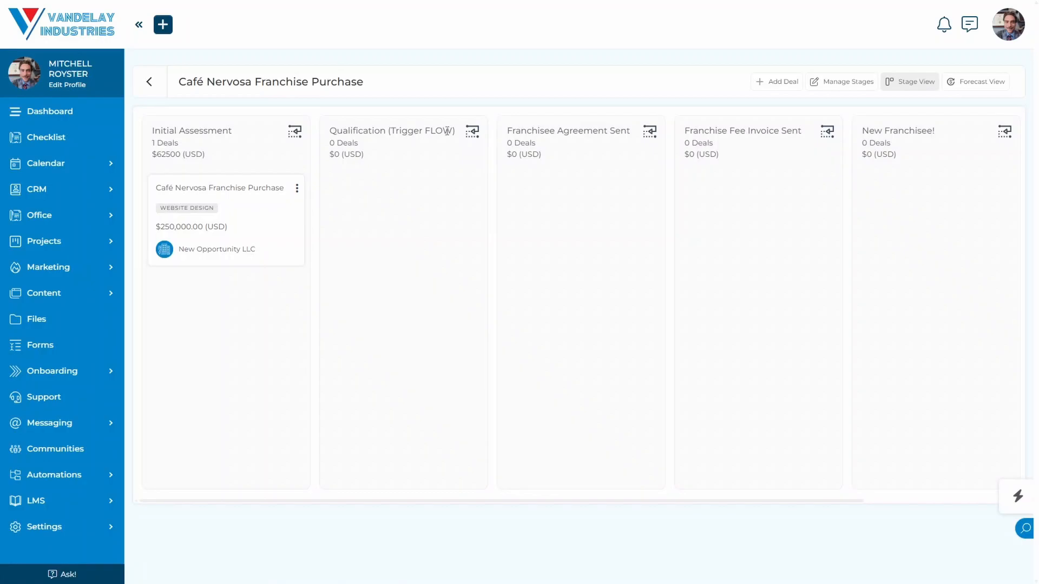
Step: Review and save the On-Demand FLOW automation triggered when a deal moves into the Qualification (Trigger FLOW) stage
left_click(472, 132)
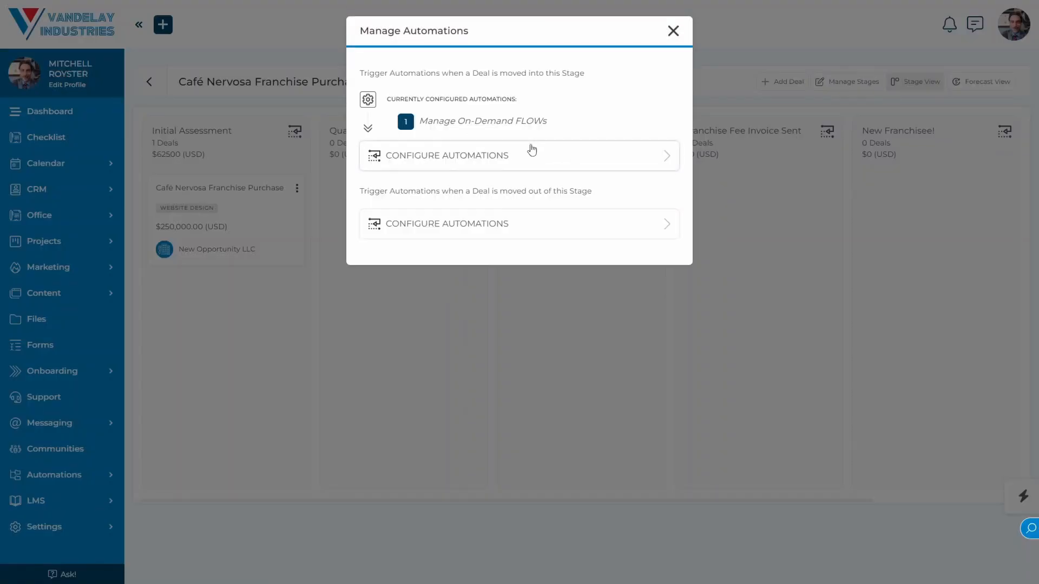
left_click_drag(427, 121, 550, 134)
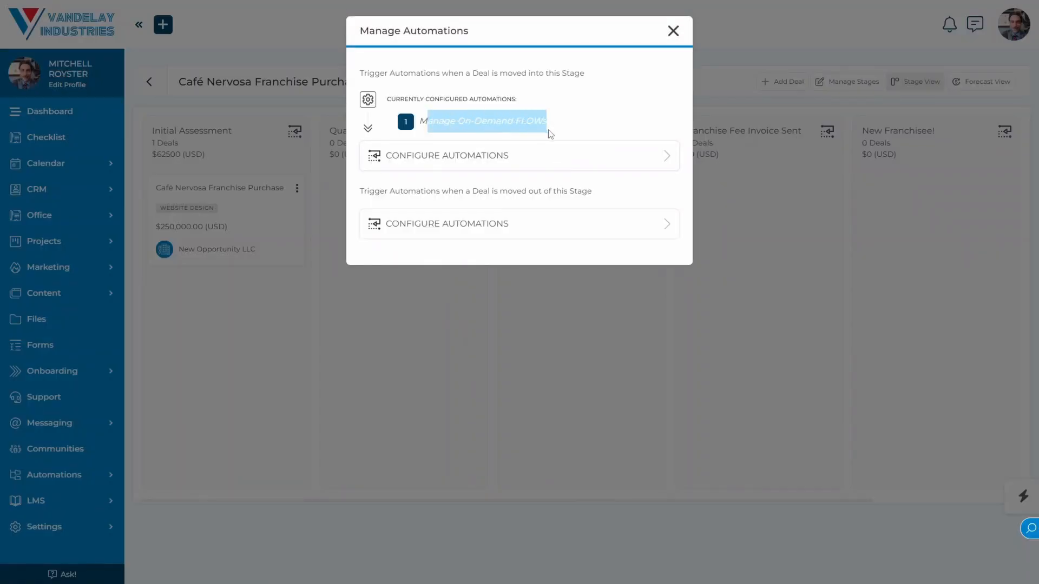
left_click(549, 134)
left_click(635, 159)
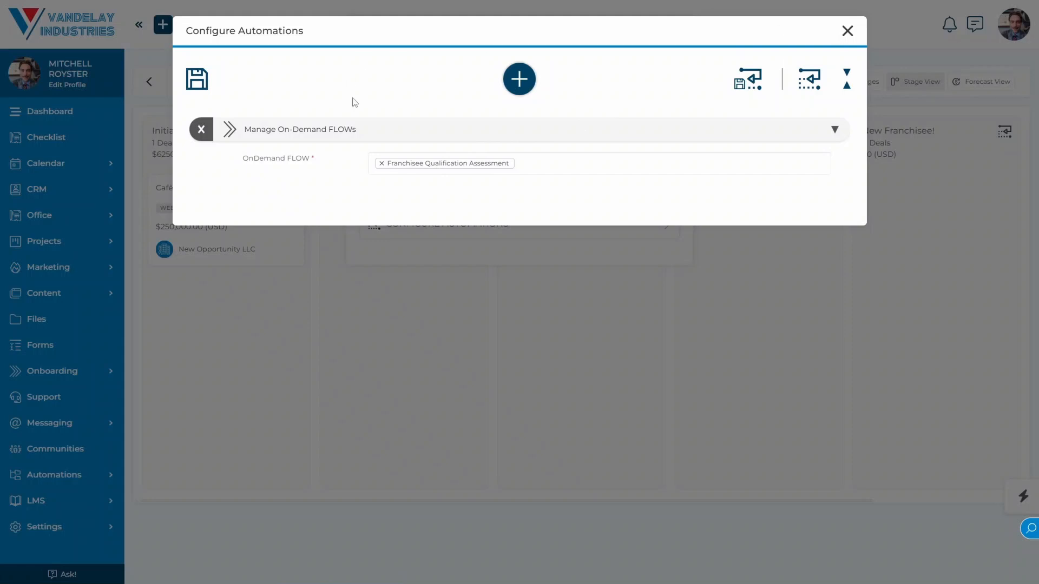
left_click(198, 80)
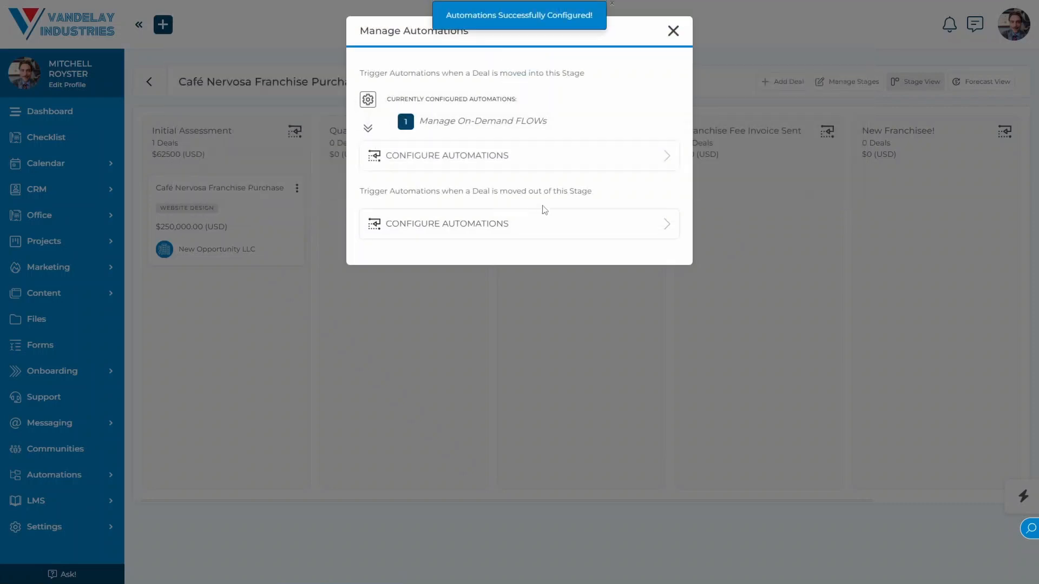
left_click(673, 31)
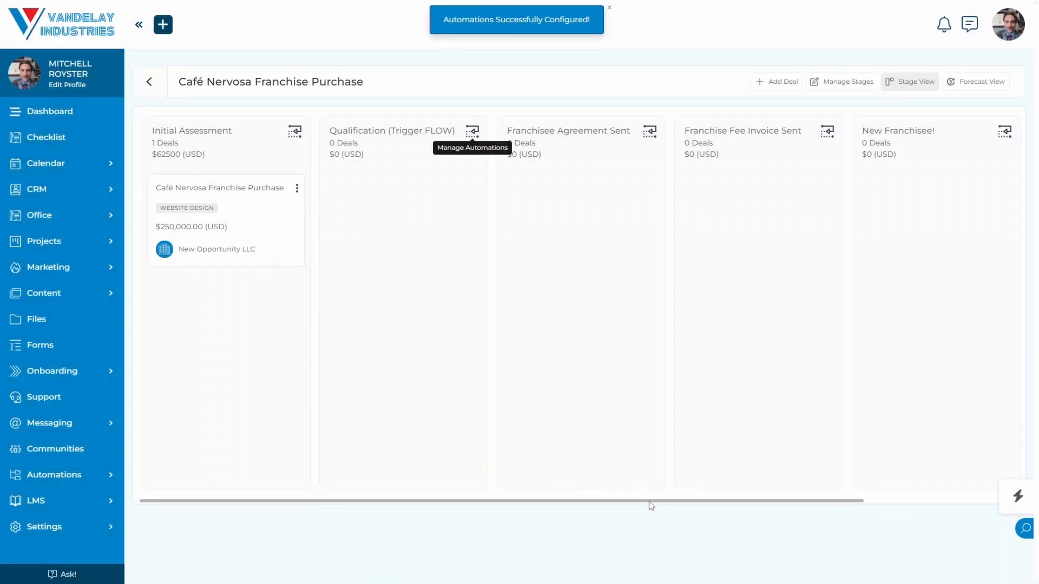
Step: Check the automations for deals moved into or out of the Offer Rejected/Un-qualified stage
left_click_drag(650, 506, 806, 505)
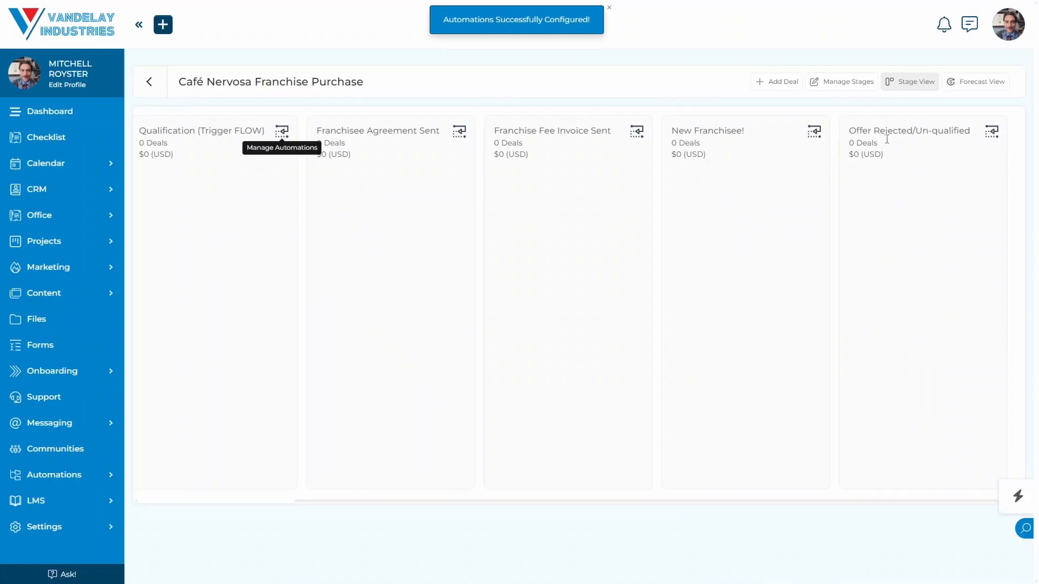
left_click(991, 132)
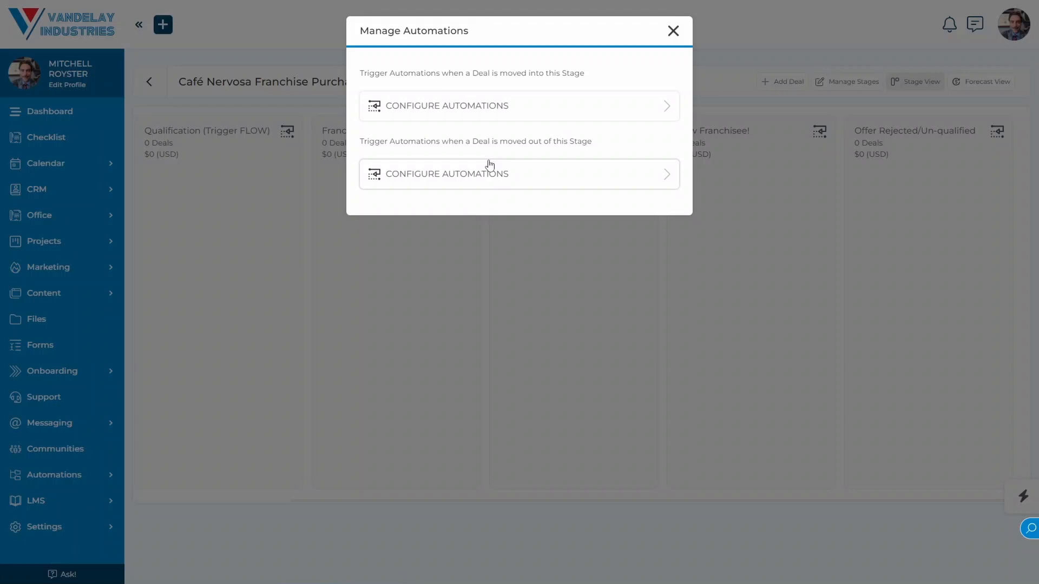
left_click(673, 31)
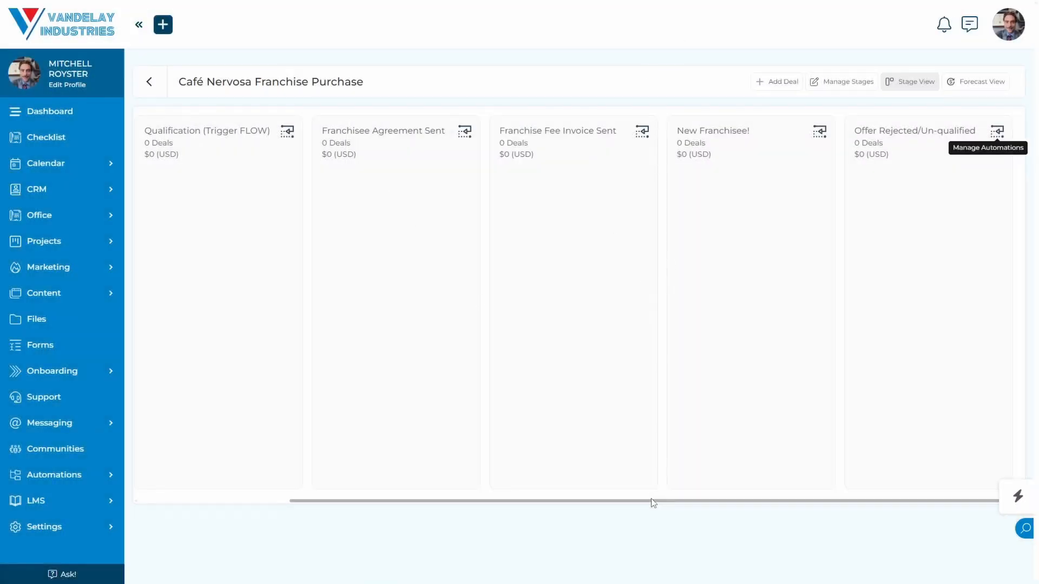
Step: Recheck the automations configured for the Qualification (Trigger FLOW) stage
left_click_drag(652, 503, 448, 514)
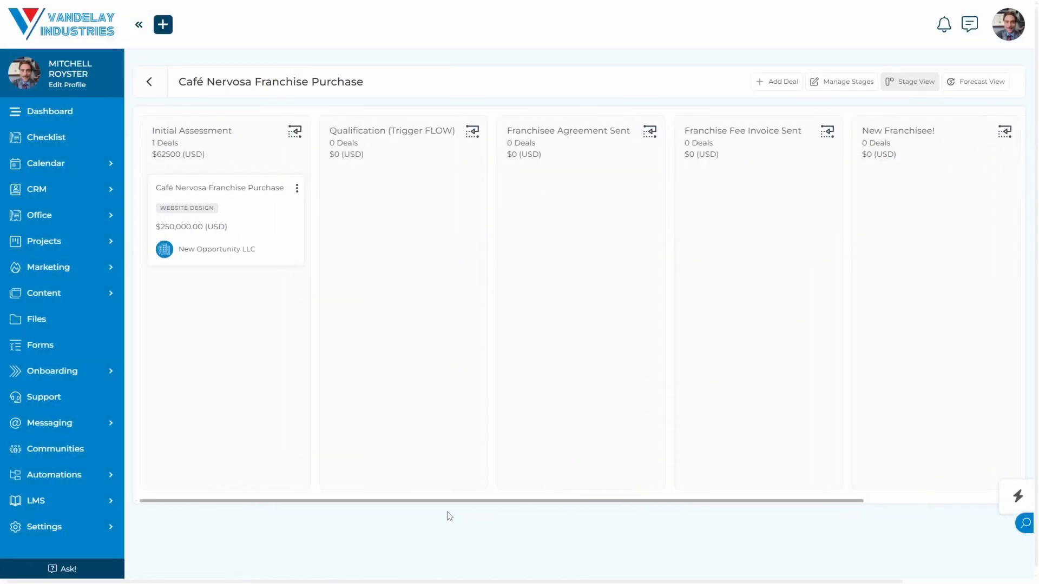
left_click(472, 131)
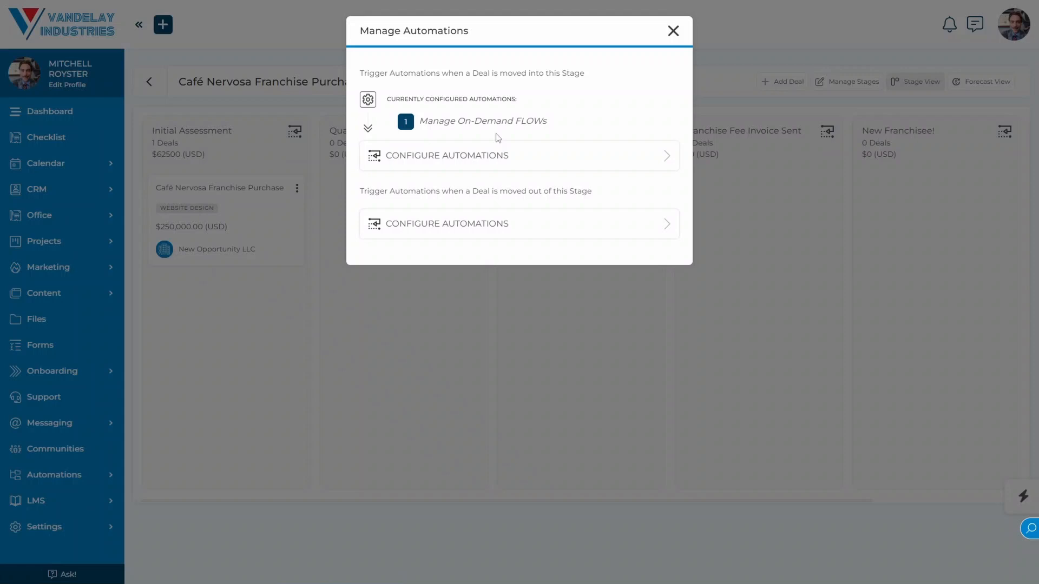
left_click(673, 31)
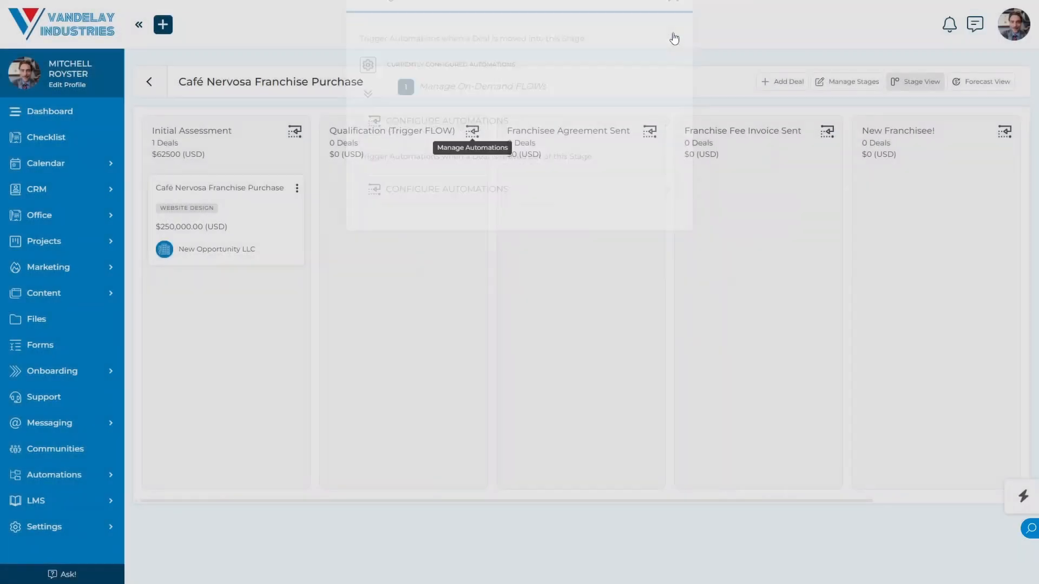
Step: Open the Franchisee Qualification Assessment FLOW and inspect the internal email automation triggered on its completion
left_click(106, 375)
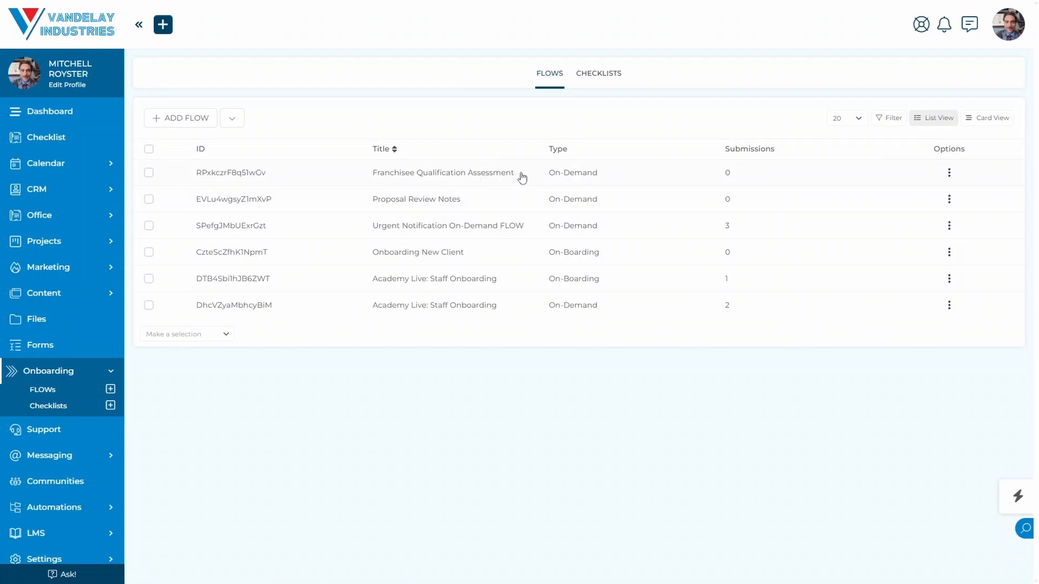
left_click(613, 180)
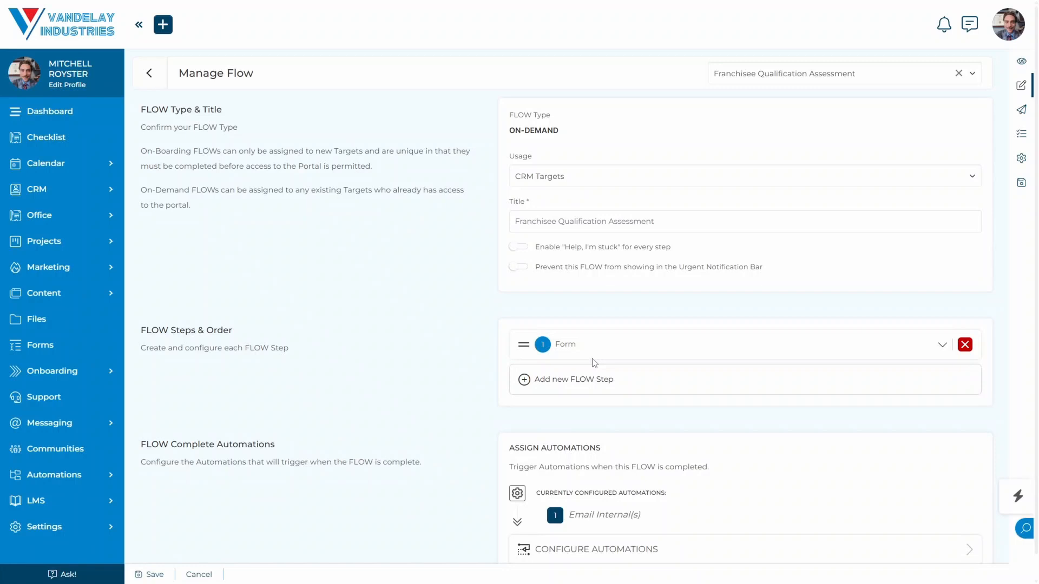
scroll(492, 314, "down", 1)
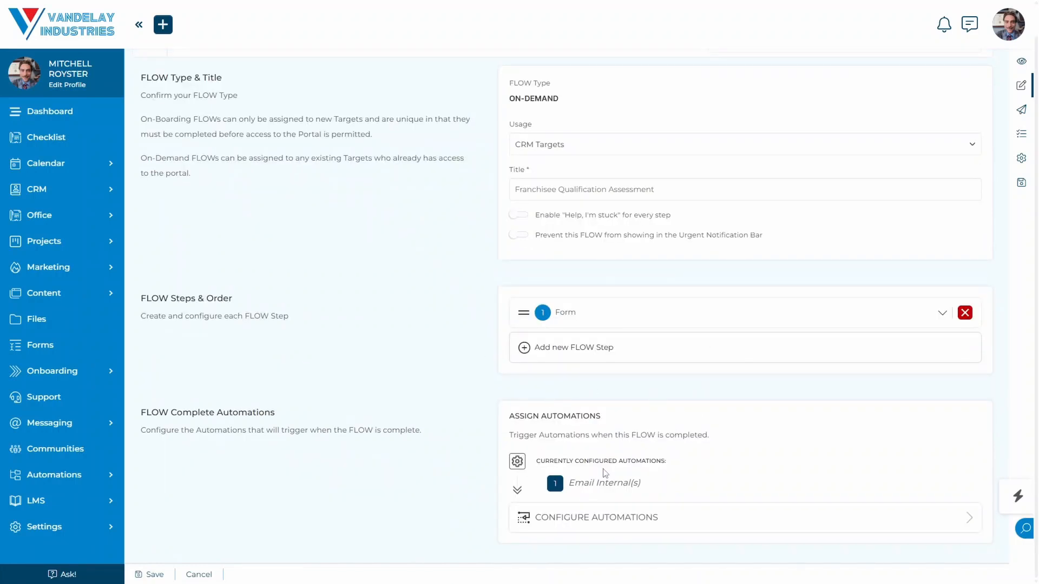
left_click_drag(569, 482, 651, 488)
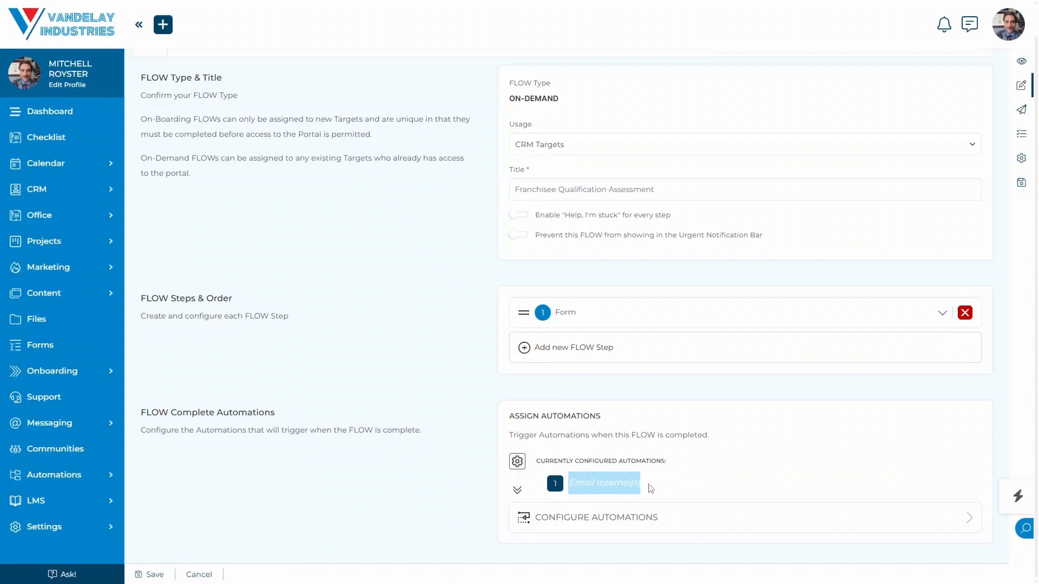
left_click(651, 489)
left_click(710, 526)
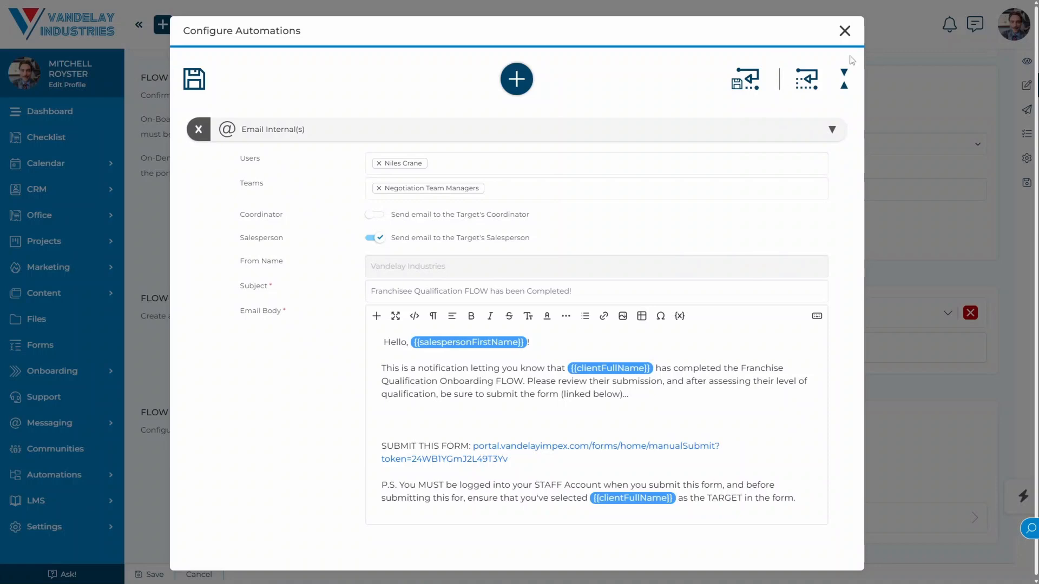
Step: Open the Café Nervosa Franchise (Un-qualified / Qualified+Document) form and expand its Qualified/Un-Qualified field to show the choices
left_click(844, 31)
left_click(70, 343)
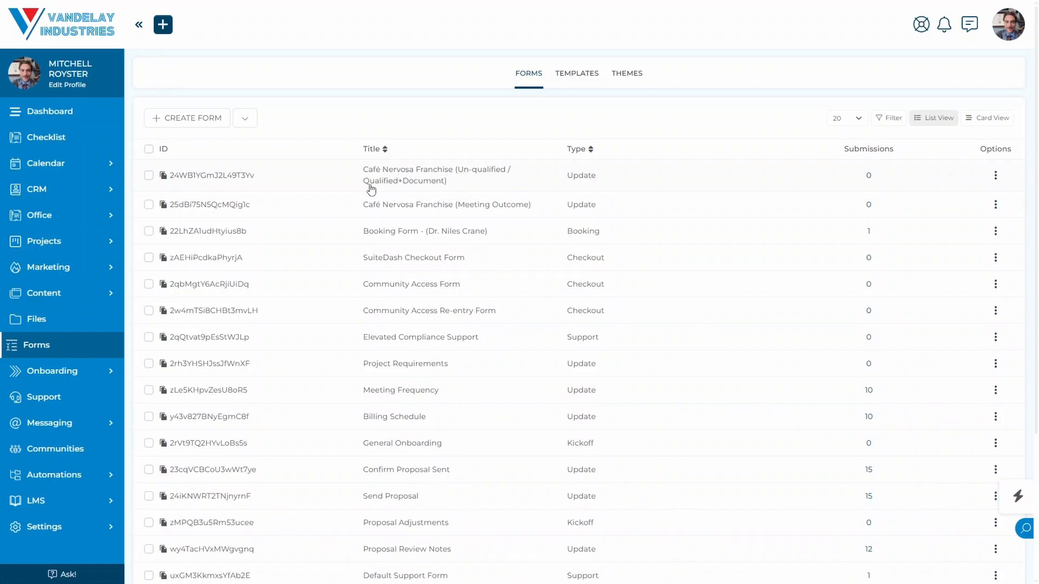
left_click(568, 176)
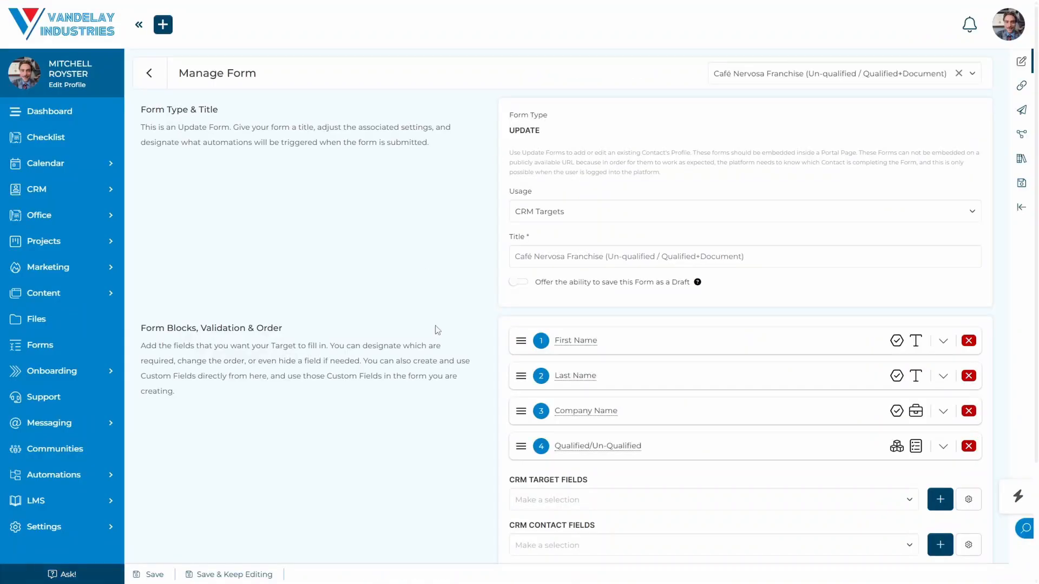
scroll(436, 329, "down", 3)
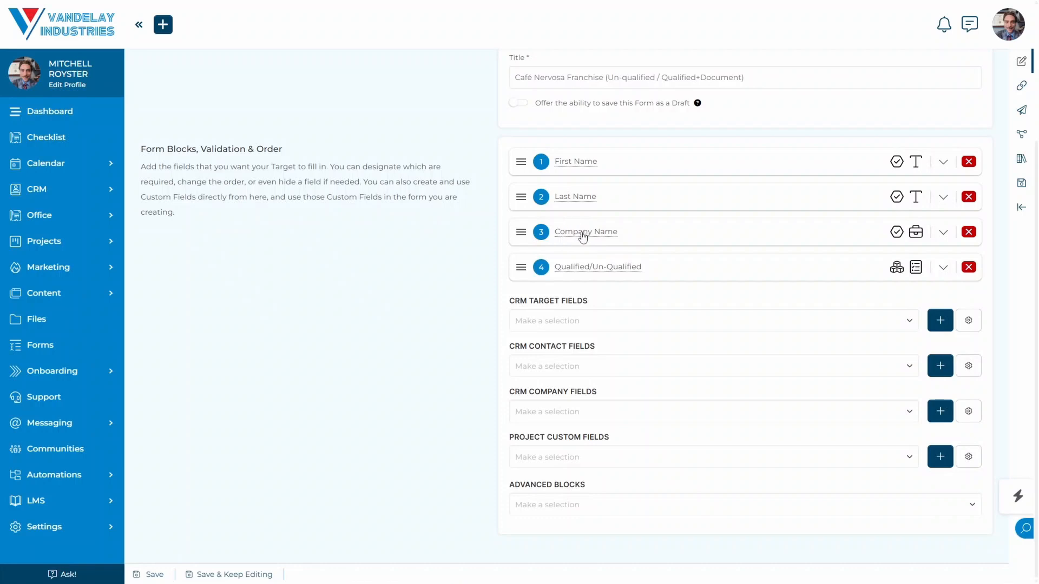
left_click(943, 269)
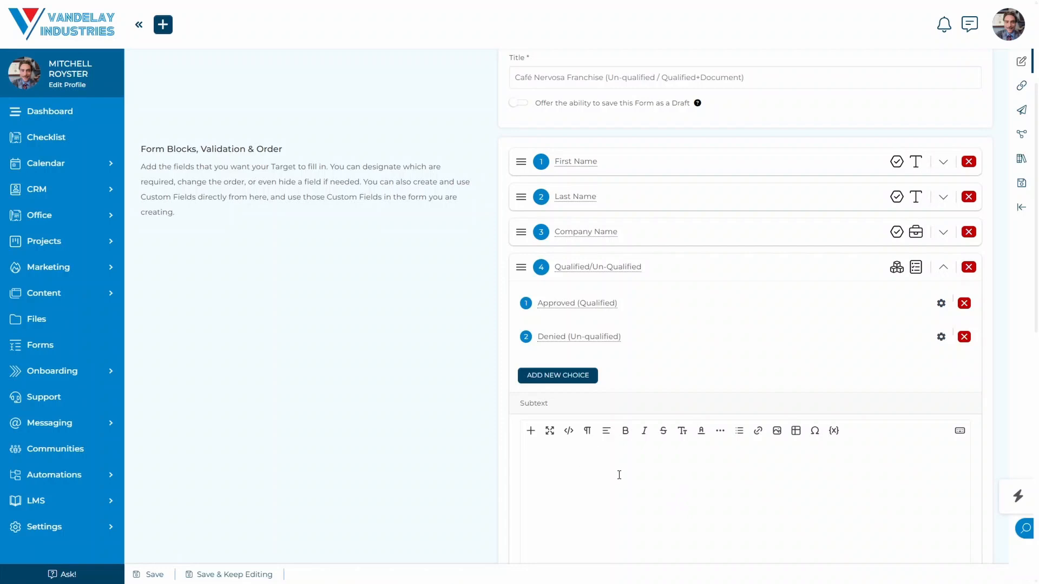
scroll(619, 475, "down", 2)
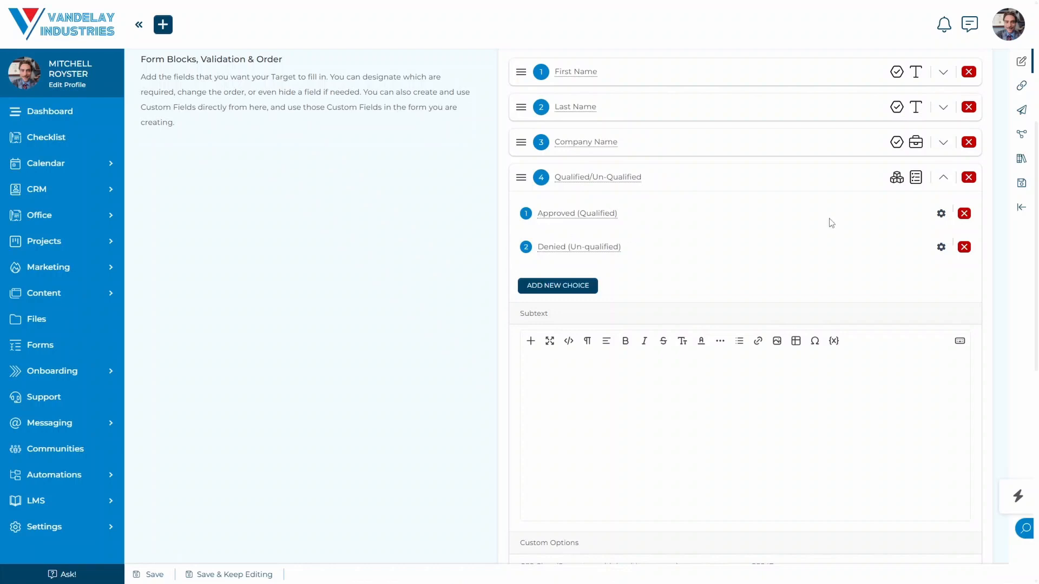
Step: Inspect the email and deal-stage automations triggered by the Approved (Qualified) choice, then return to the form
left_click(940, 214)
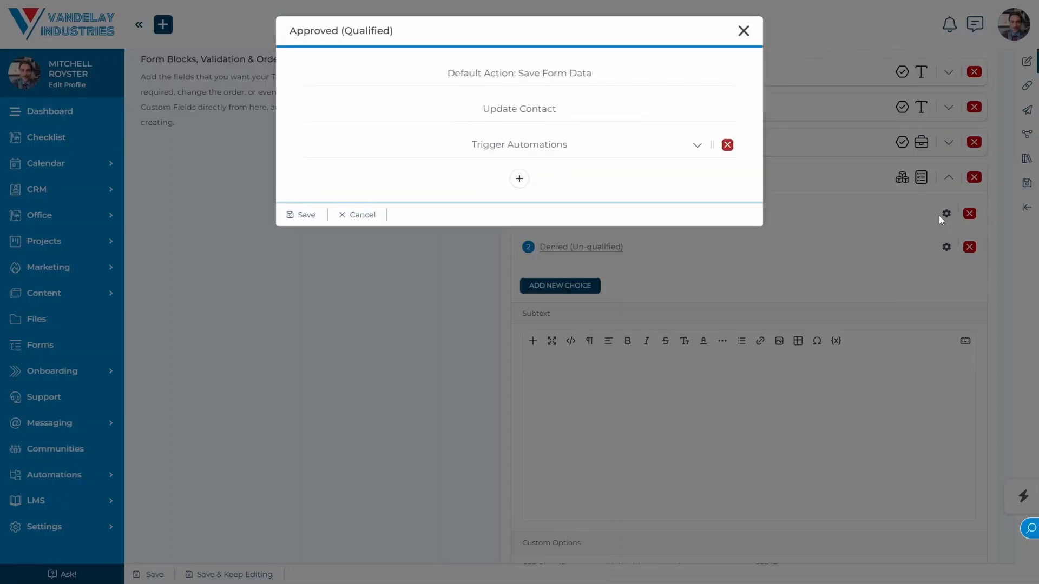
left_click(696, 146)
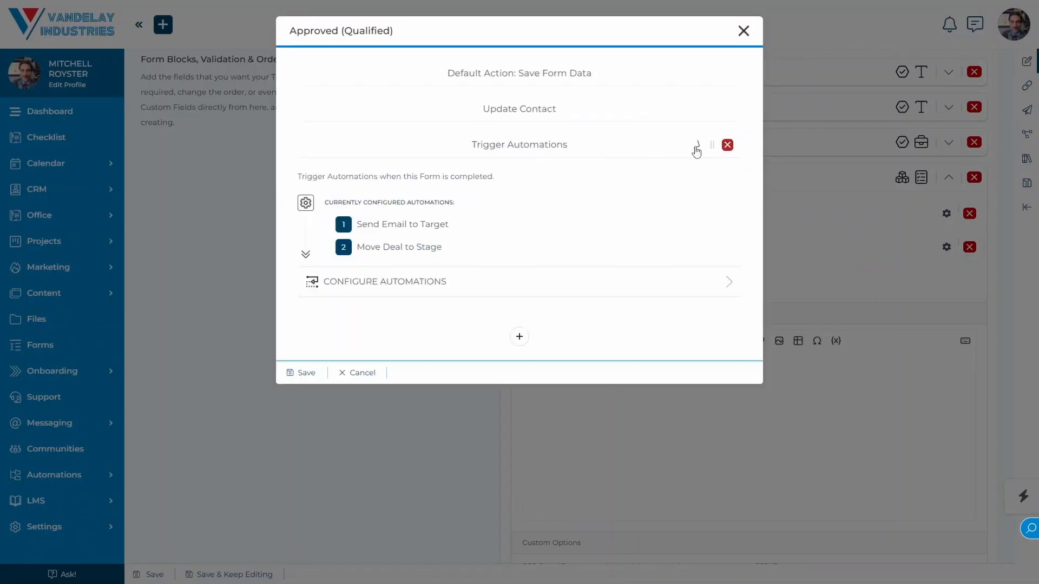
left_click(582, 277)
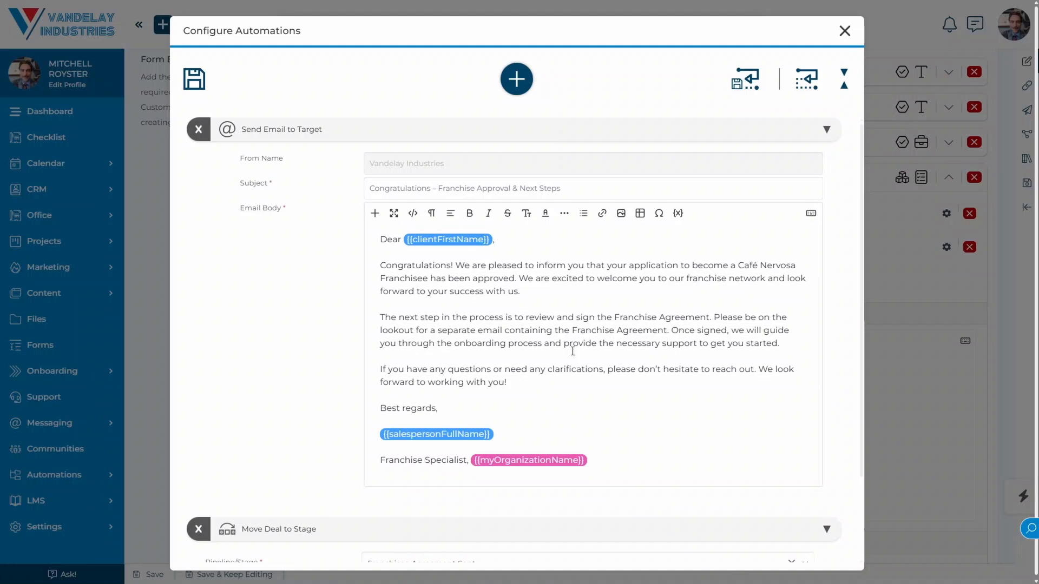
scroll(354, 350, "down", 2)
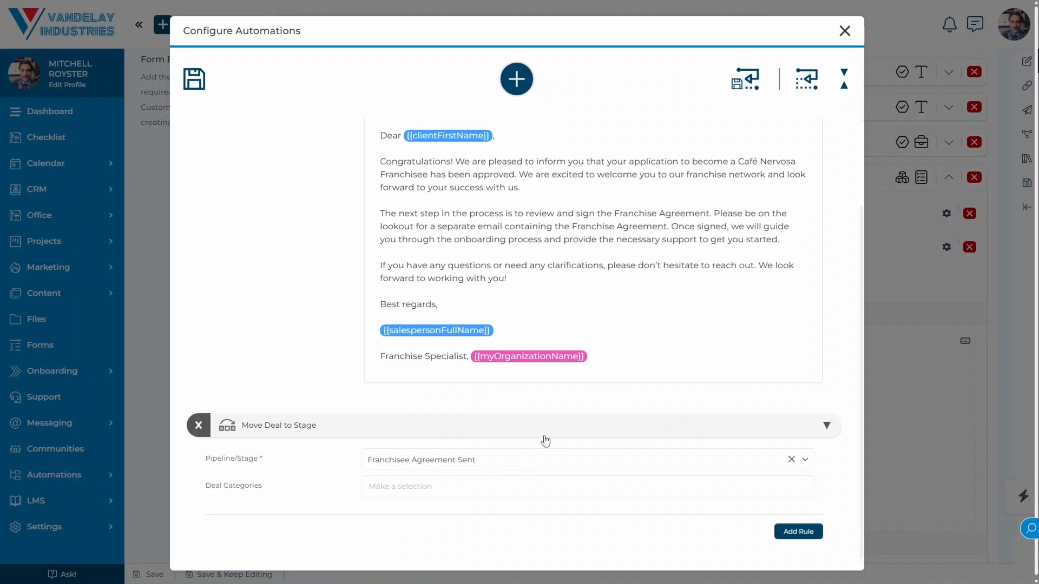
left_click(845, 31)
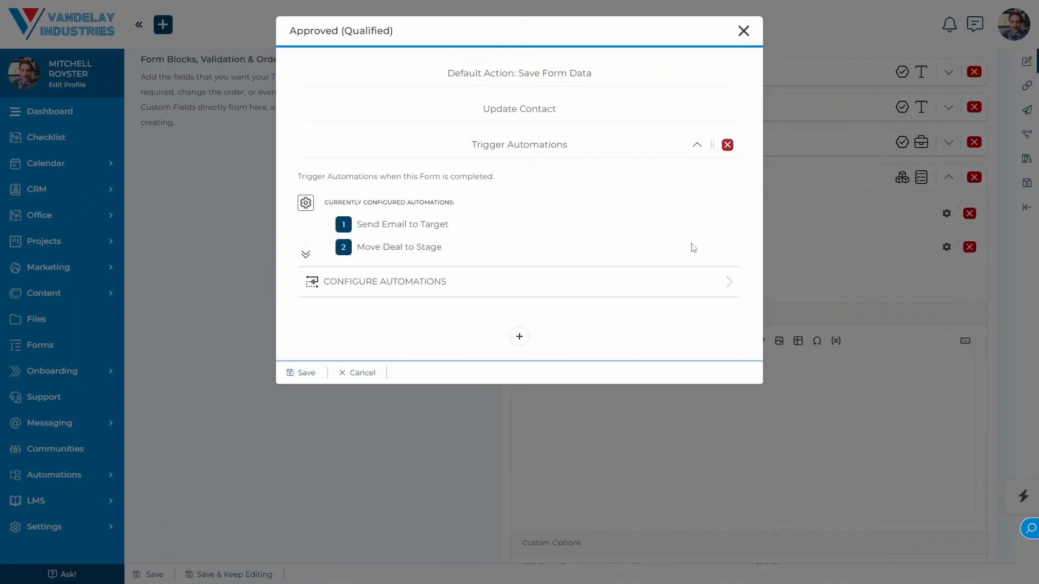
left_click(744, 31)
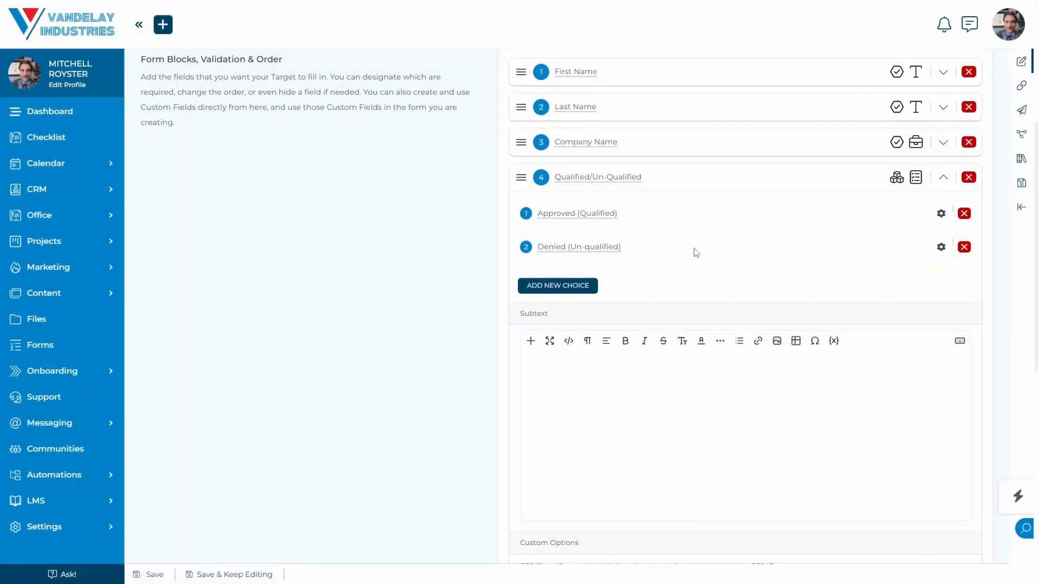
Step: Inspect the email and deal-stage automations triggered by the Denied (Un-qualified) choice and close them
left_click(941, 246)
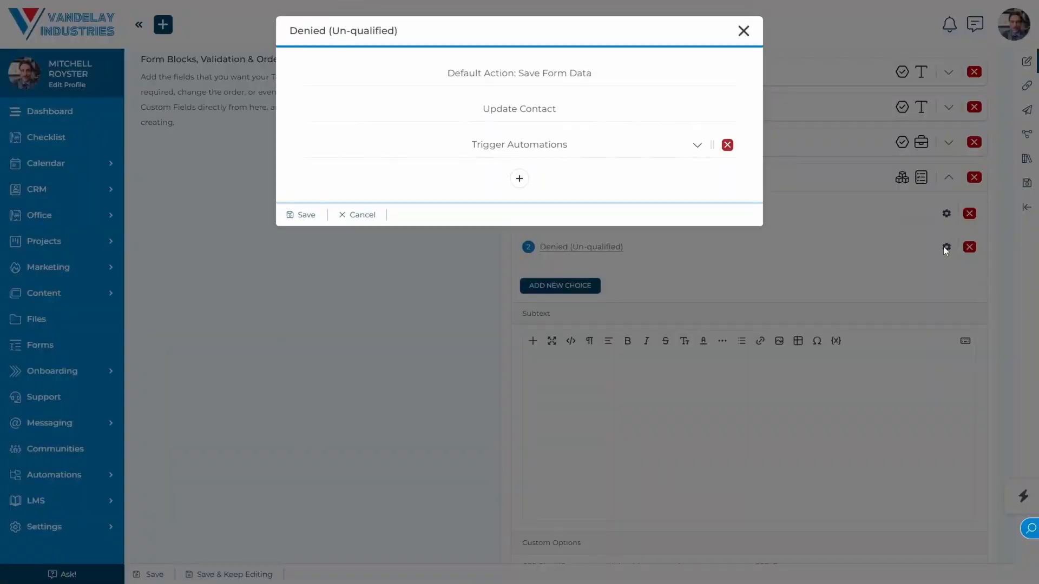
left_click(696, 147)
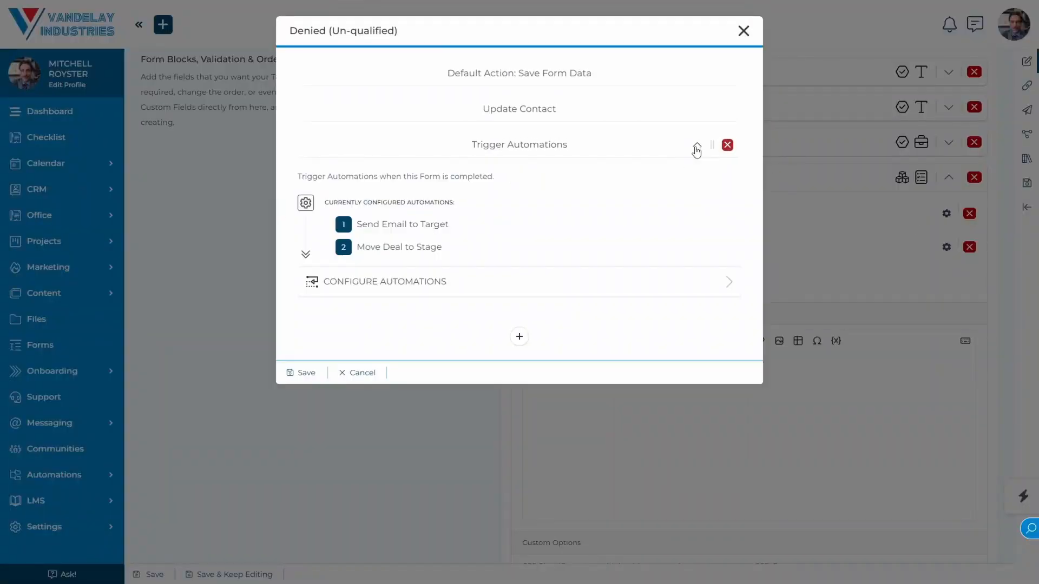
left_click(499, 279)
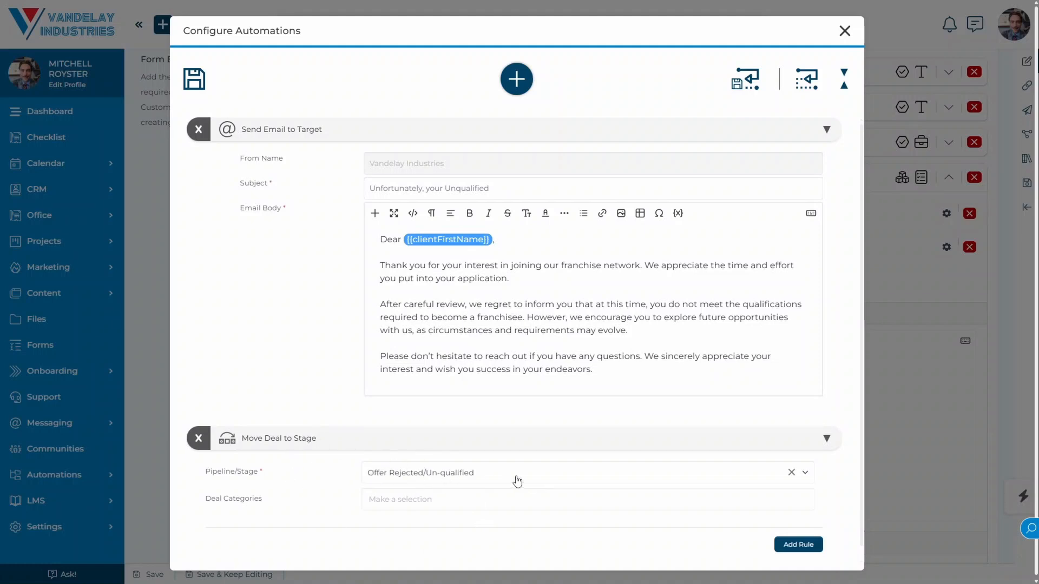
left_click(844, 32)
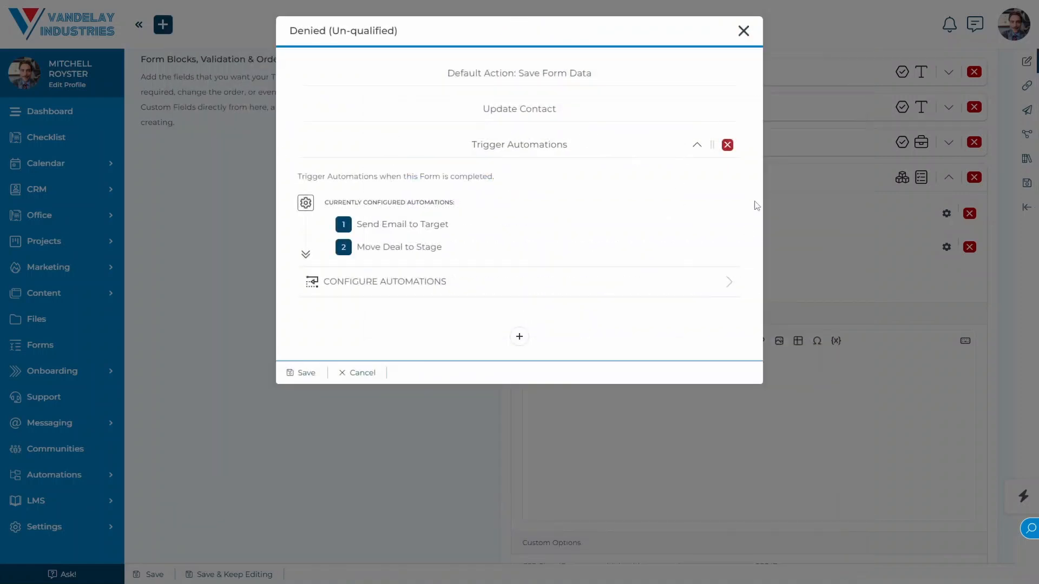
left_click(744, 31)
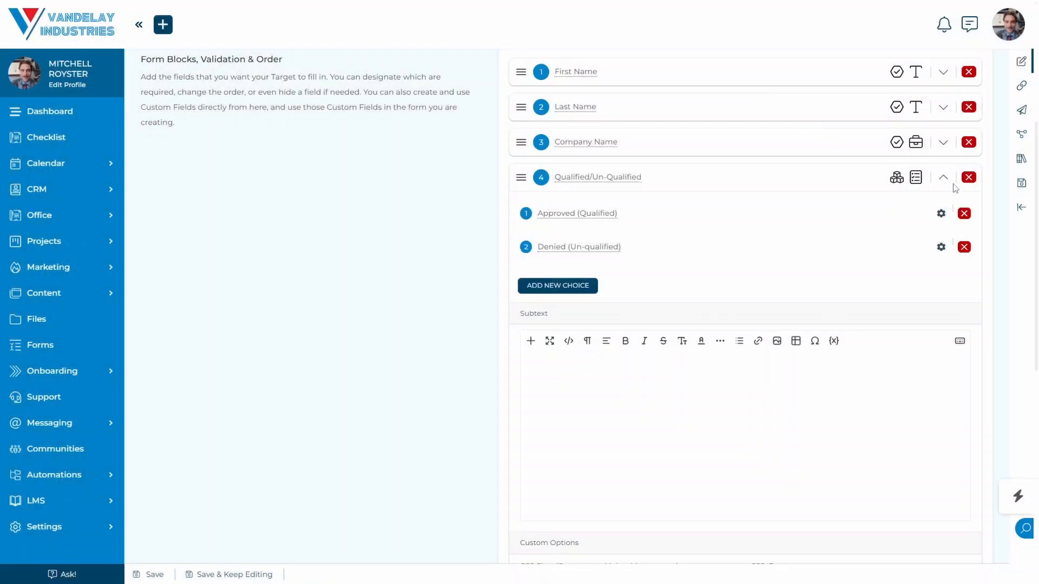
Step: Recheck which pipeline stage the Approved (Qualified) choice moves the deal to
left_click(940, 215)
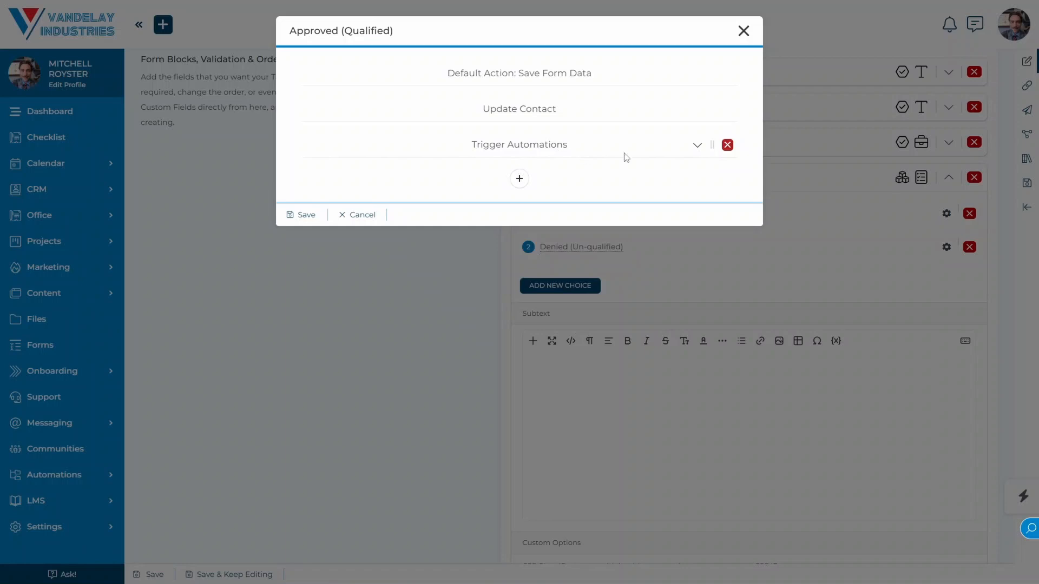
left_click(695, 152)
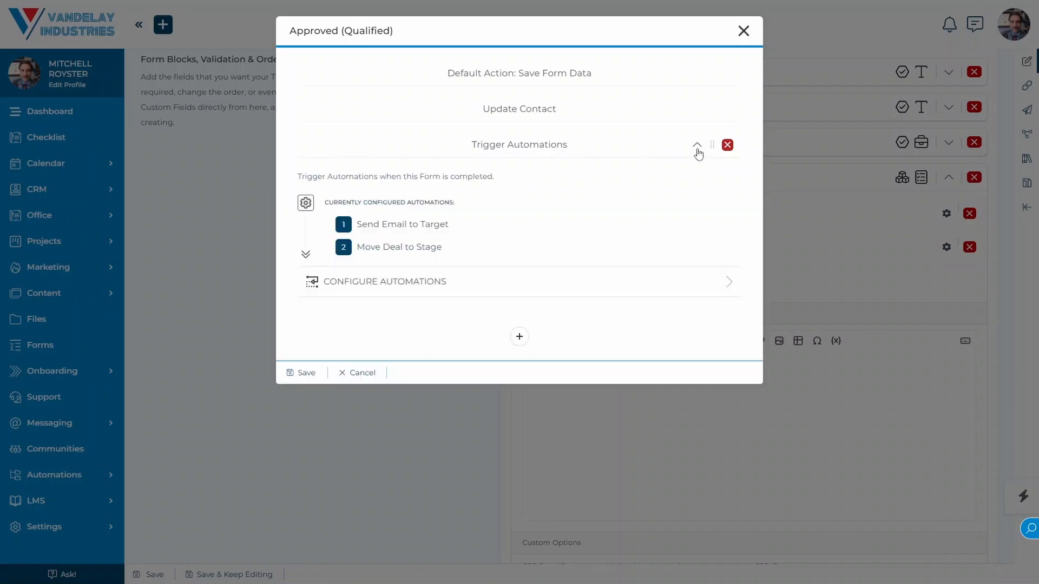
left_click(509, 281)
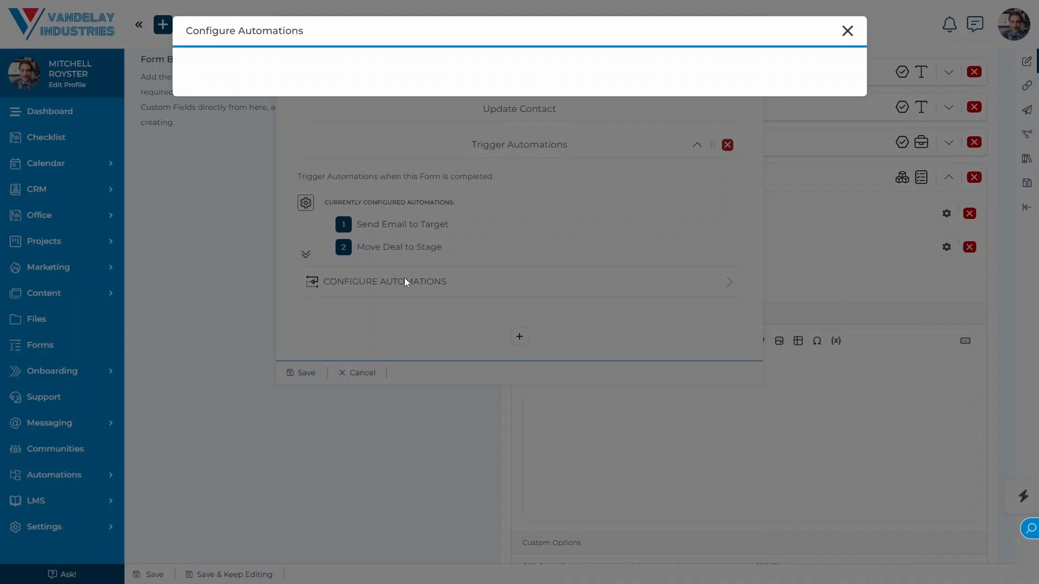
scroll(405, 278, "down", 2)
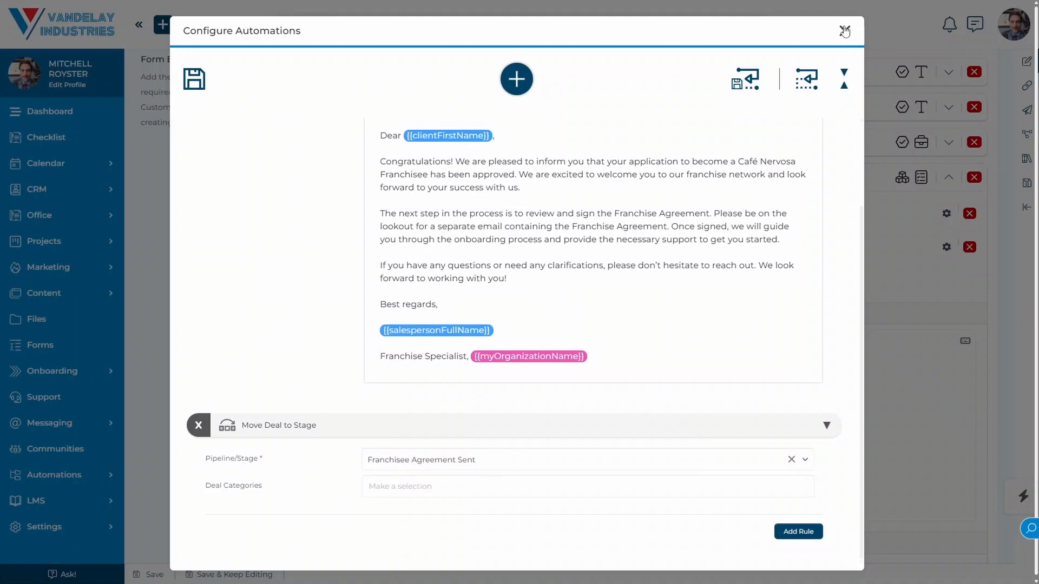
left_click(844, 31)
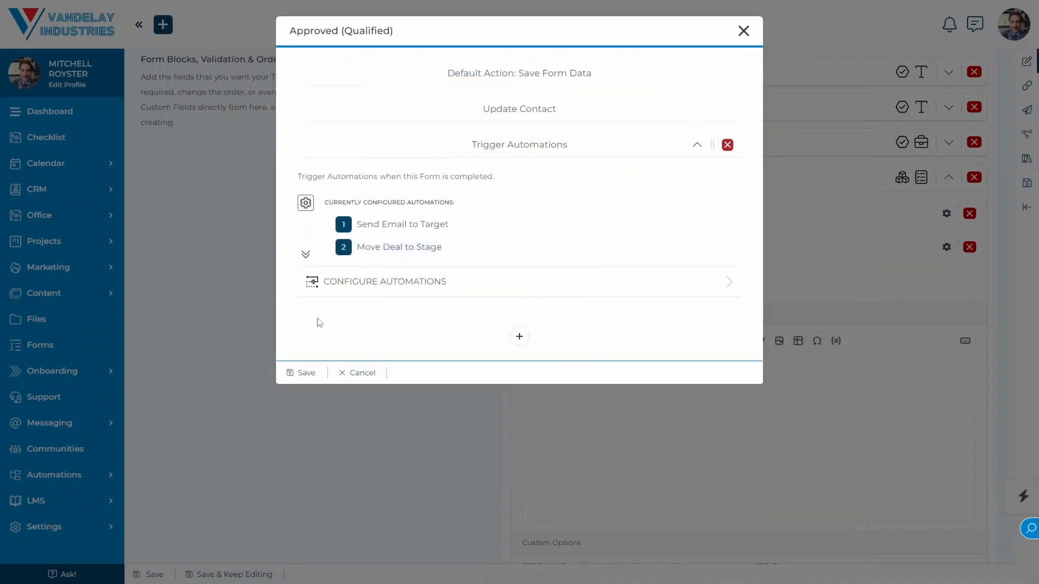
left_click(743, 31)
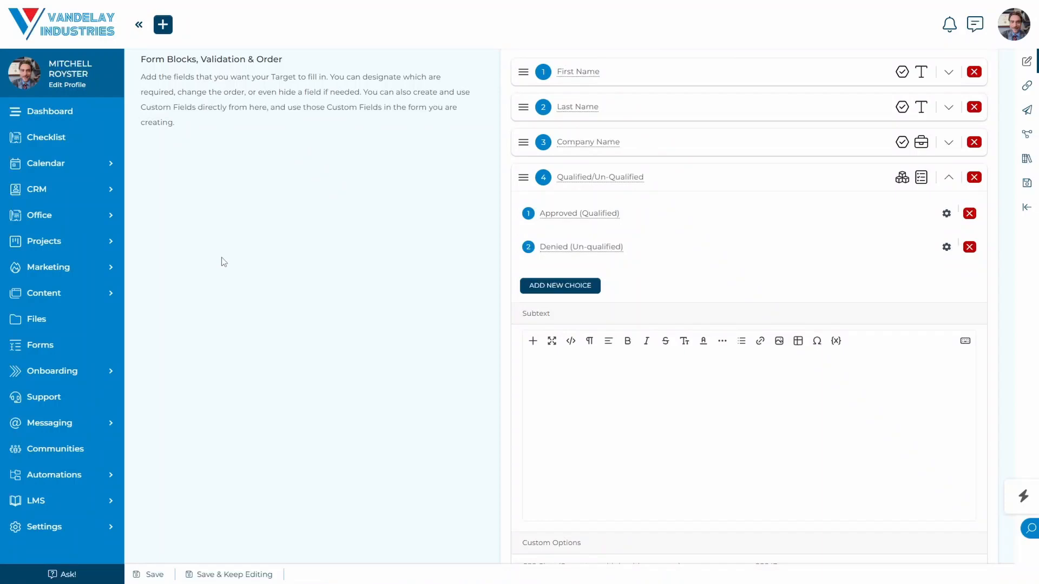
Step: Open the Café Nervosa Franchise Purchase pipeline from the CRM deals area
left_click(115, 198)
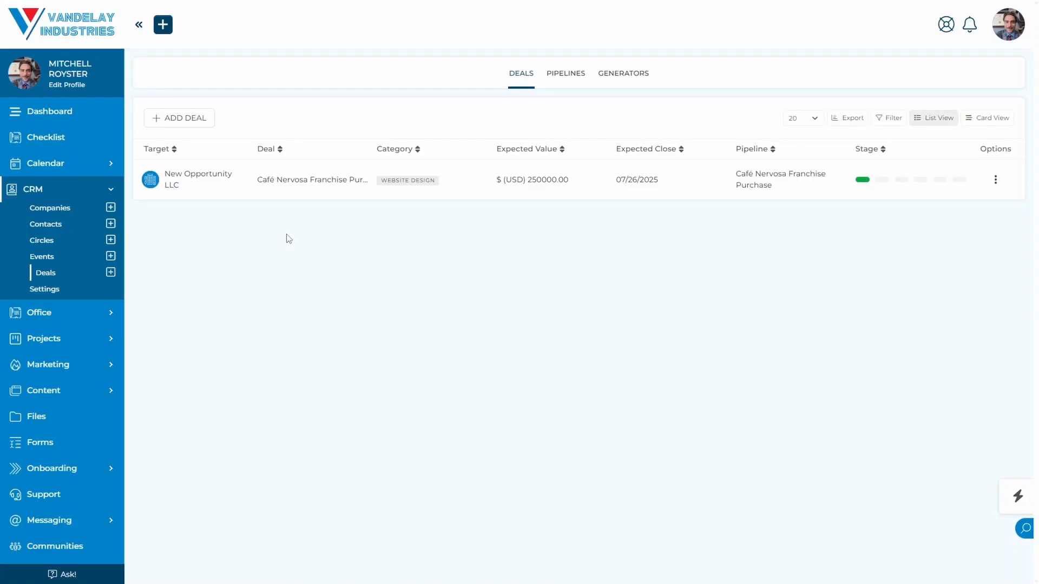
left_click(578, 77)
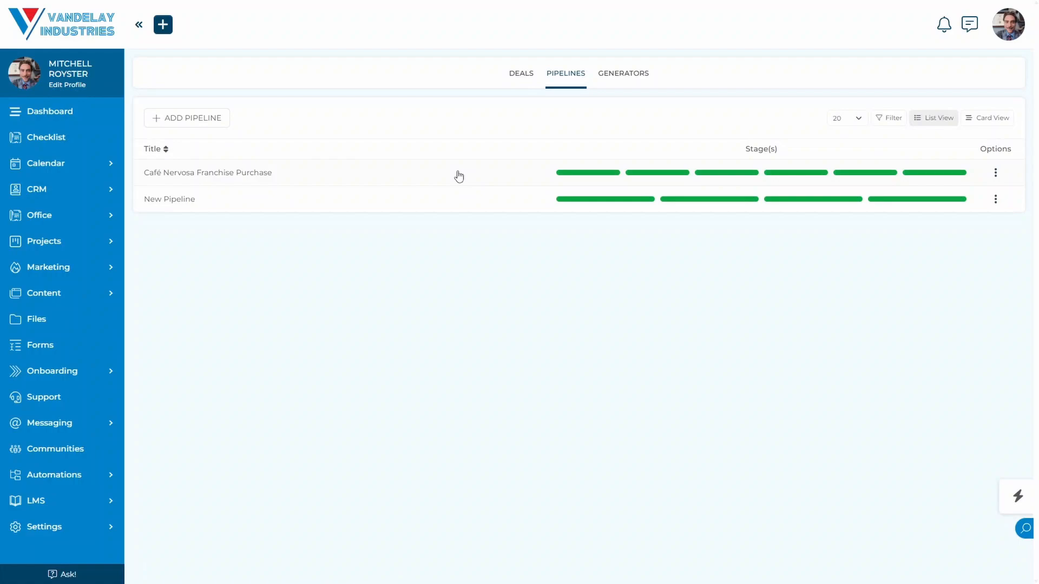
left_click(459, 176)
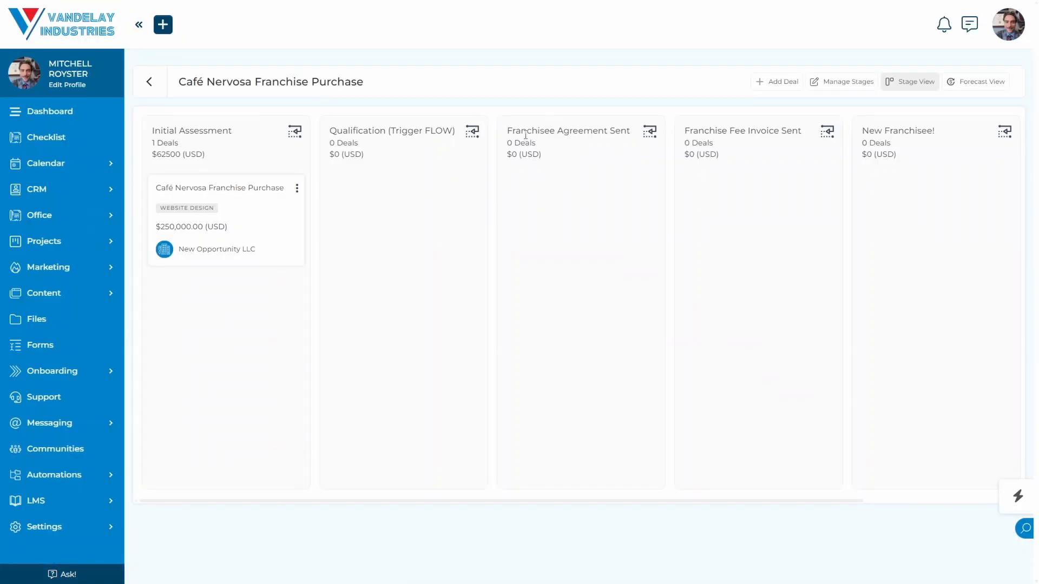
Step: Inspect the Generate Document automation, including its title and generator, for deals moved into the Franchisee Agreement Sent stage
left_click(649, 132)
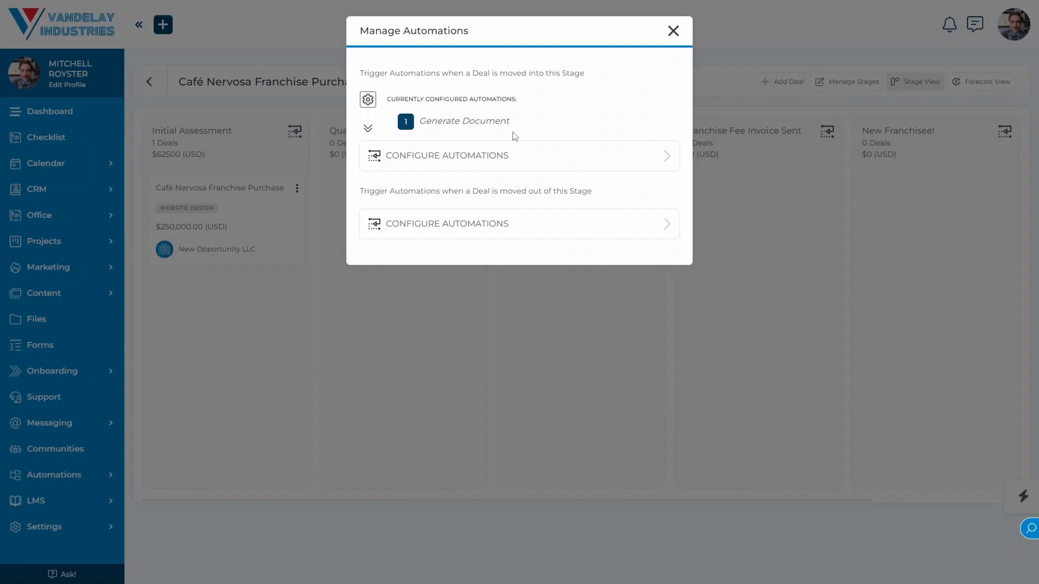
left_click(591, 160)
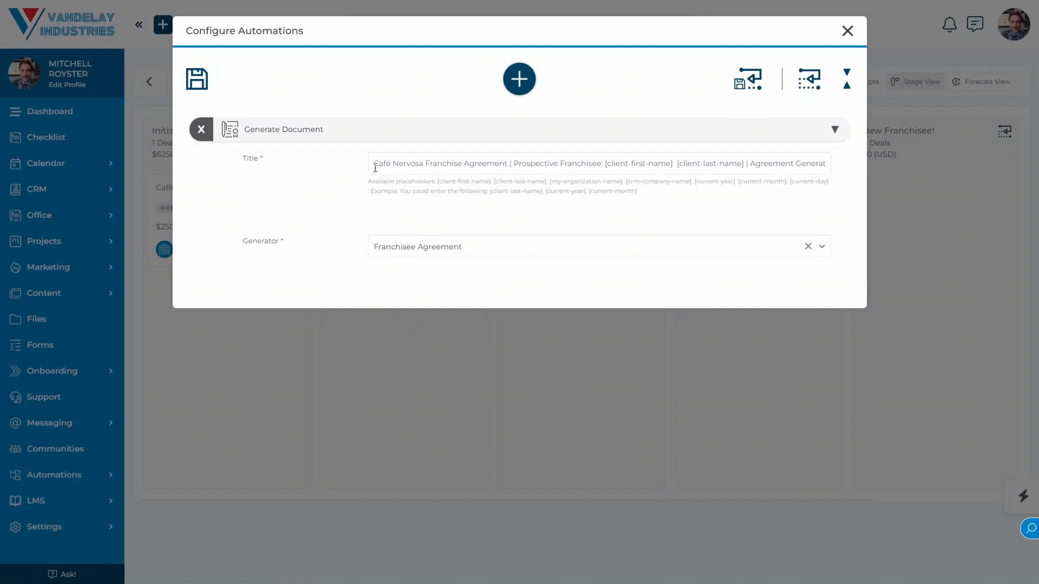
left_click_drag(375, 168, 853, 171)
left_click(852, 168)
left_click(845, 32)
left_click(673, 31)
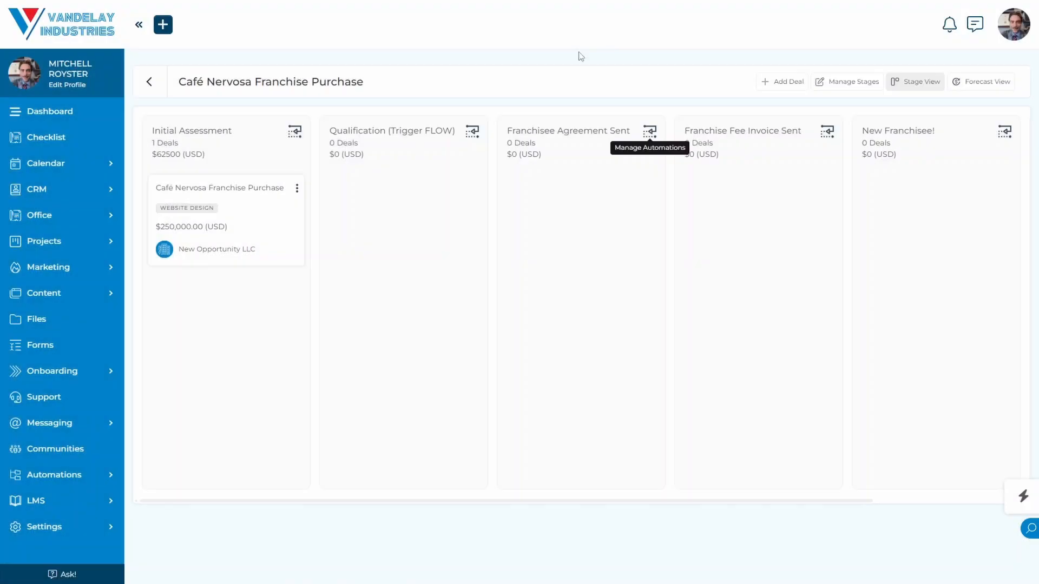
Step: Review the automations triggered when the Café Nervosa Franchise Agreement that is out for signature is fully signed
left_click(105, 219)
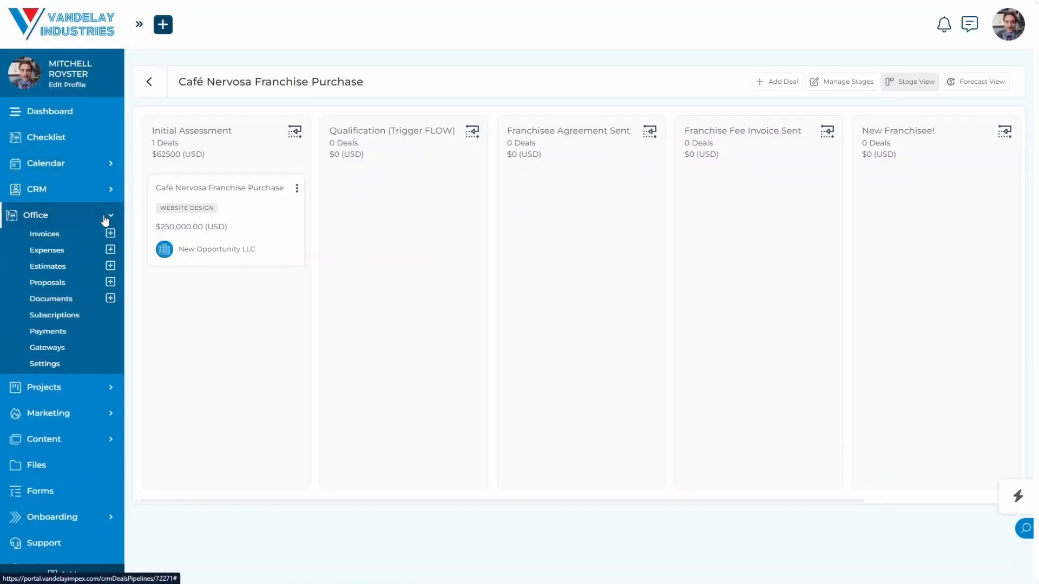
left_click(48, 303)
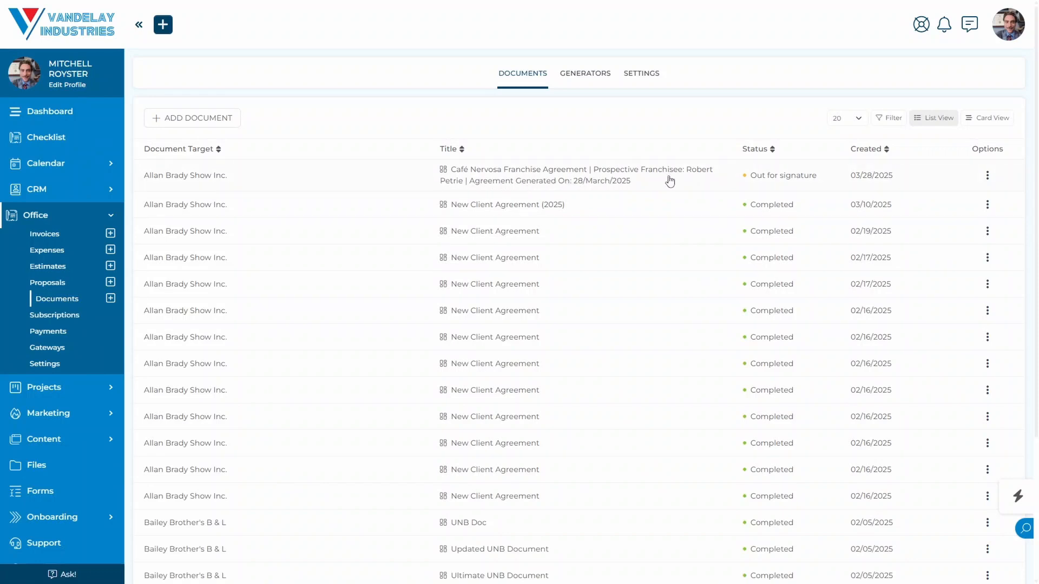
left_click(988, 177)
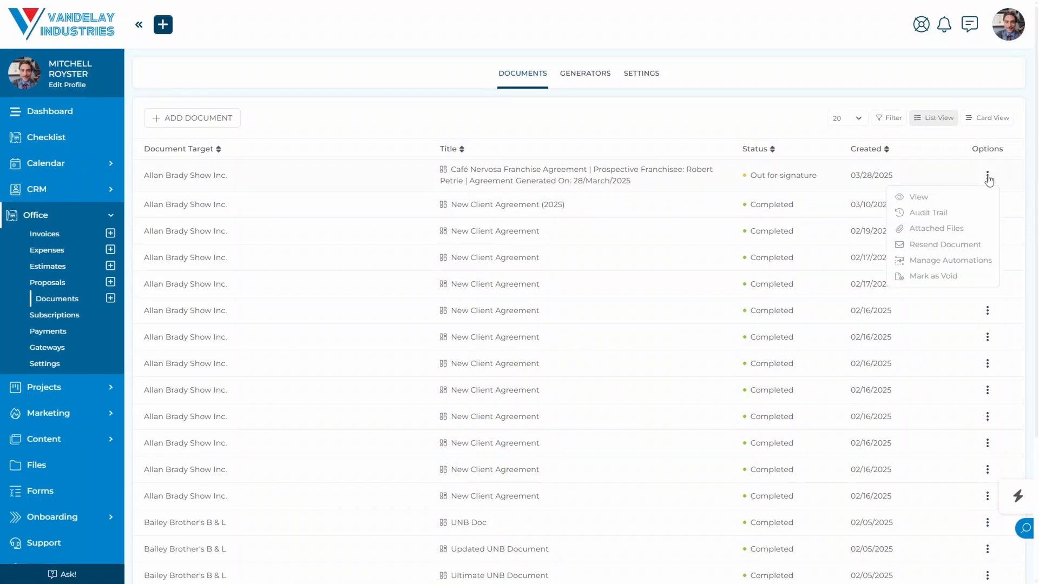
left_click(949, 261)
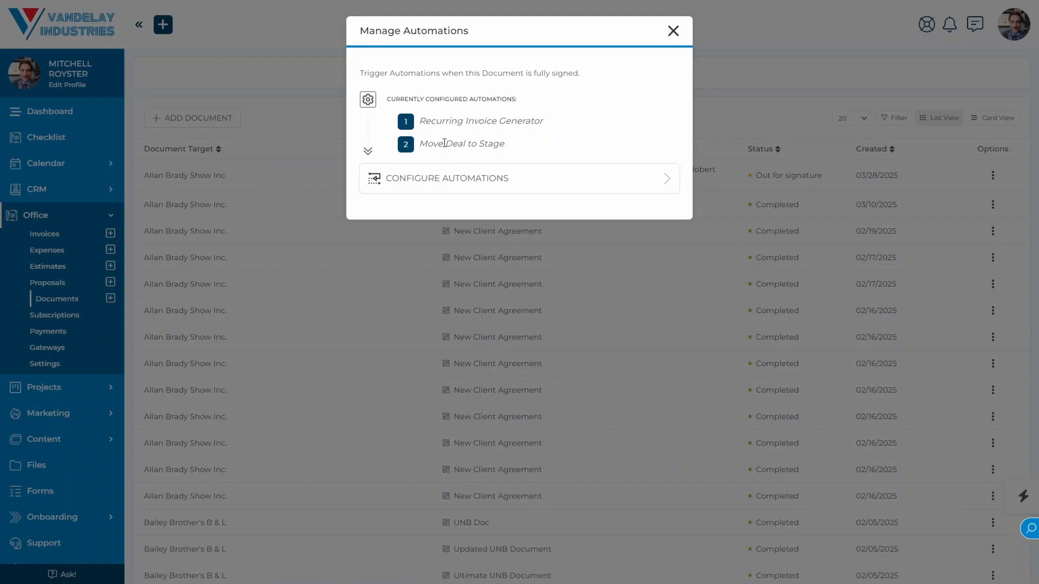
left_click(552, 173)
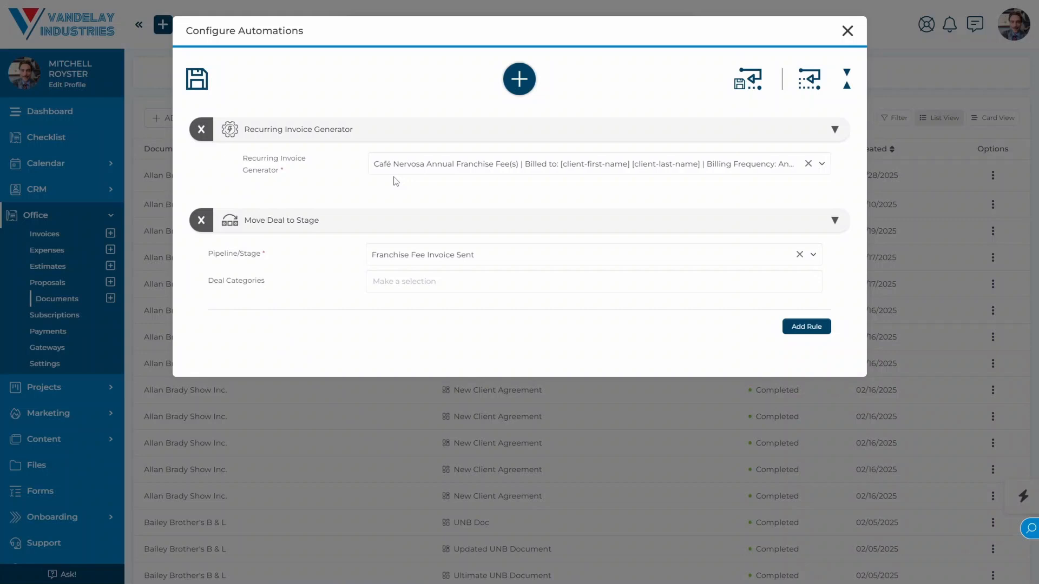
left_click(848, 31)
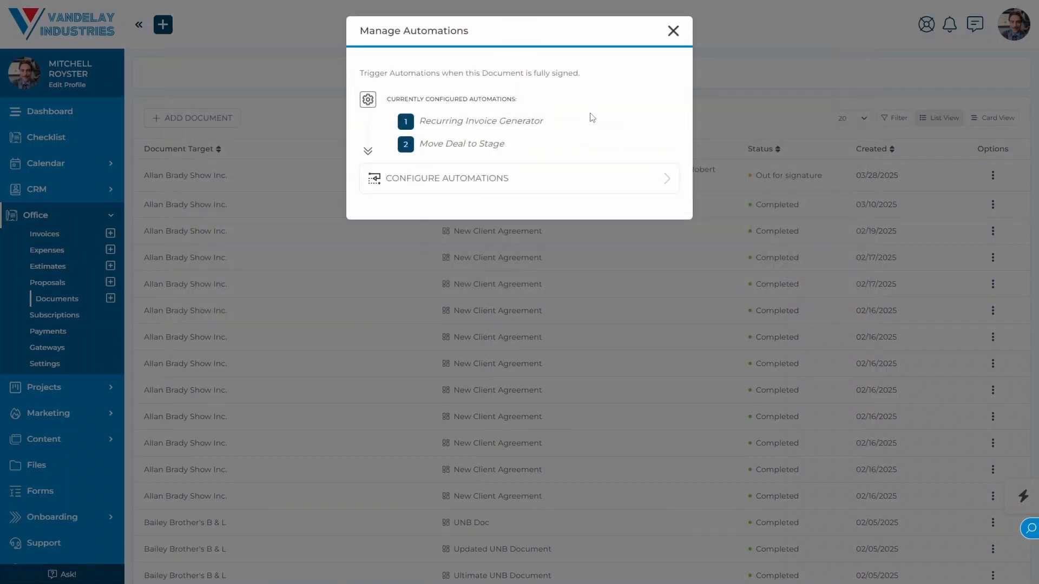
left_click(673, 31)
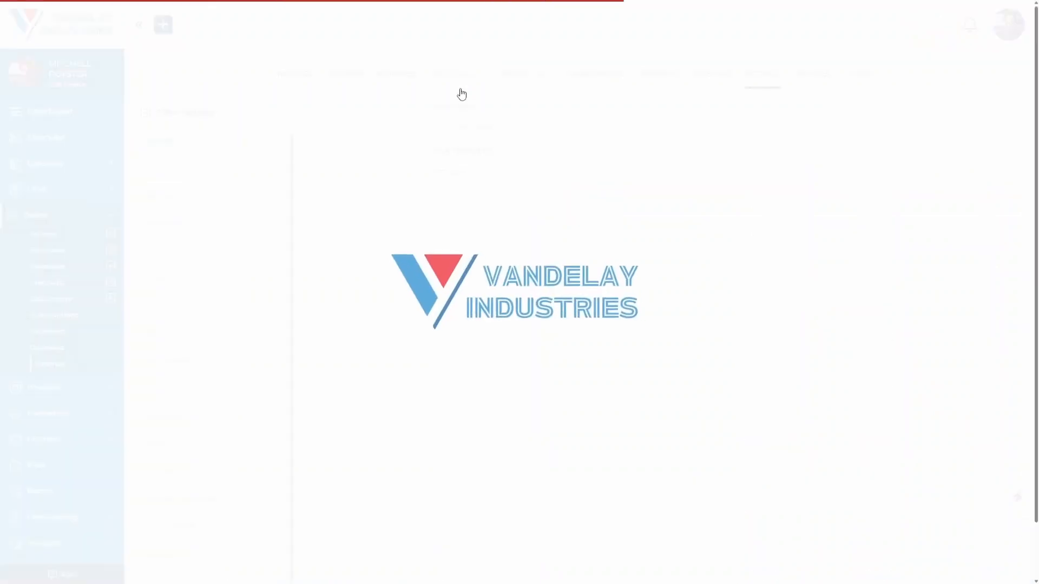
Step: Open the Café Nervosa Annual Franchise Fee(s) recurring invoice generator and review its line items, recurring settings and payment settings
mouse_move(531, 77)
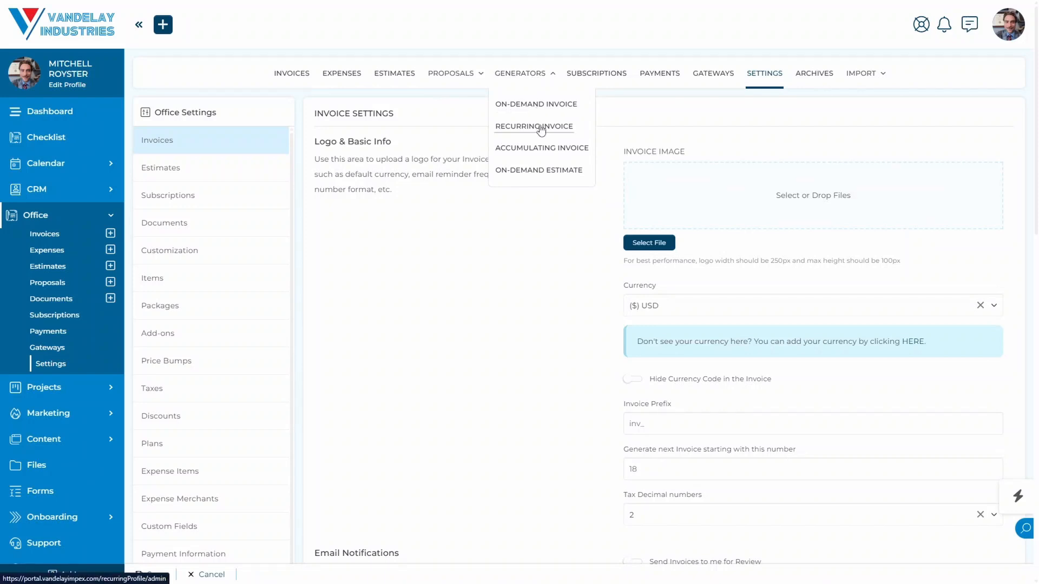
left_click(541, 128)
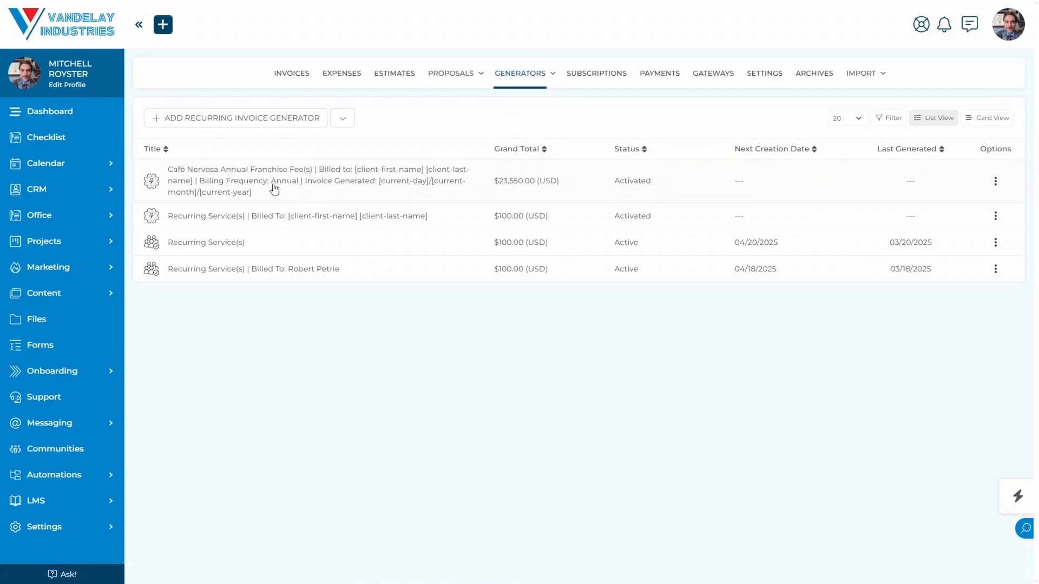
left_click(316, 194)
scroll(316, 194, "down", 15)
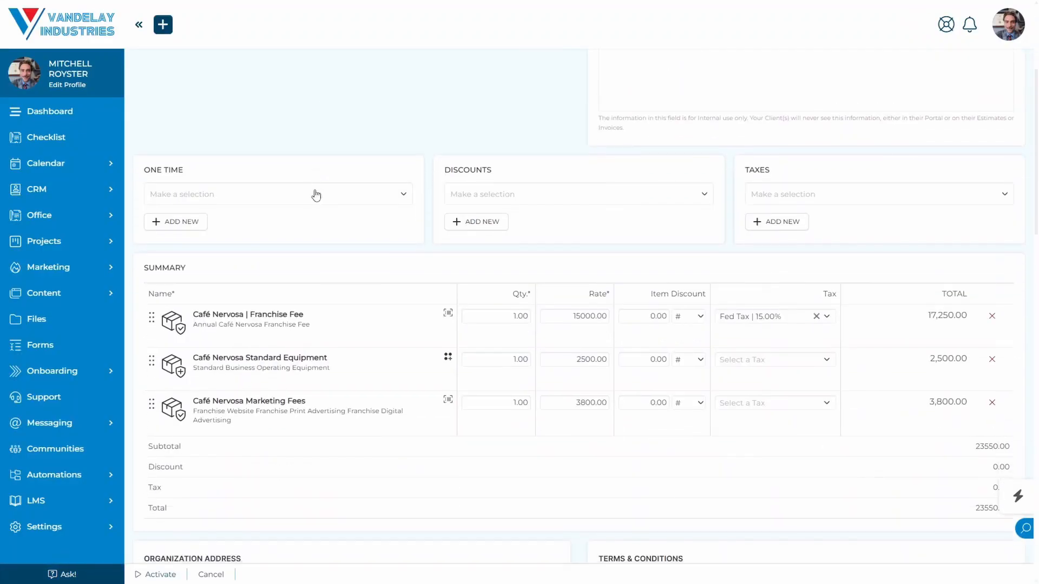
scroll(316, 194, "down", 7)
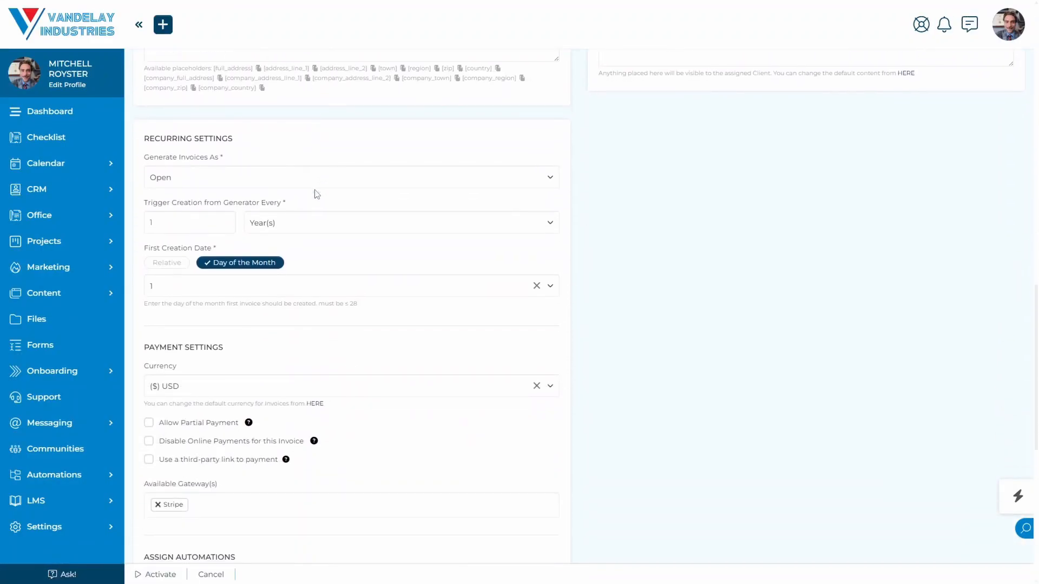
scroll(316, 194, "down", 1)
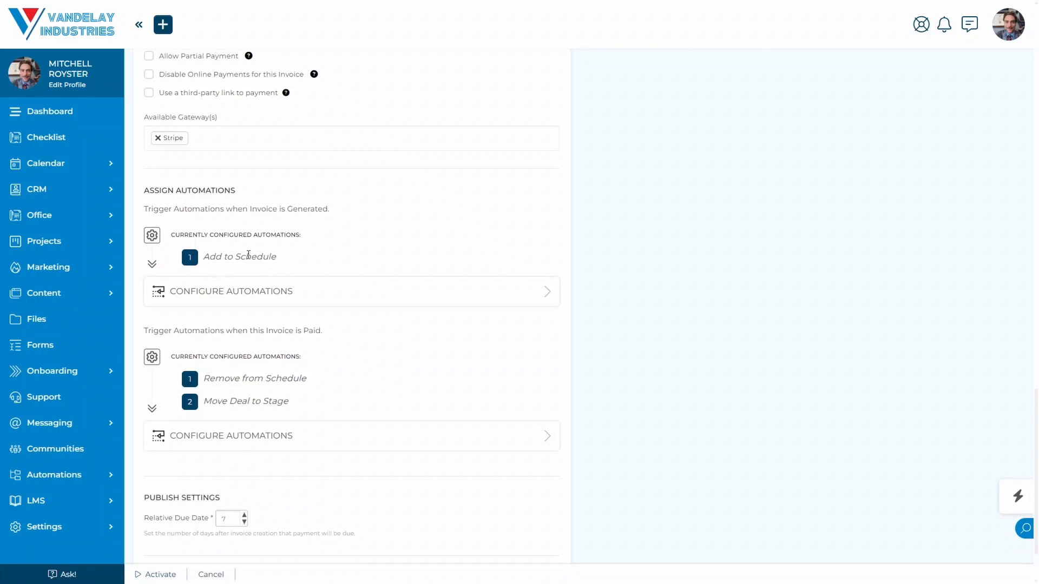
Step: Inspect the generator's configured automations for when the invoice is generated and for when it is paid
left_click_drag(204, 257, 282, 258)
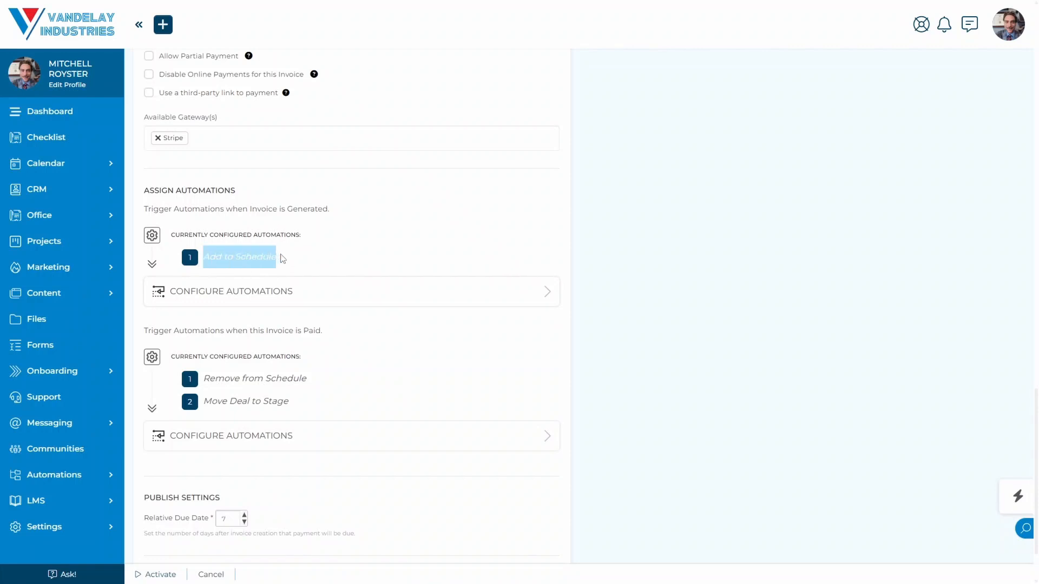
left_click(322, 262)
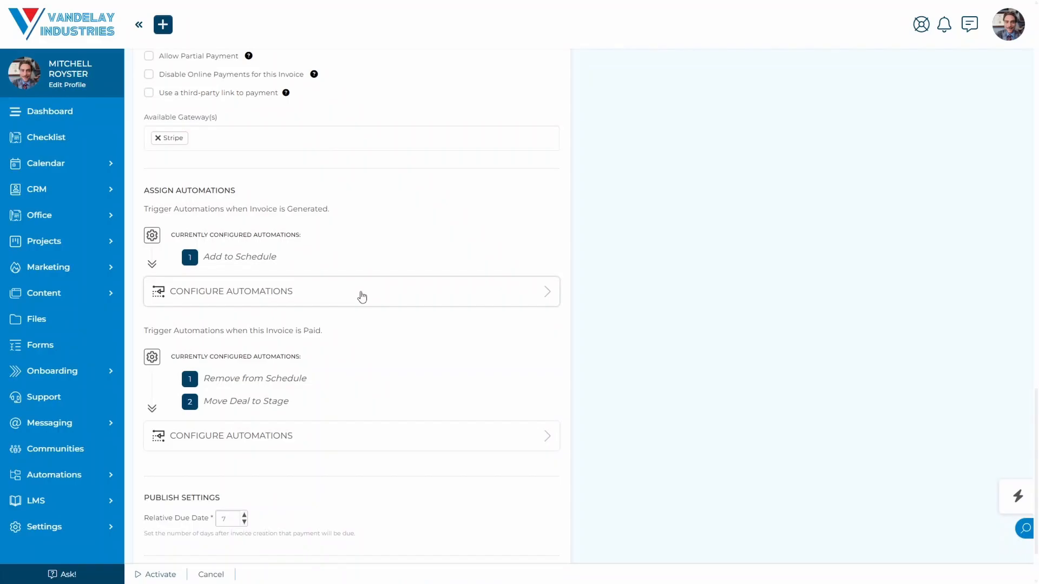
left_click(362, 297)
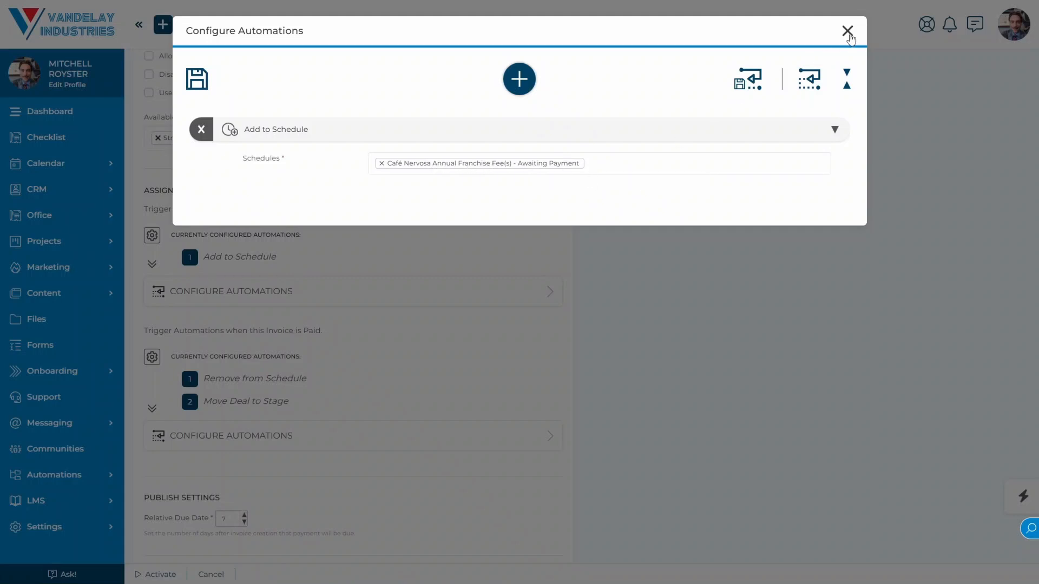
left_click(847, 30)
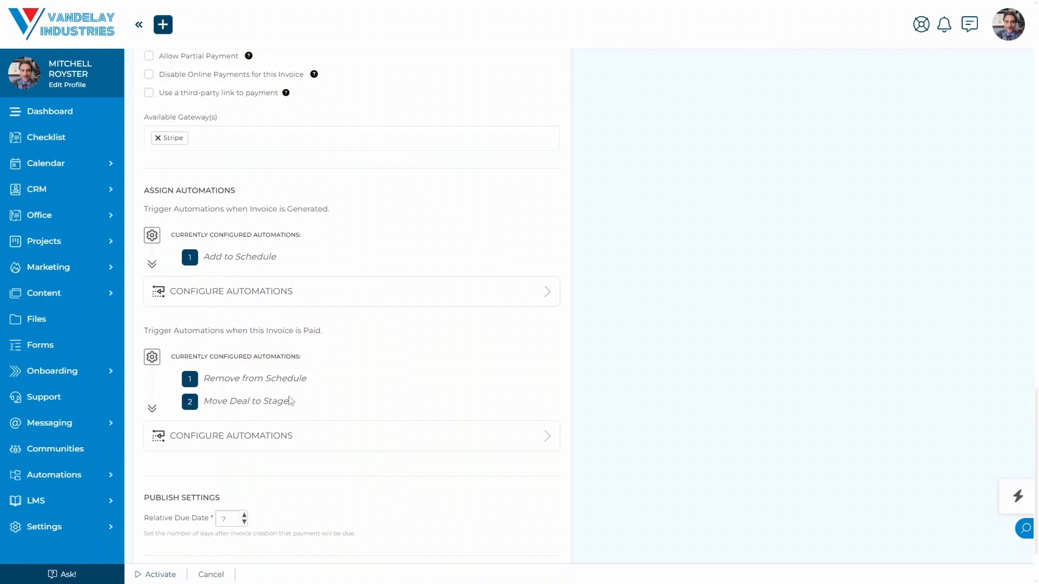
left_click(309, 442)
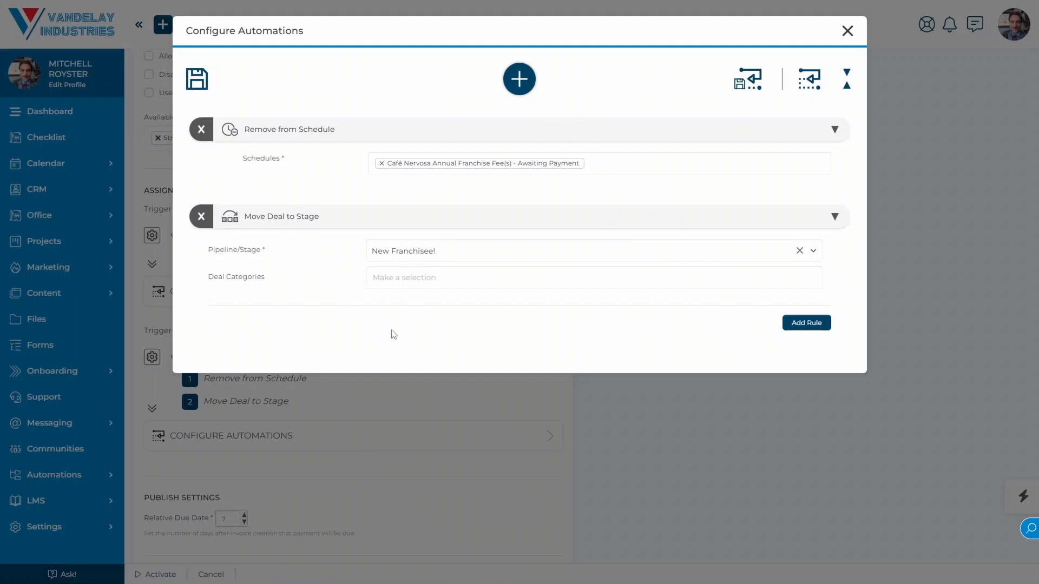
left_click(847, 31)
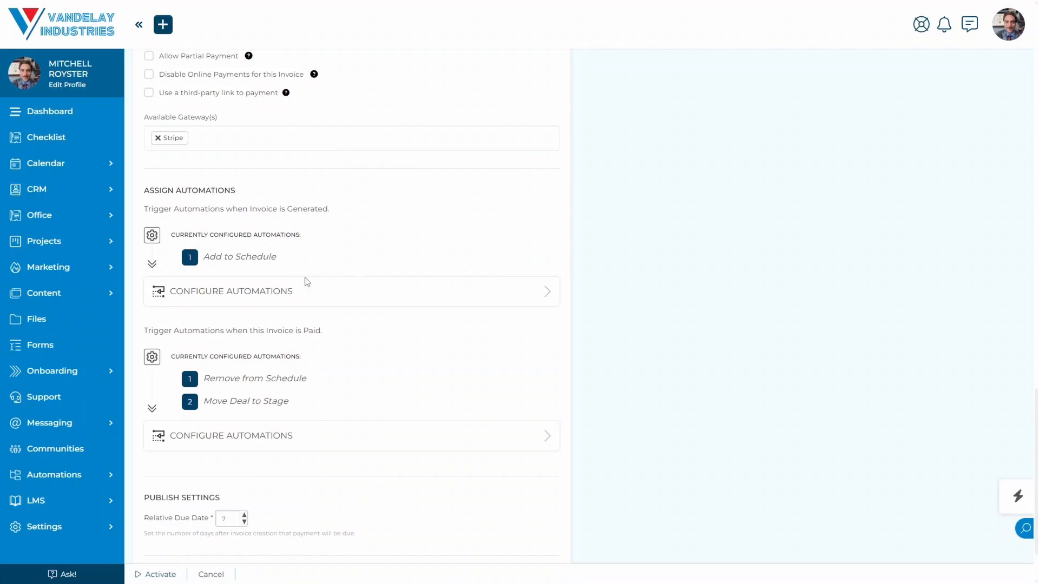
Step: Open the automations list of the "Café Nervosa Annual Franchise Fee(s) - Awaiting Payment" schedule
left_click(112, 479)
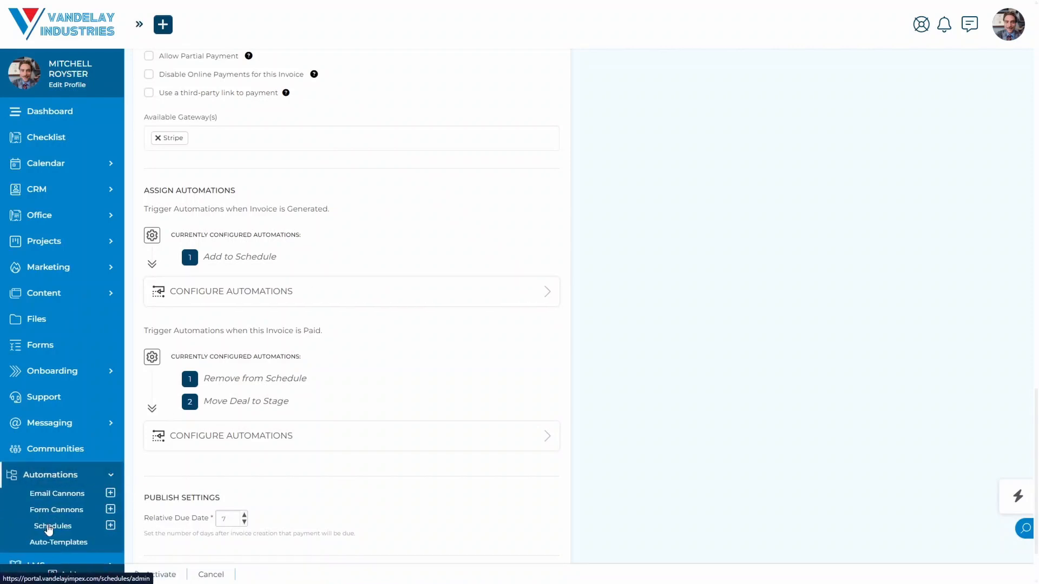
left_click(50, 527)
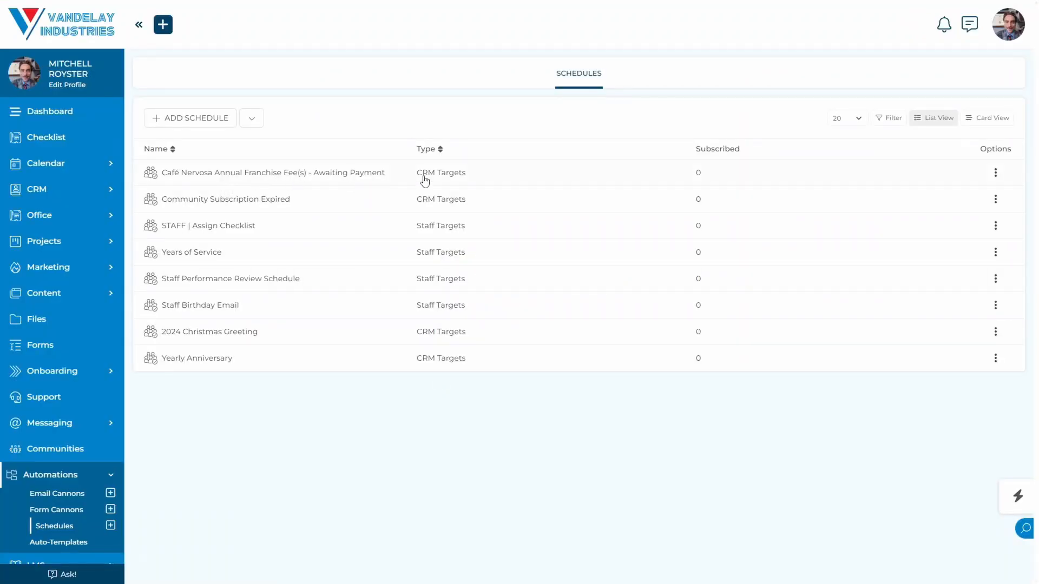
left_click(530, 174)
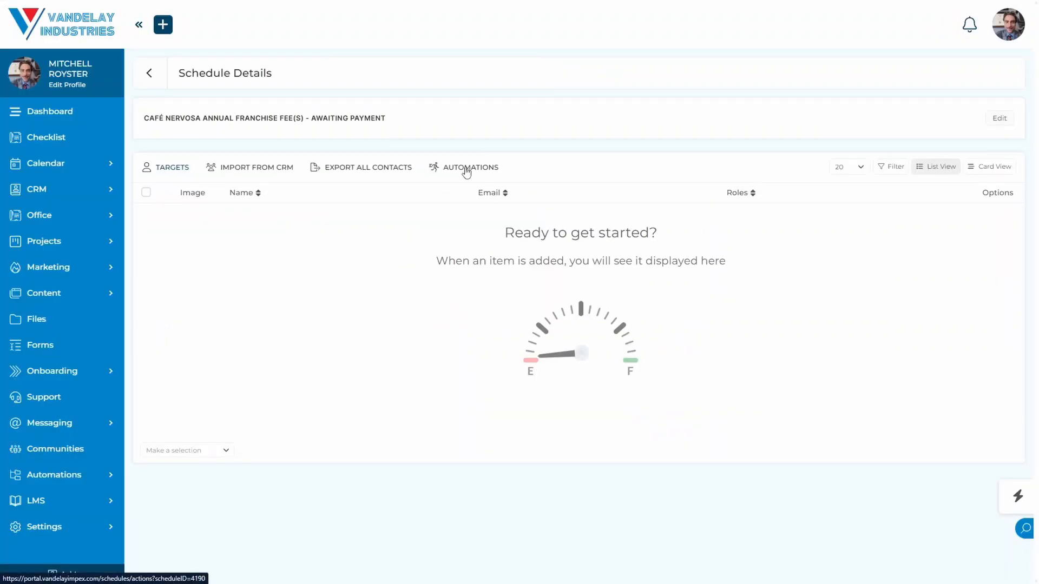
left_click(467, 168)
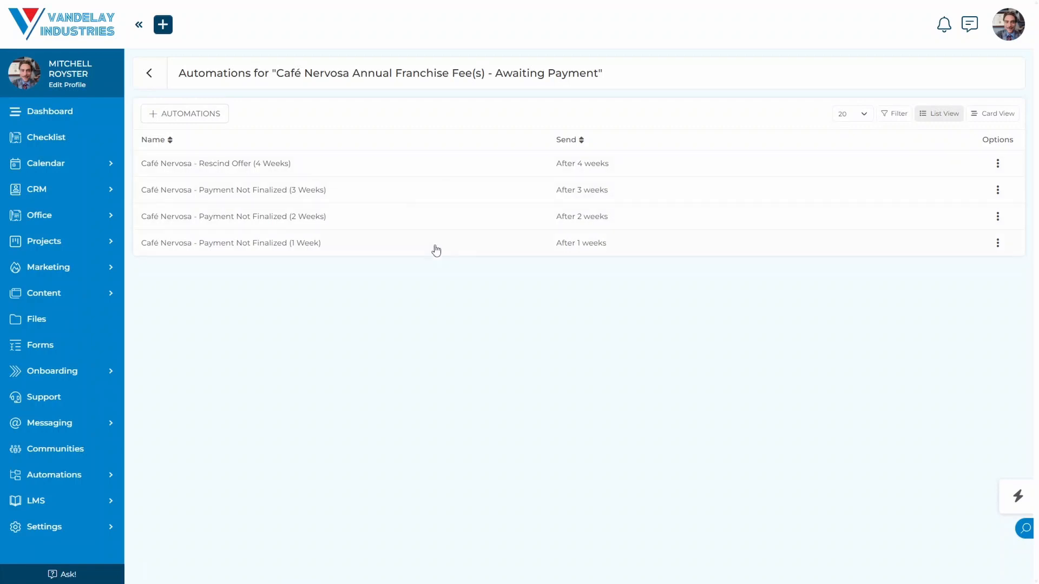
Step: Review the target and internal reminder emails configured in the Payment Not Finalized (1 Week) automation
left_click(486, 250)
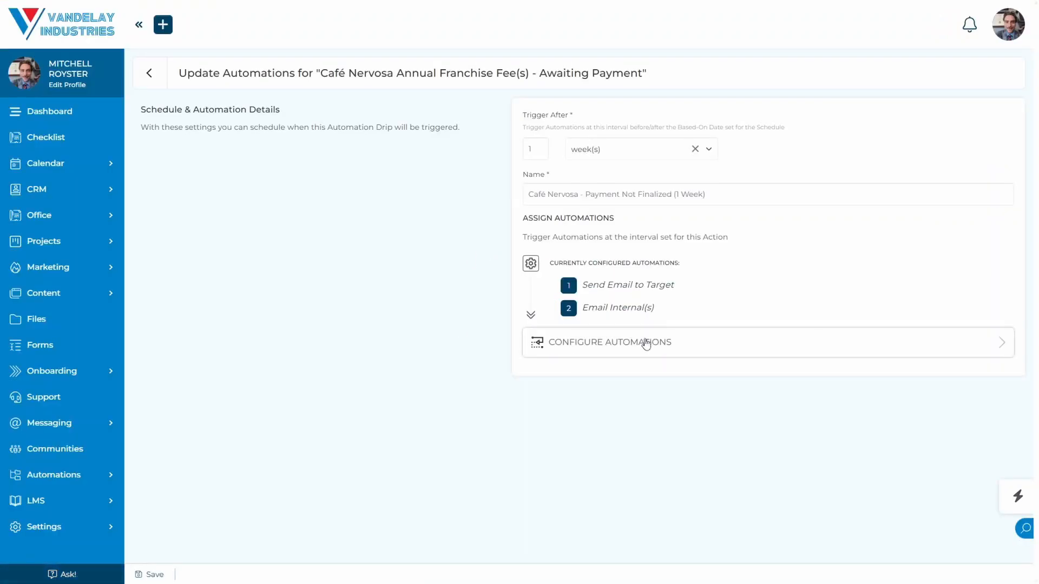
left_click(701, 345)
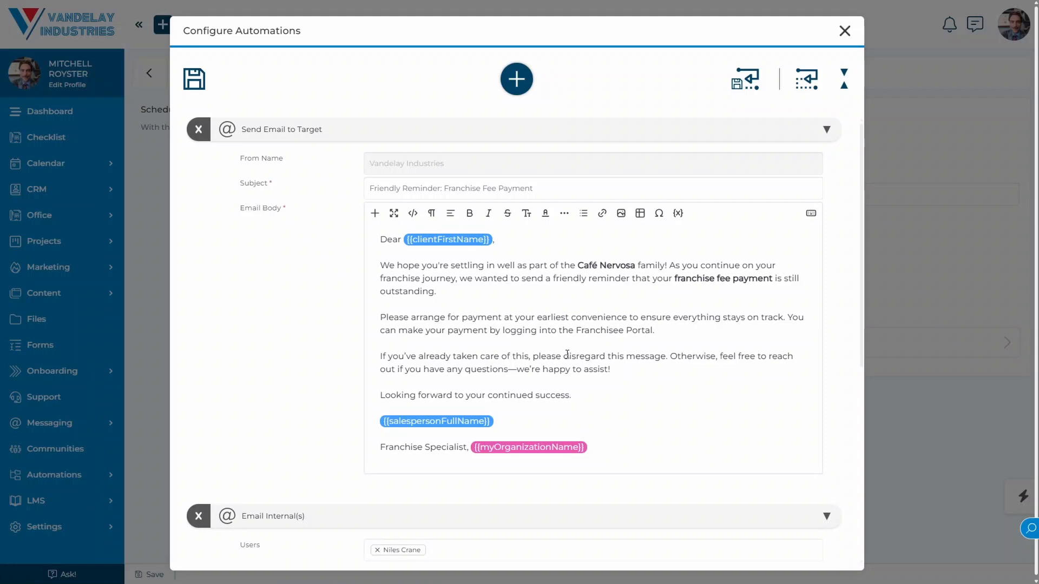
left_click(318, 320)
scroll(318, 320, "down", 6)
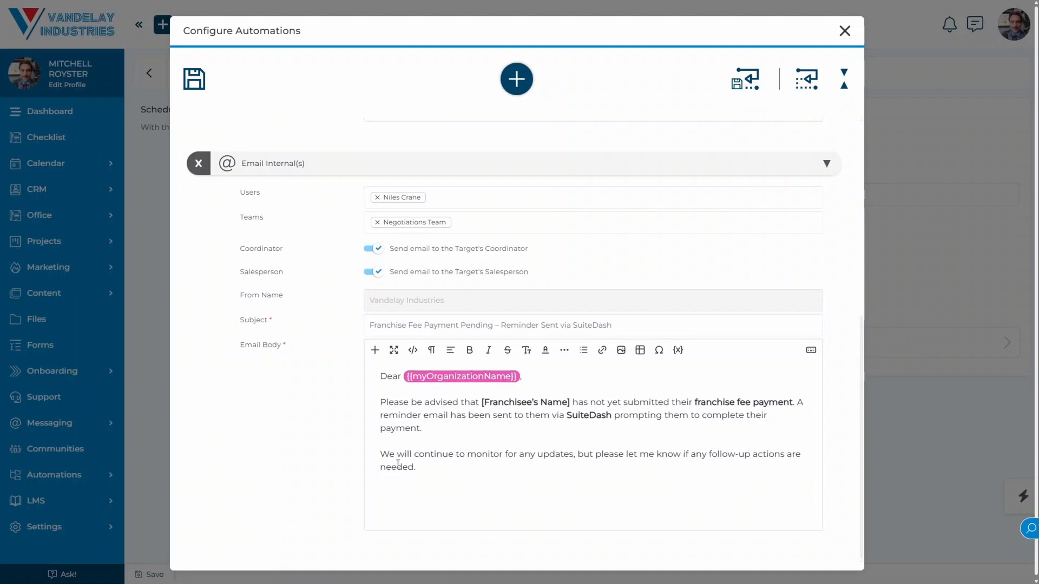
scroll(267, 435, "up", 6)
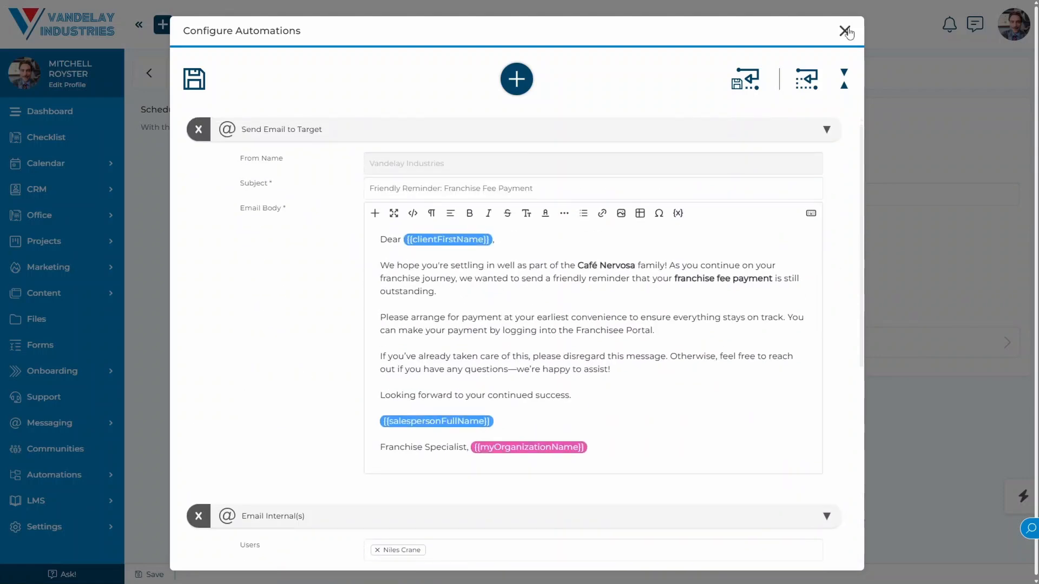
left_click(847, 32)
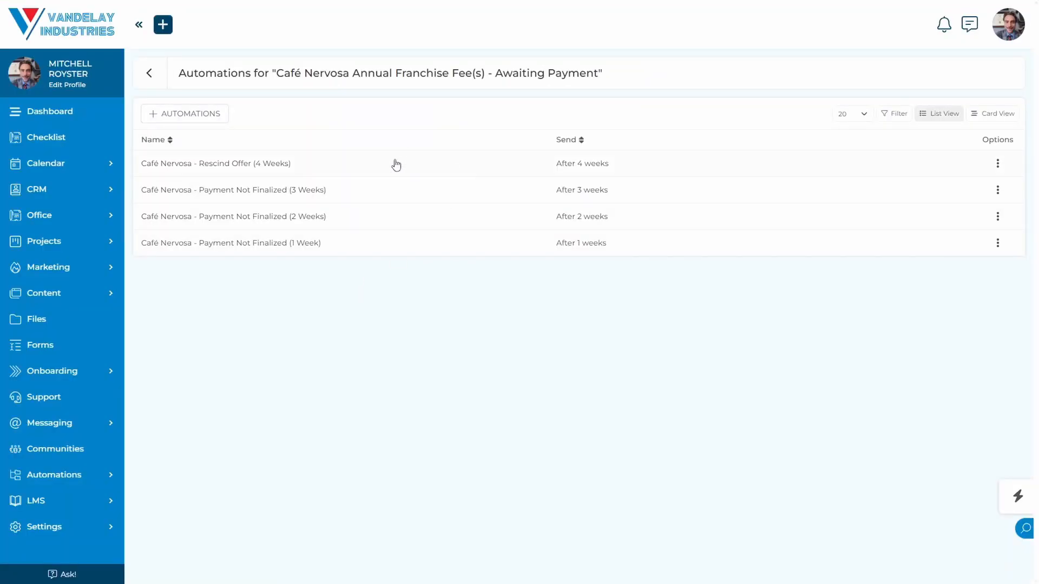
Step: Review the target and internal emails configured in the Rescind Offer (4 Weeks) automation
left_click(247, 165)
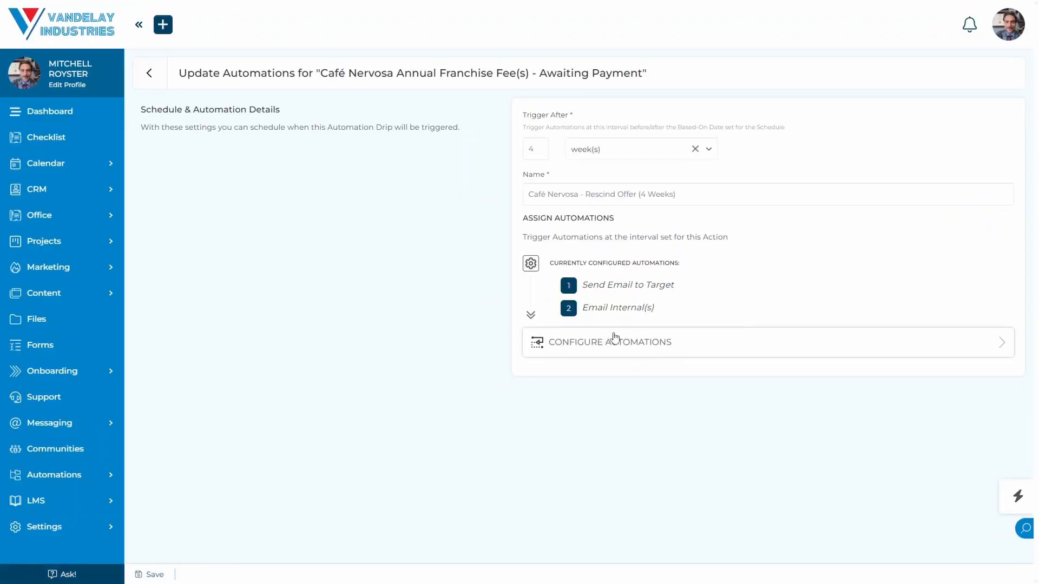
left_click(614, 337)
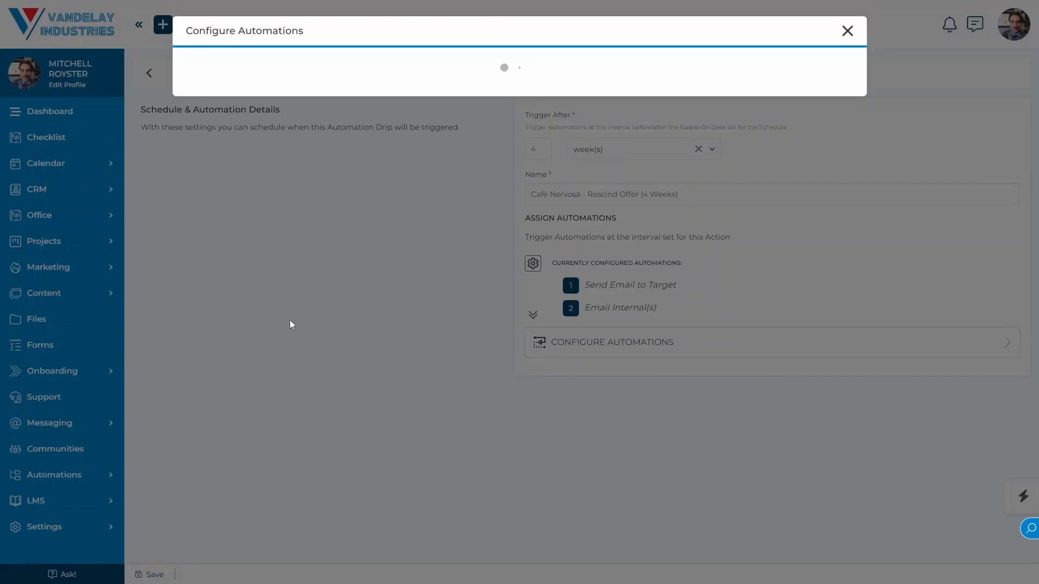
scroll(292, 325, "down", 3)
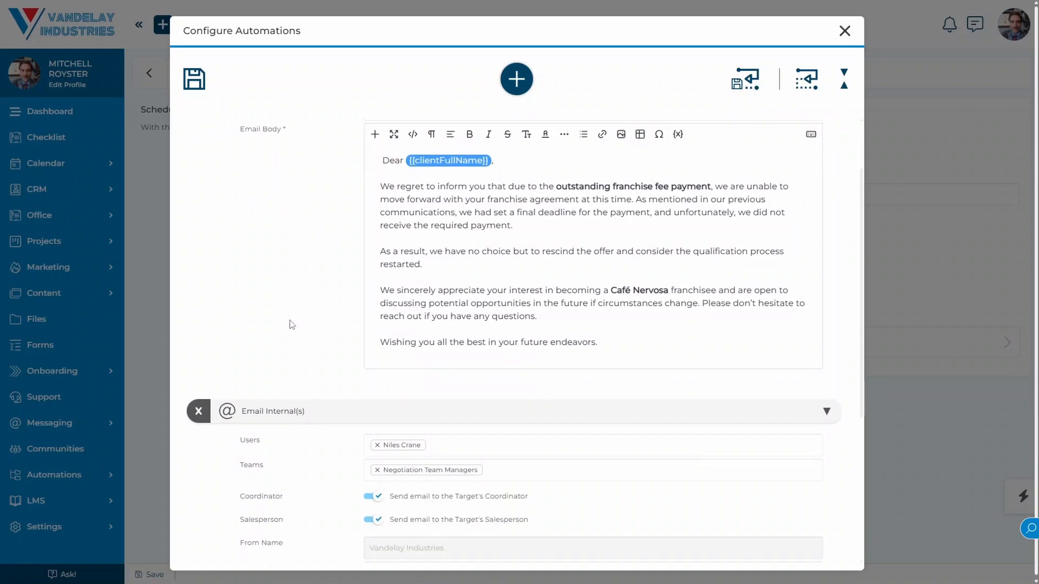
scroll(290, 325, "up", 2)
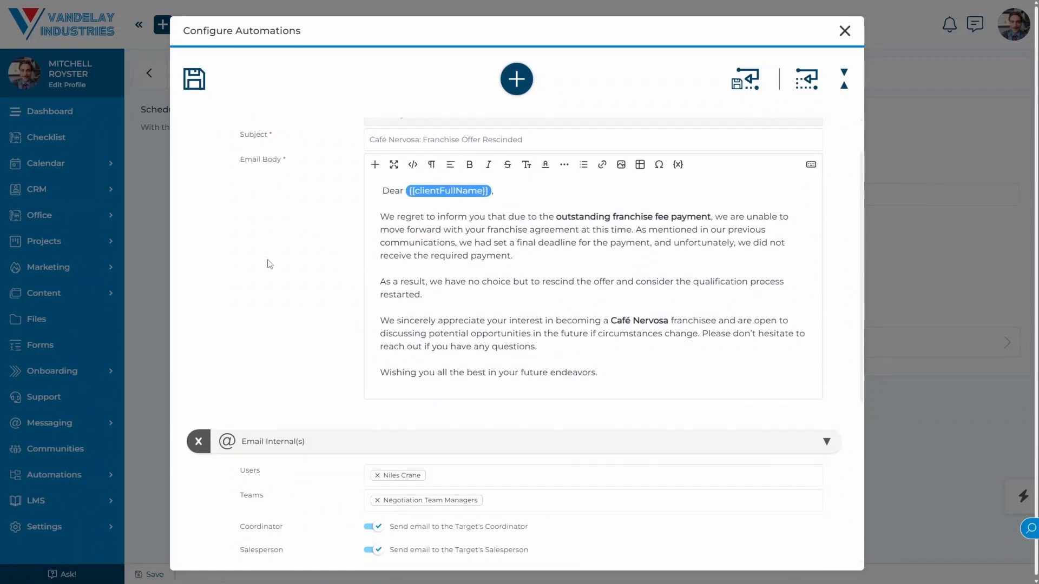
scroll(268, 263, "up", 1)
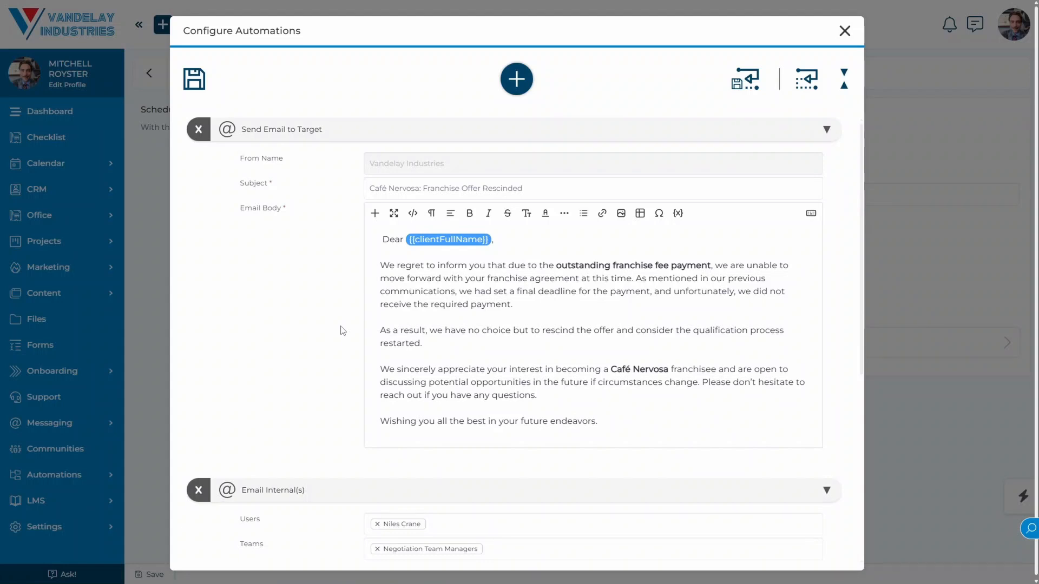
scroll(340, 330, "down", 6)
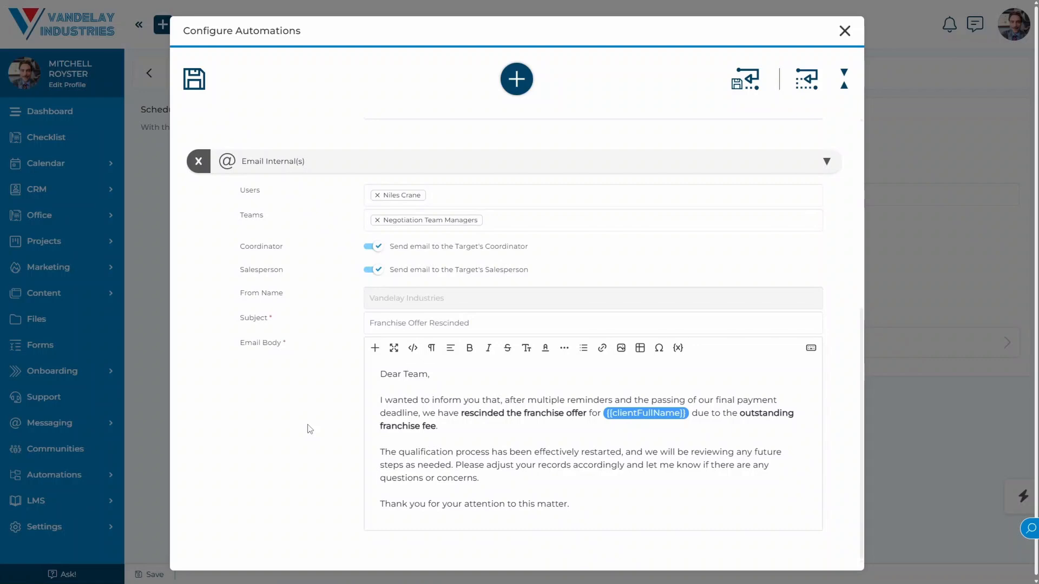
scroll(220, 411, "up", 5)
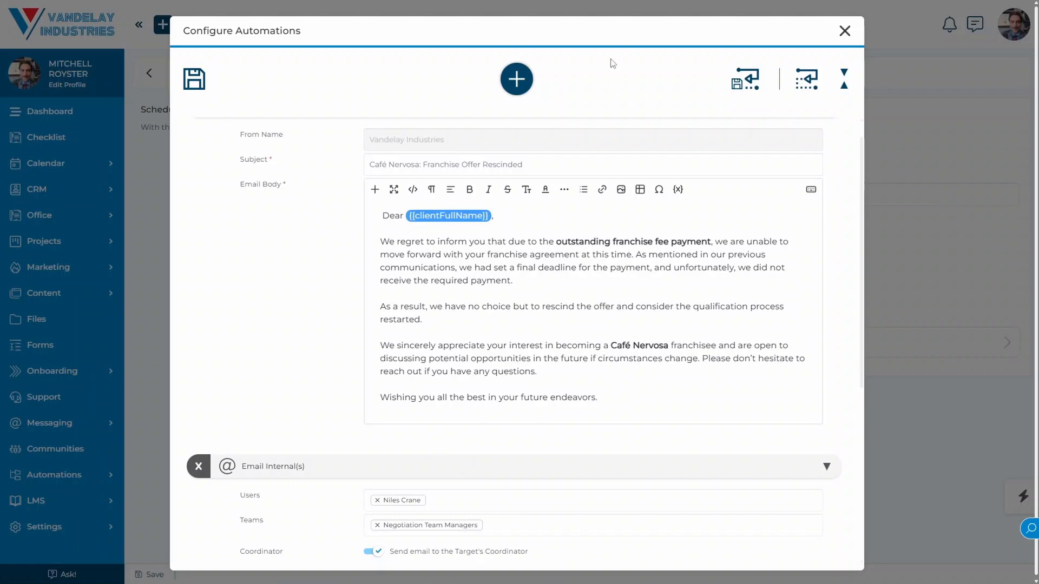
left_click(845, 31)
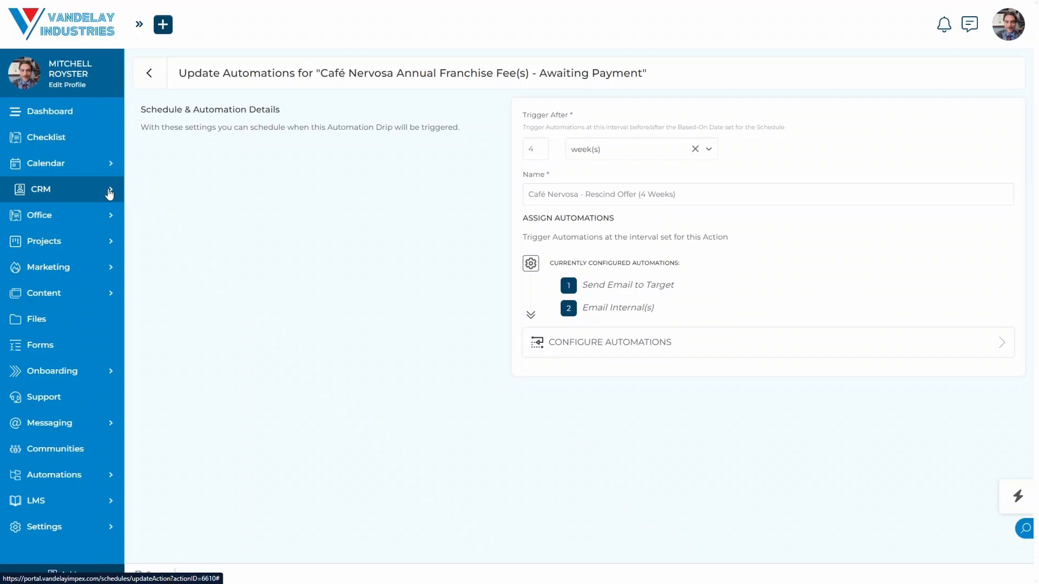
Step: Return to the CRM deals area and open the Café Nervosa Franchise Purchase pipeline
left_click(109, 193)
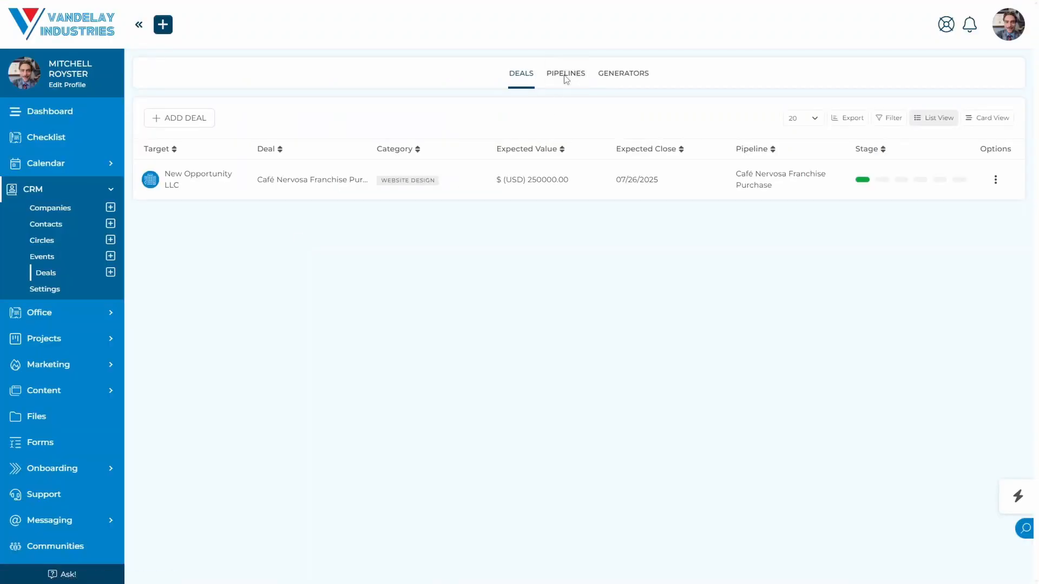
left_click(565, 79)
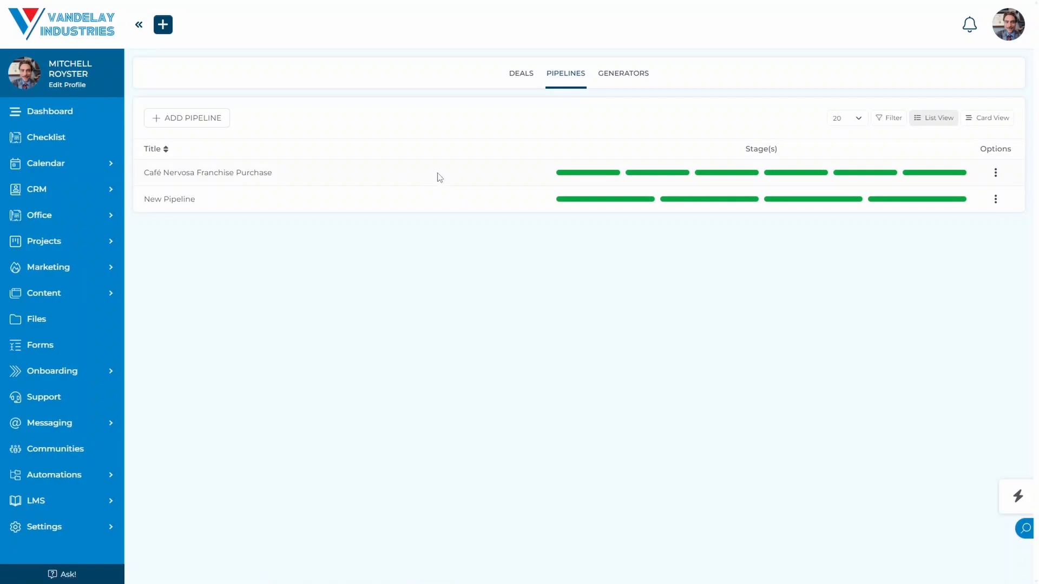
left_click(424, 172)
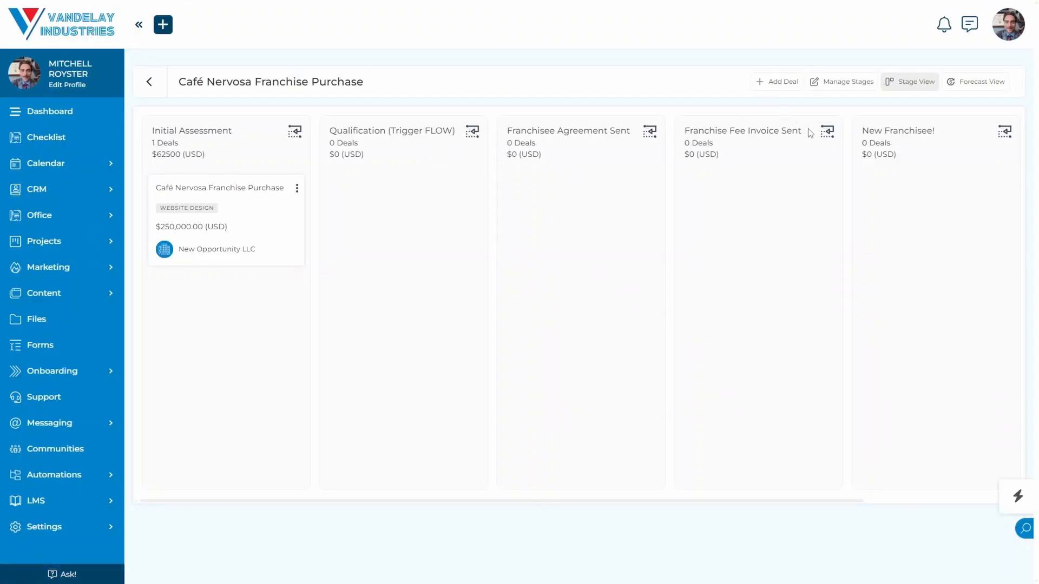
Step: Inspect the welcome email and checklist assignment automations for deals moved into the New Franchisee! stage
left_click(1008, 134)
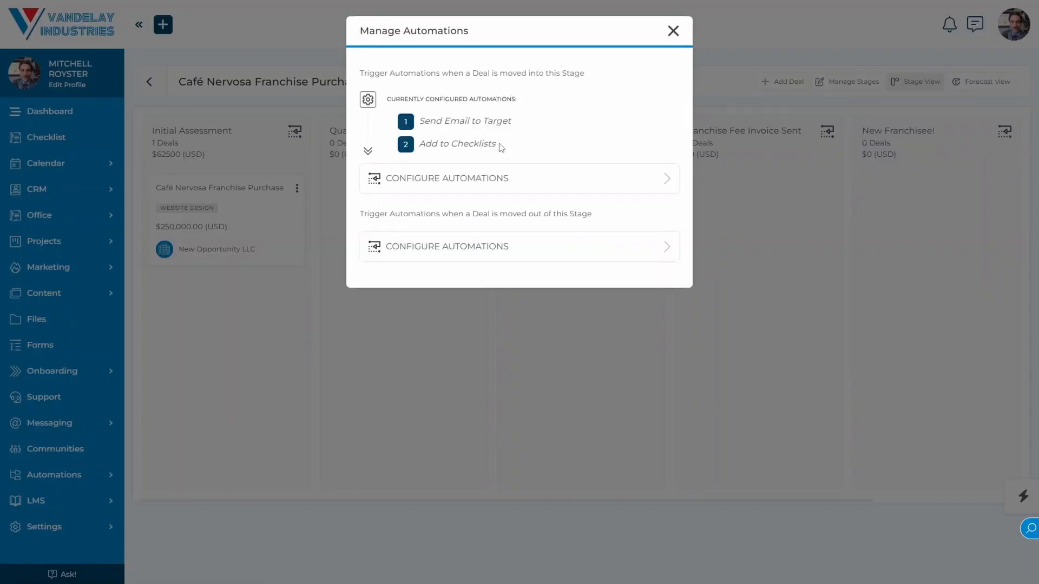
left_click(513, 185)
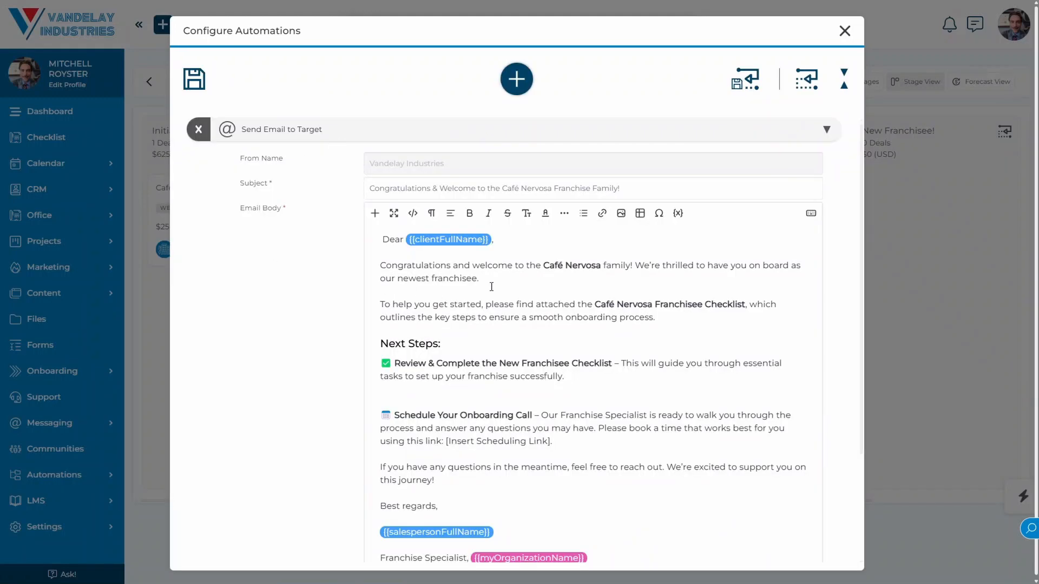
scroll(497, 284, "down", 3)
scroll(498, 284, "up", 3)
scroll(310, 354, "down", 3)
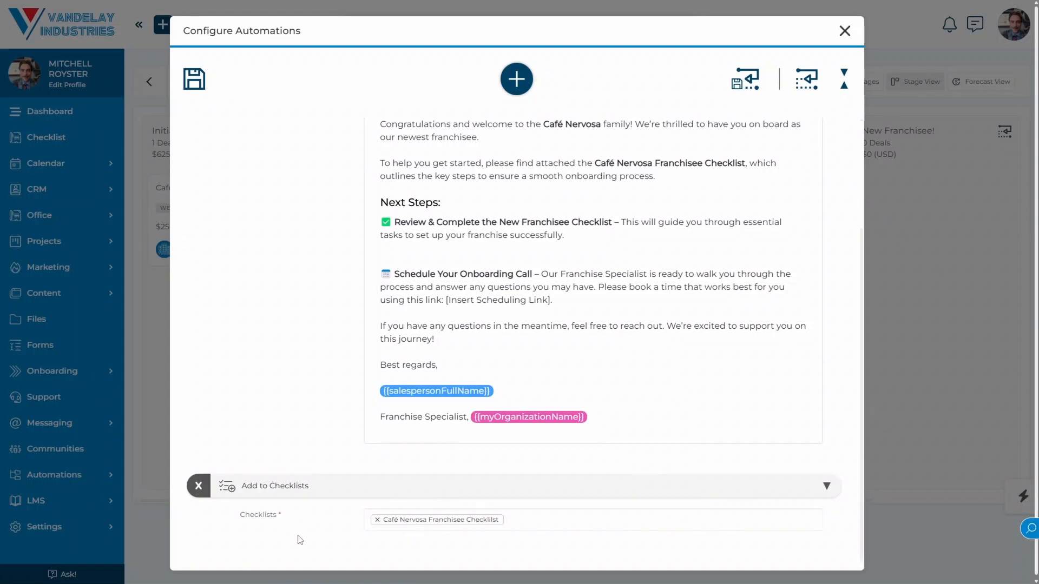
scroll(277, 362, "up", 3)
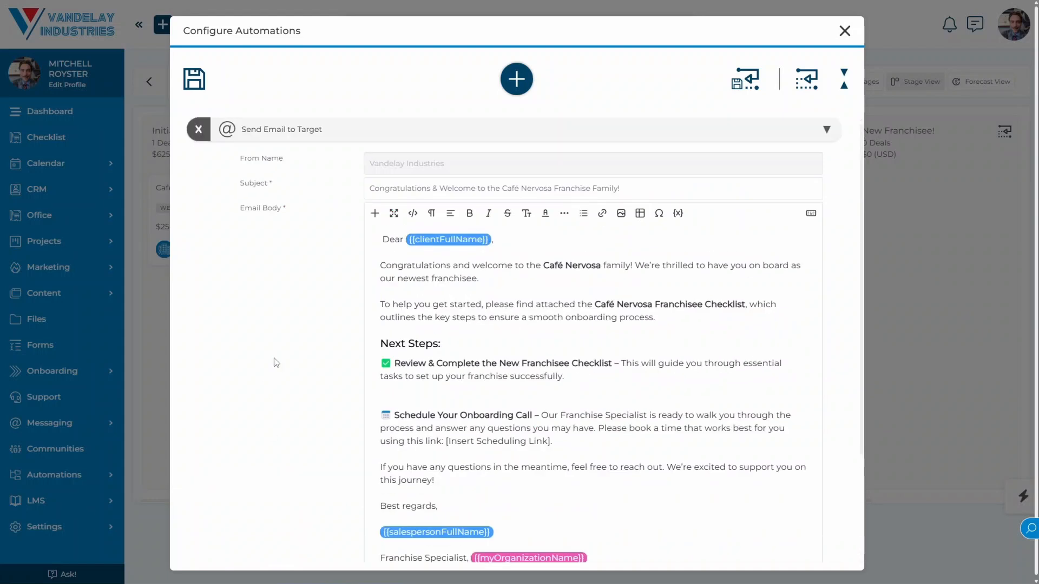